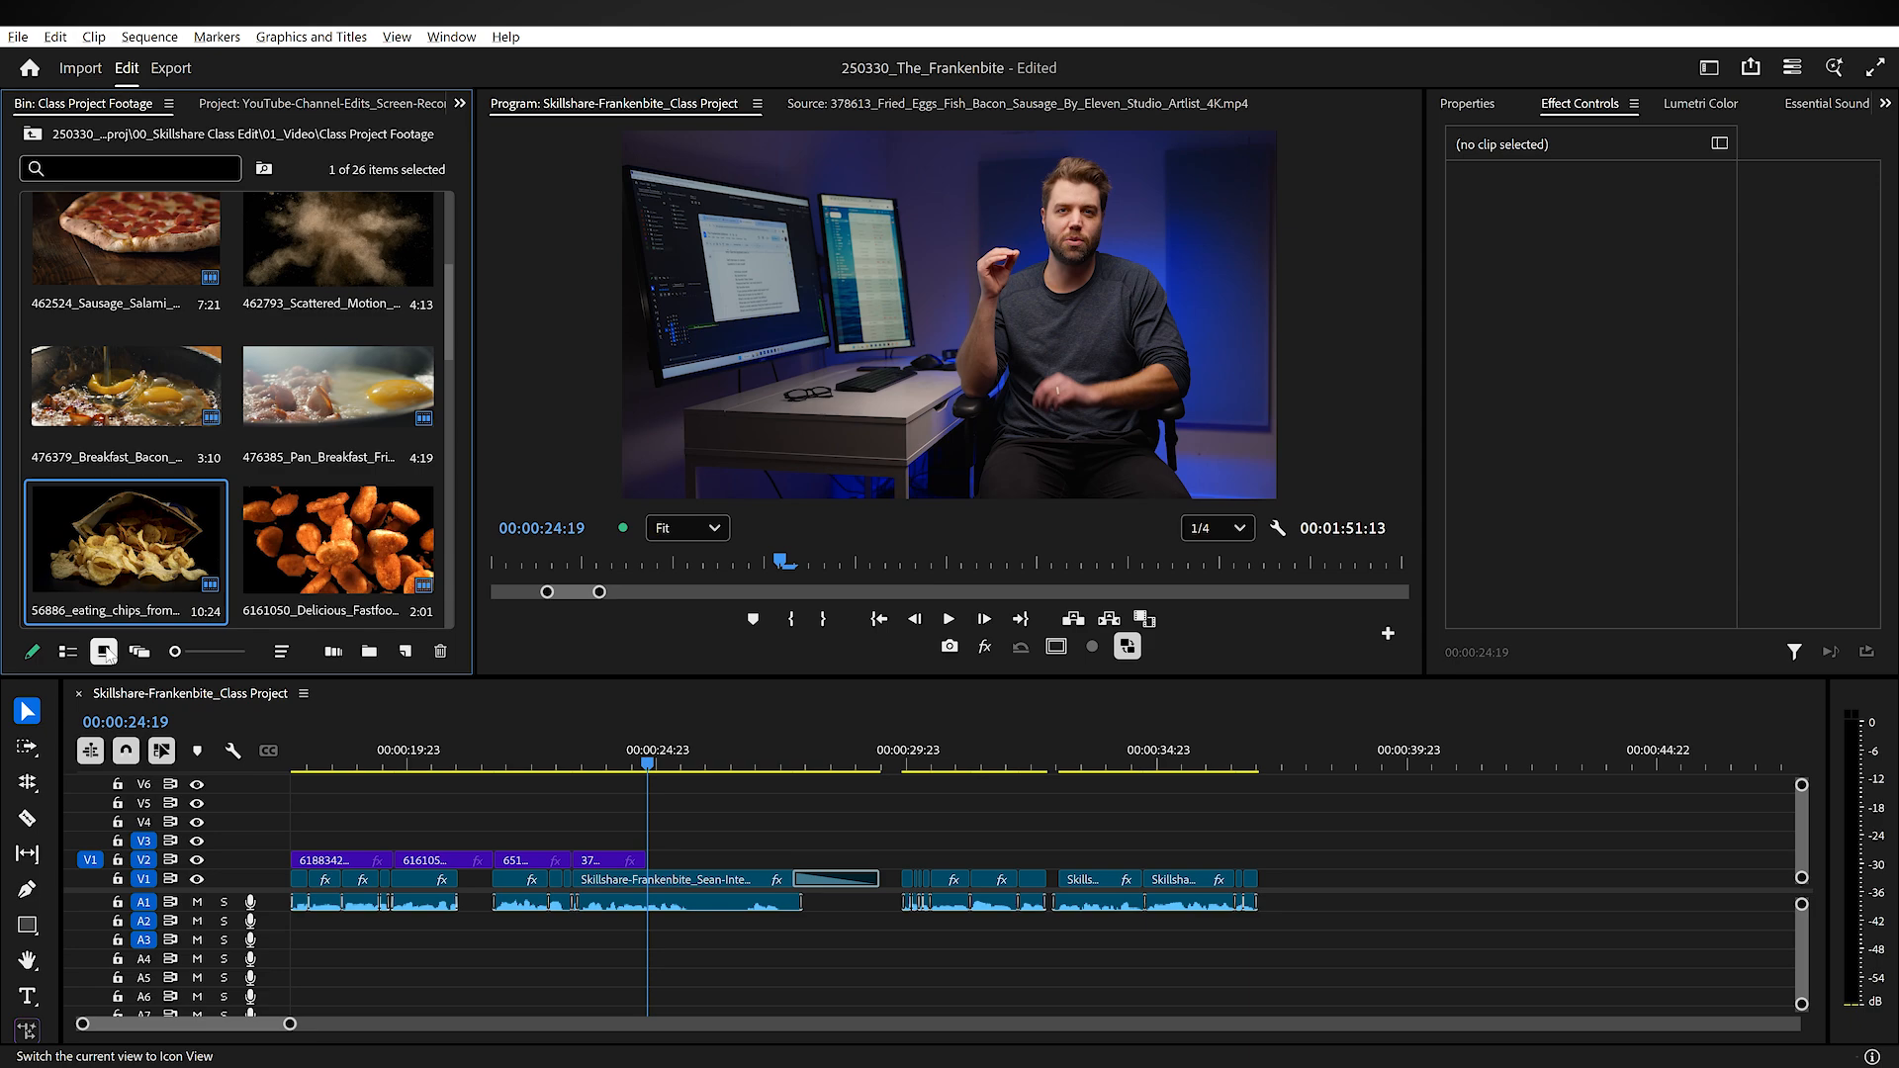
Step: Open the 476385_Pan_Breakfast clip in the Source Monitor and overwrite it onto V2 at 00:00:24:19
{"action": "key", "text": "Left"}
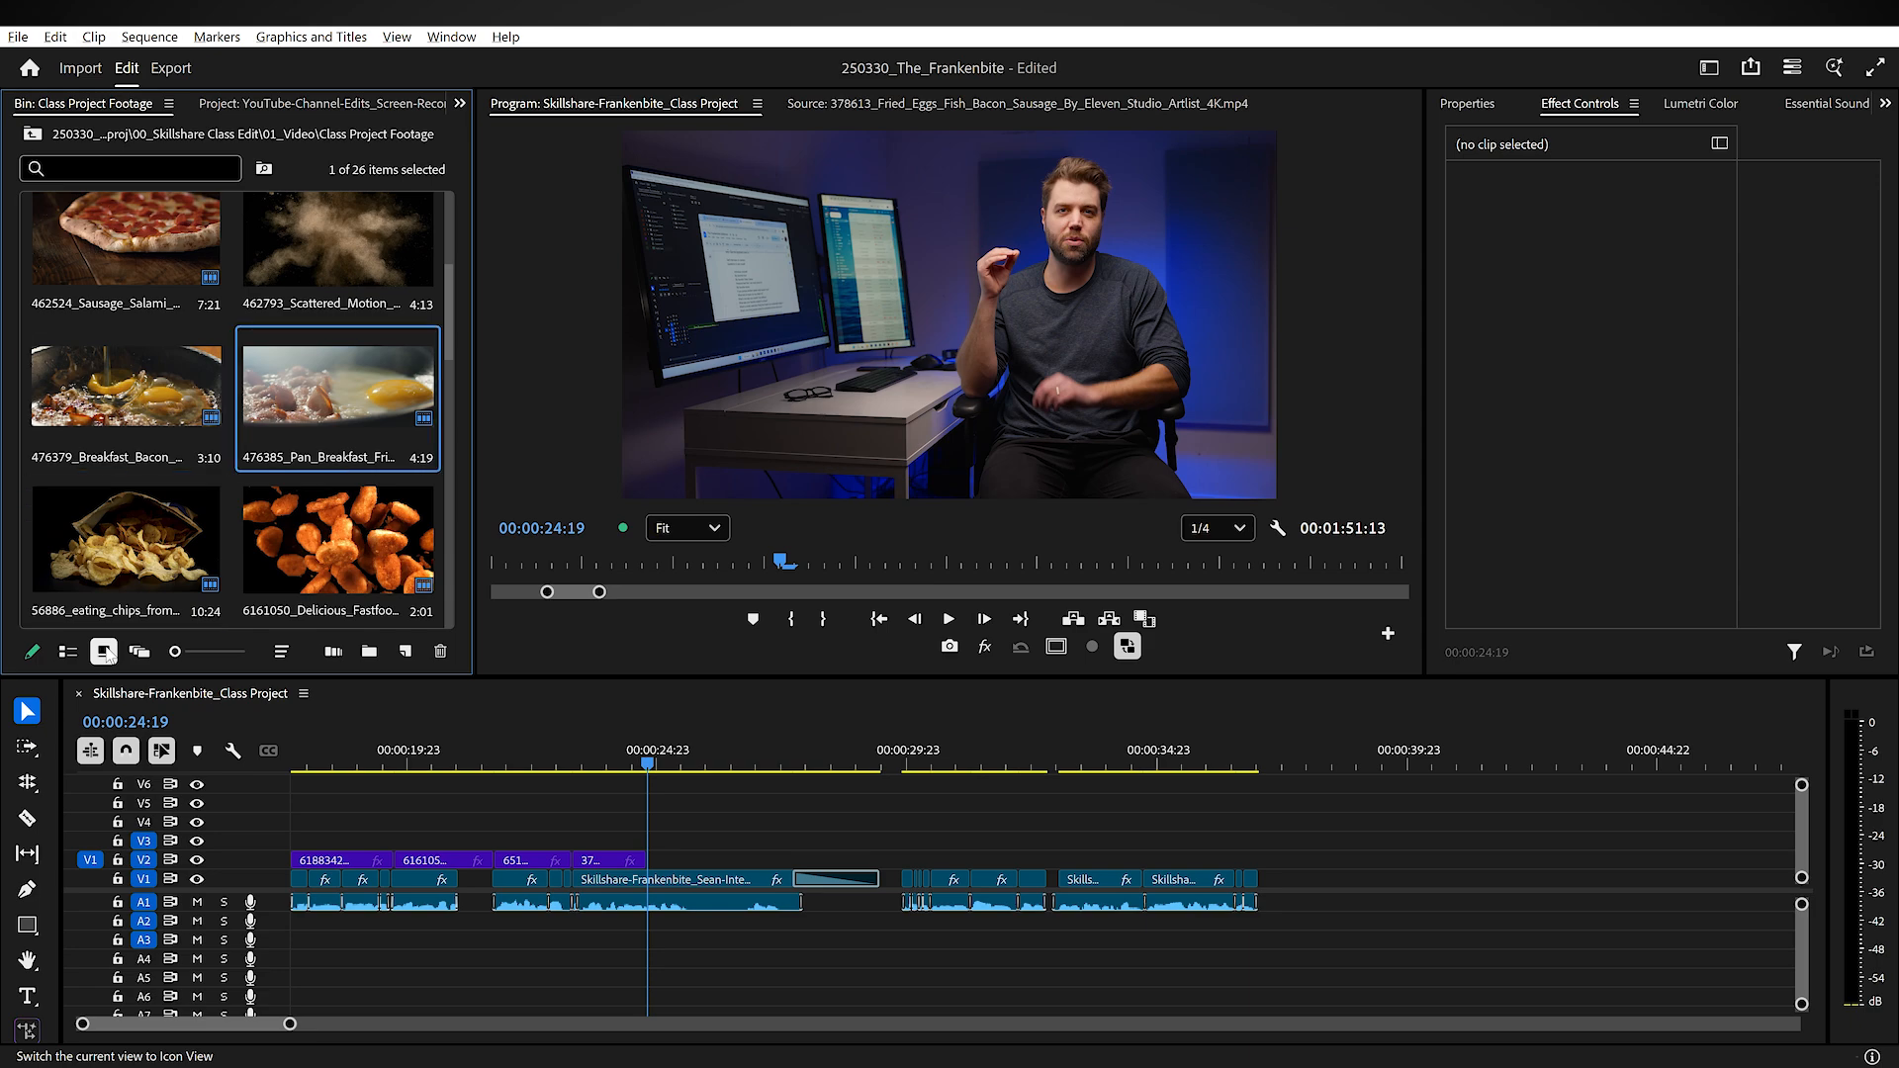
{"action": "key", "text": "Return"}
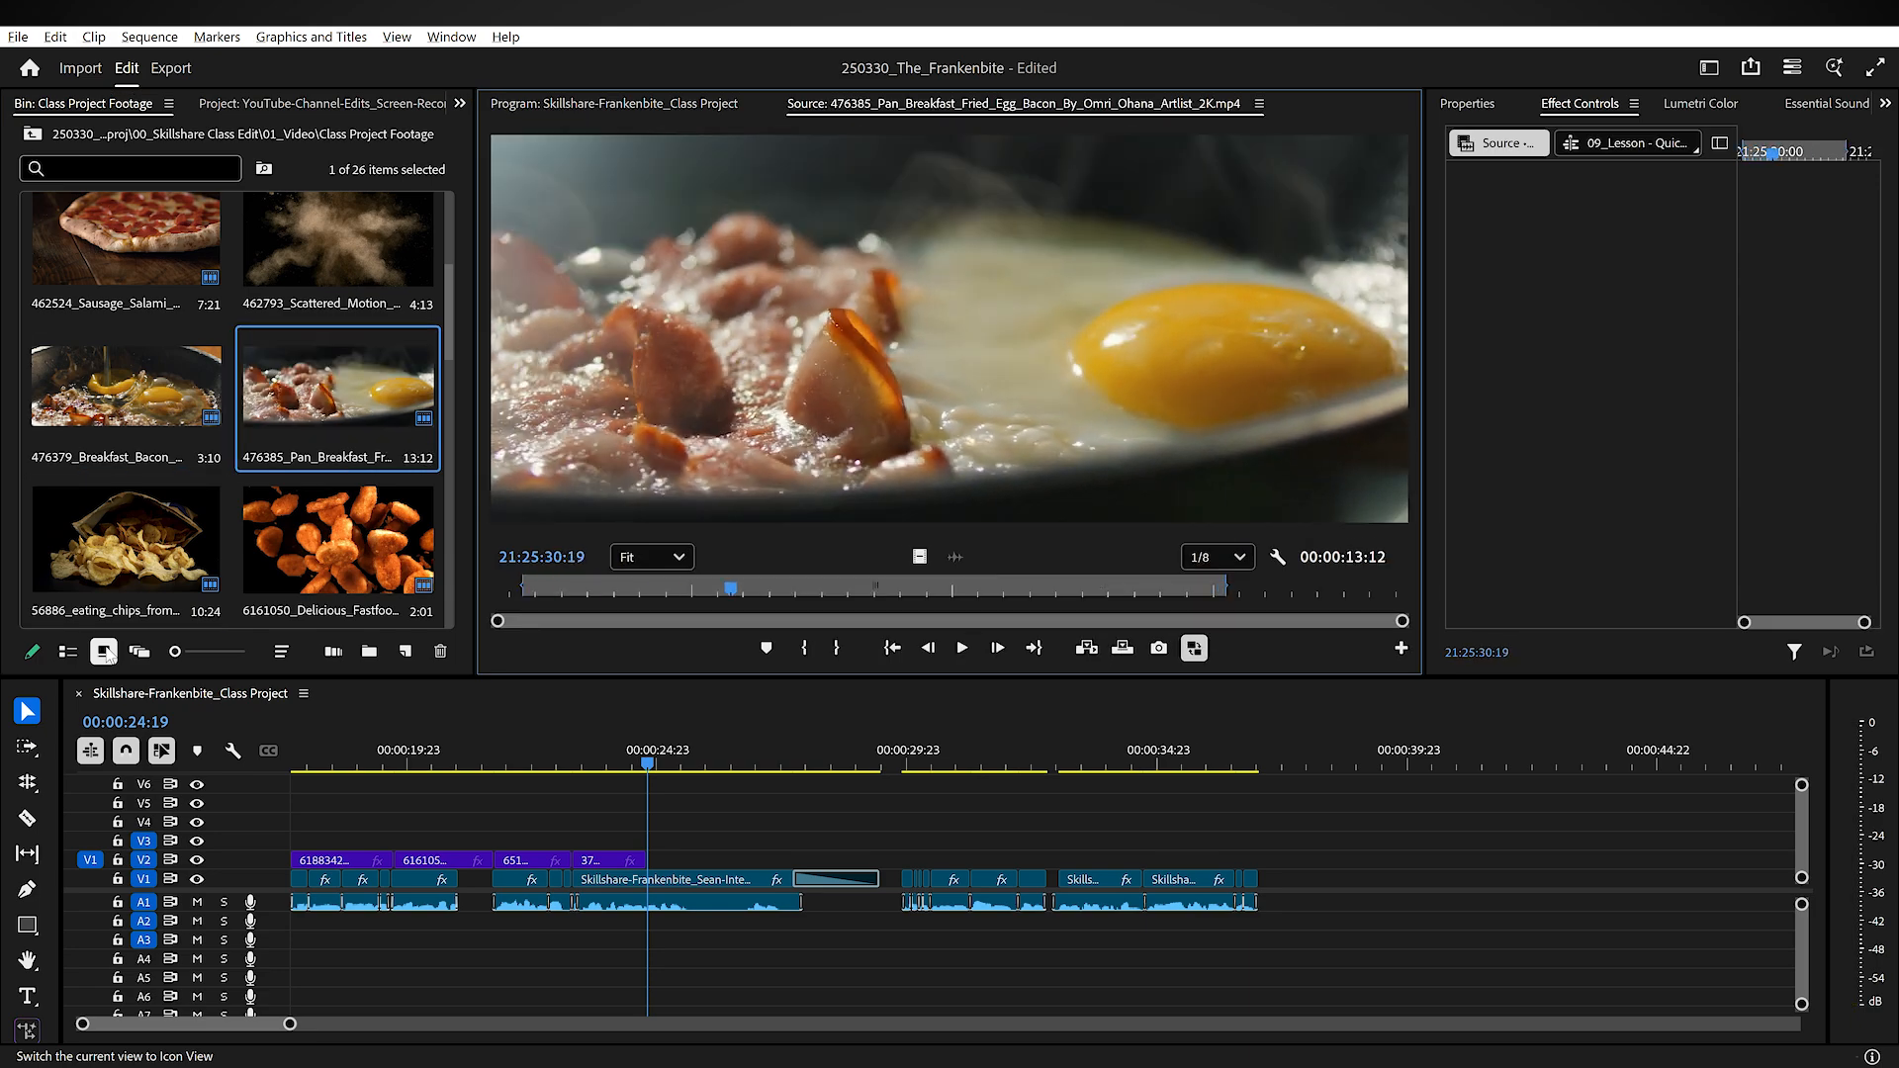
{"action": "key", "text": "period"}
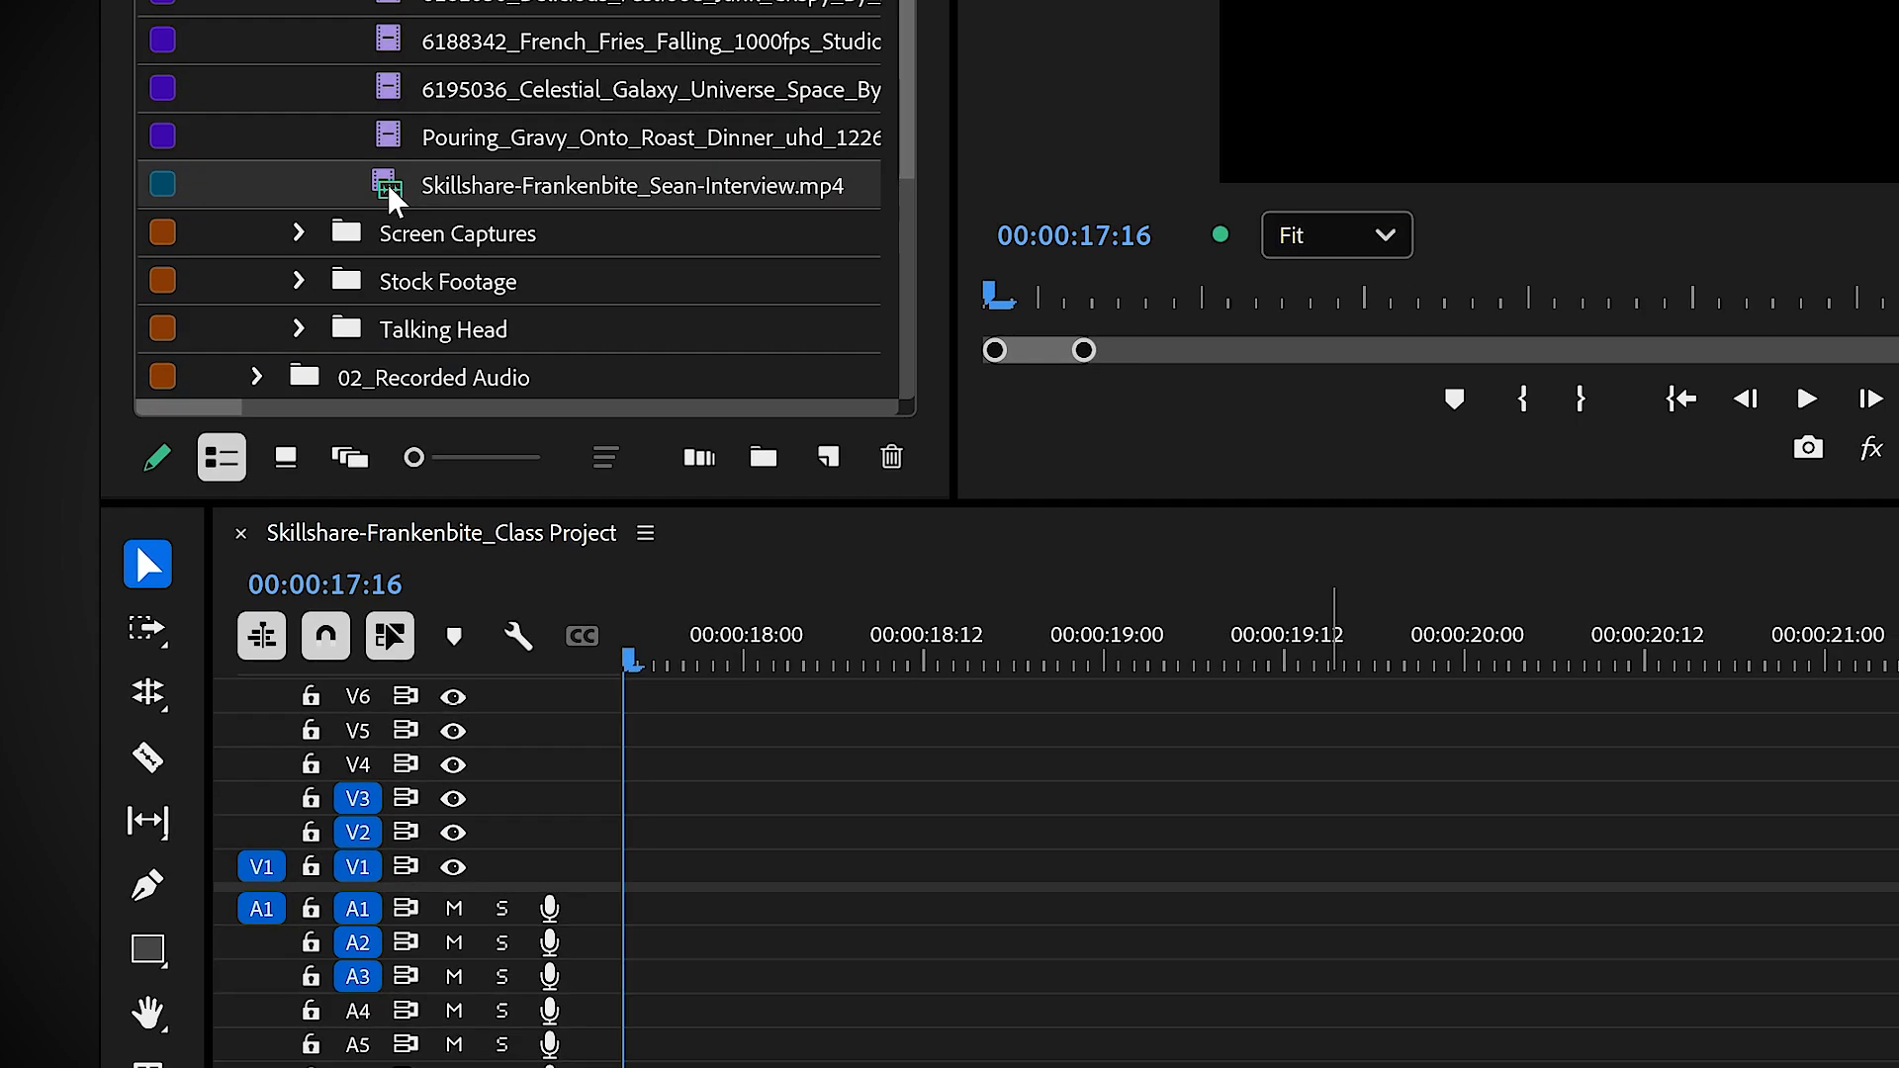
Step: Load the Skillshare-Frankenbite interview clip with its audio into the Source Monitor
{"action": "mouse_move", "coordinate": [396, 199]}
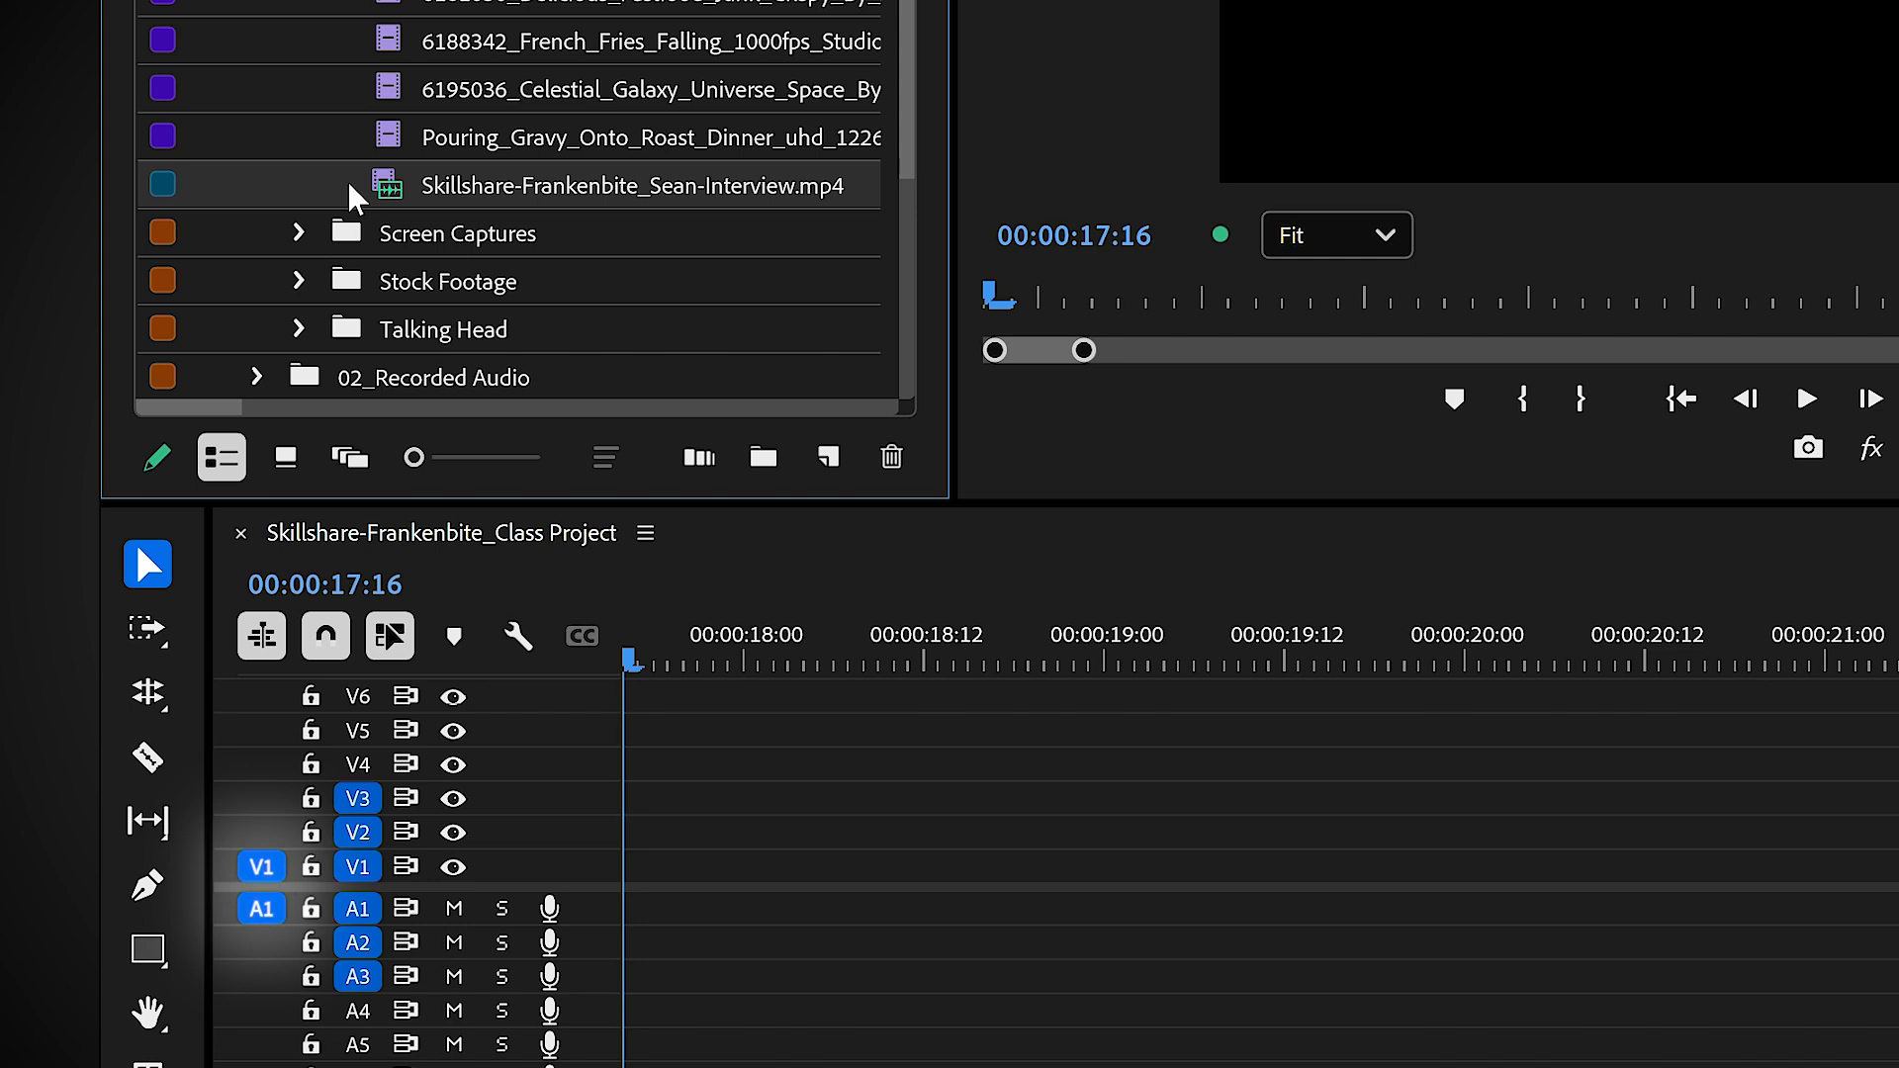
{"action": "left_click", "coordinate": [425, 144]}
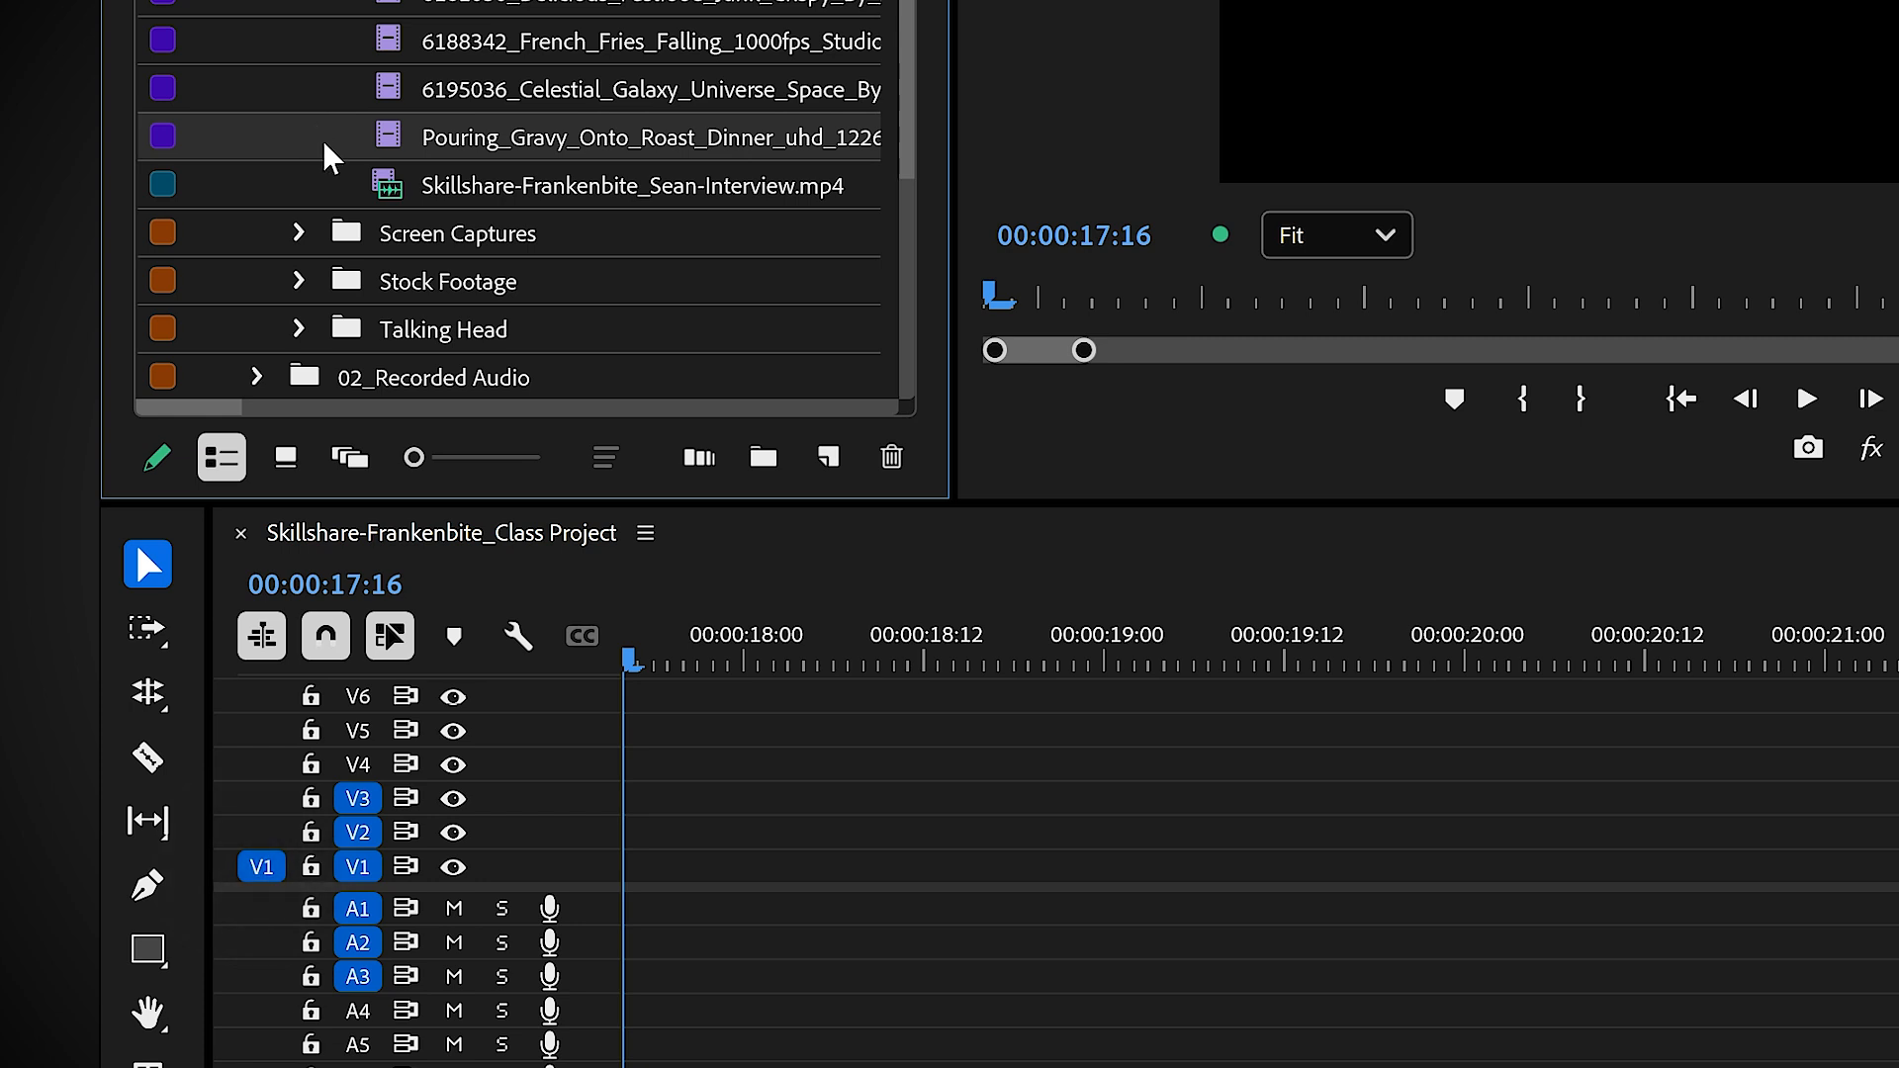
{"action": "double_click", "coordinate": [390, 187]}
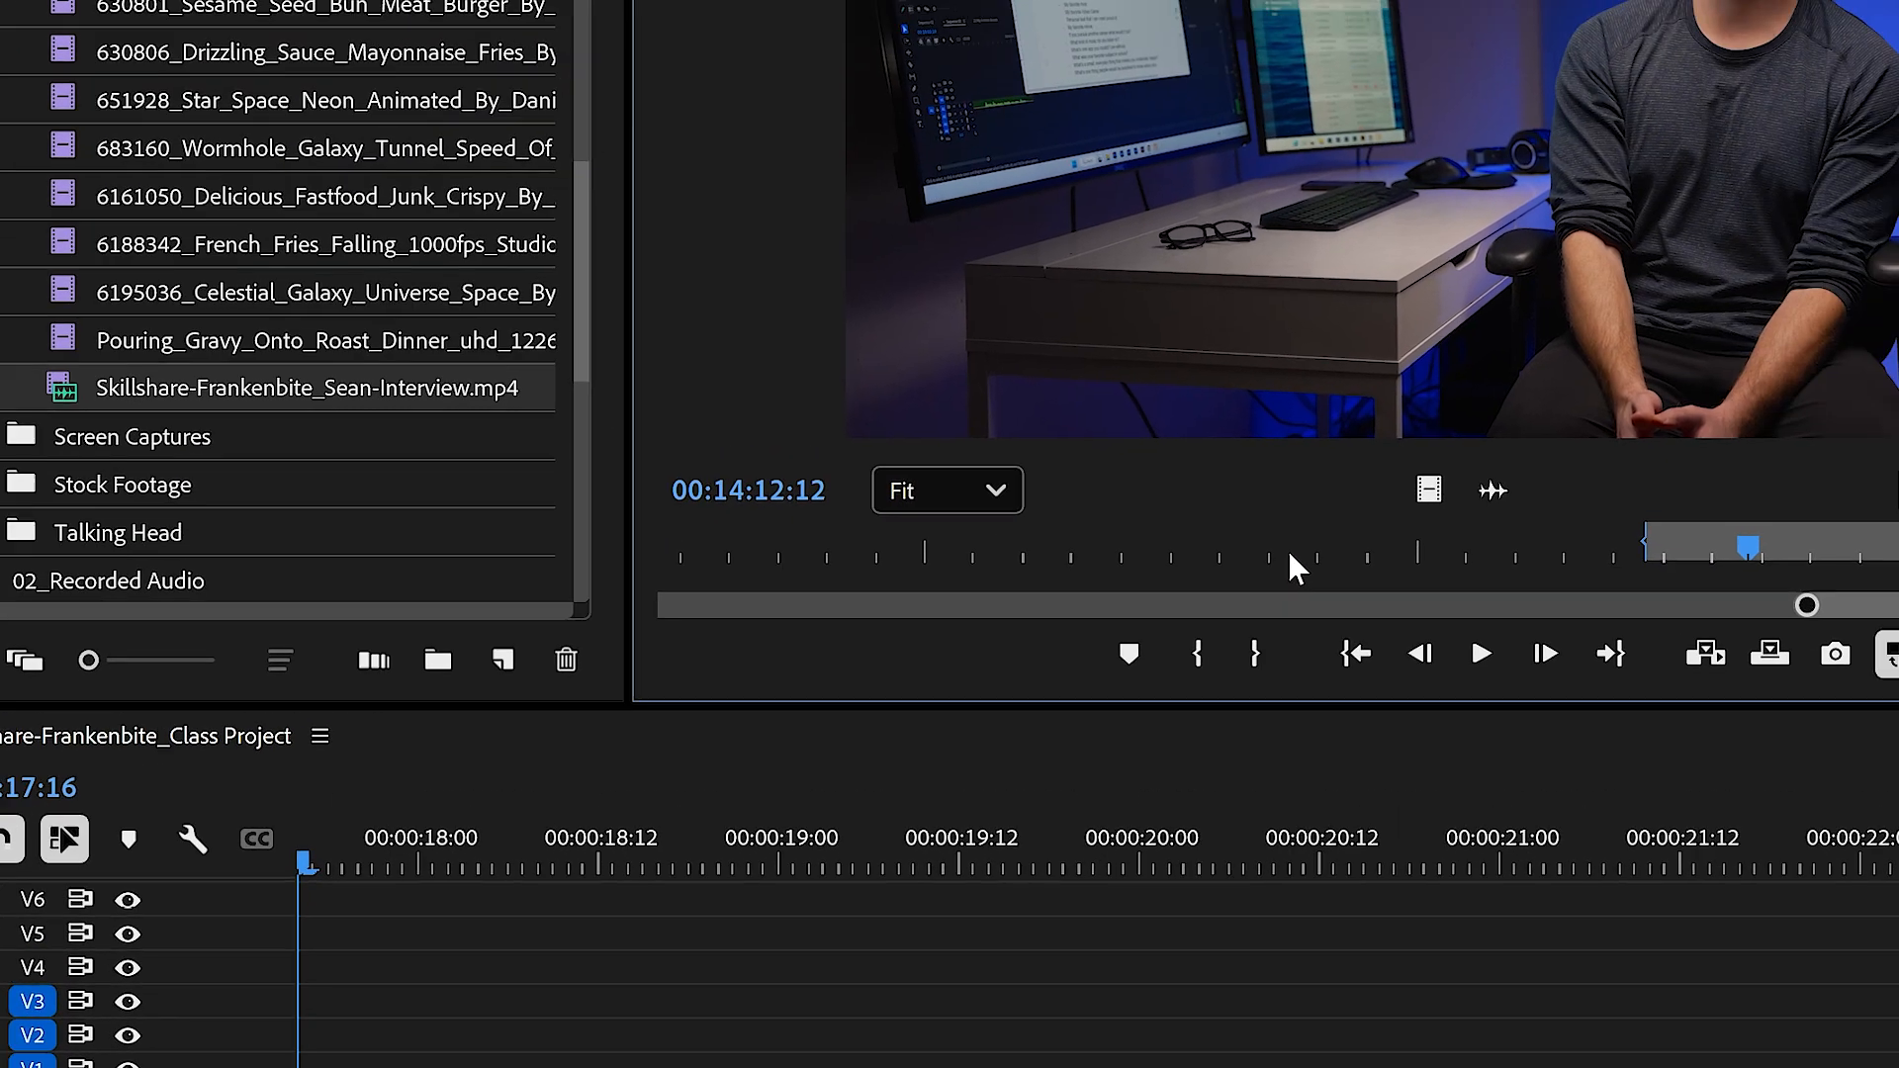
Step: Mark the interview clip from 00:14:07:21 to 00:14:09:02 and insert that range into the timeline at 00:00:17:16
{"action": "left_click", "coordinate": [1290, 556]}
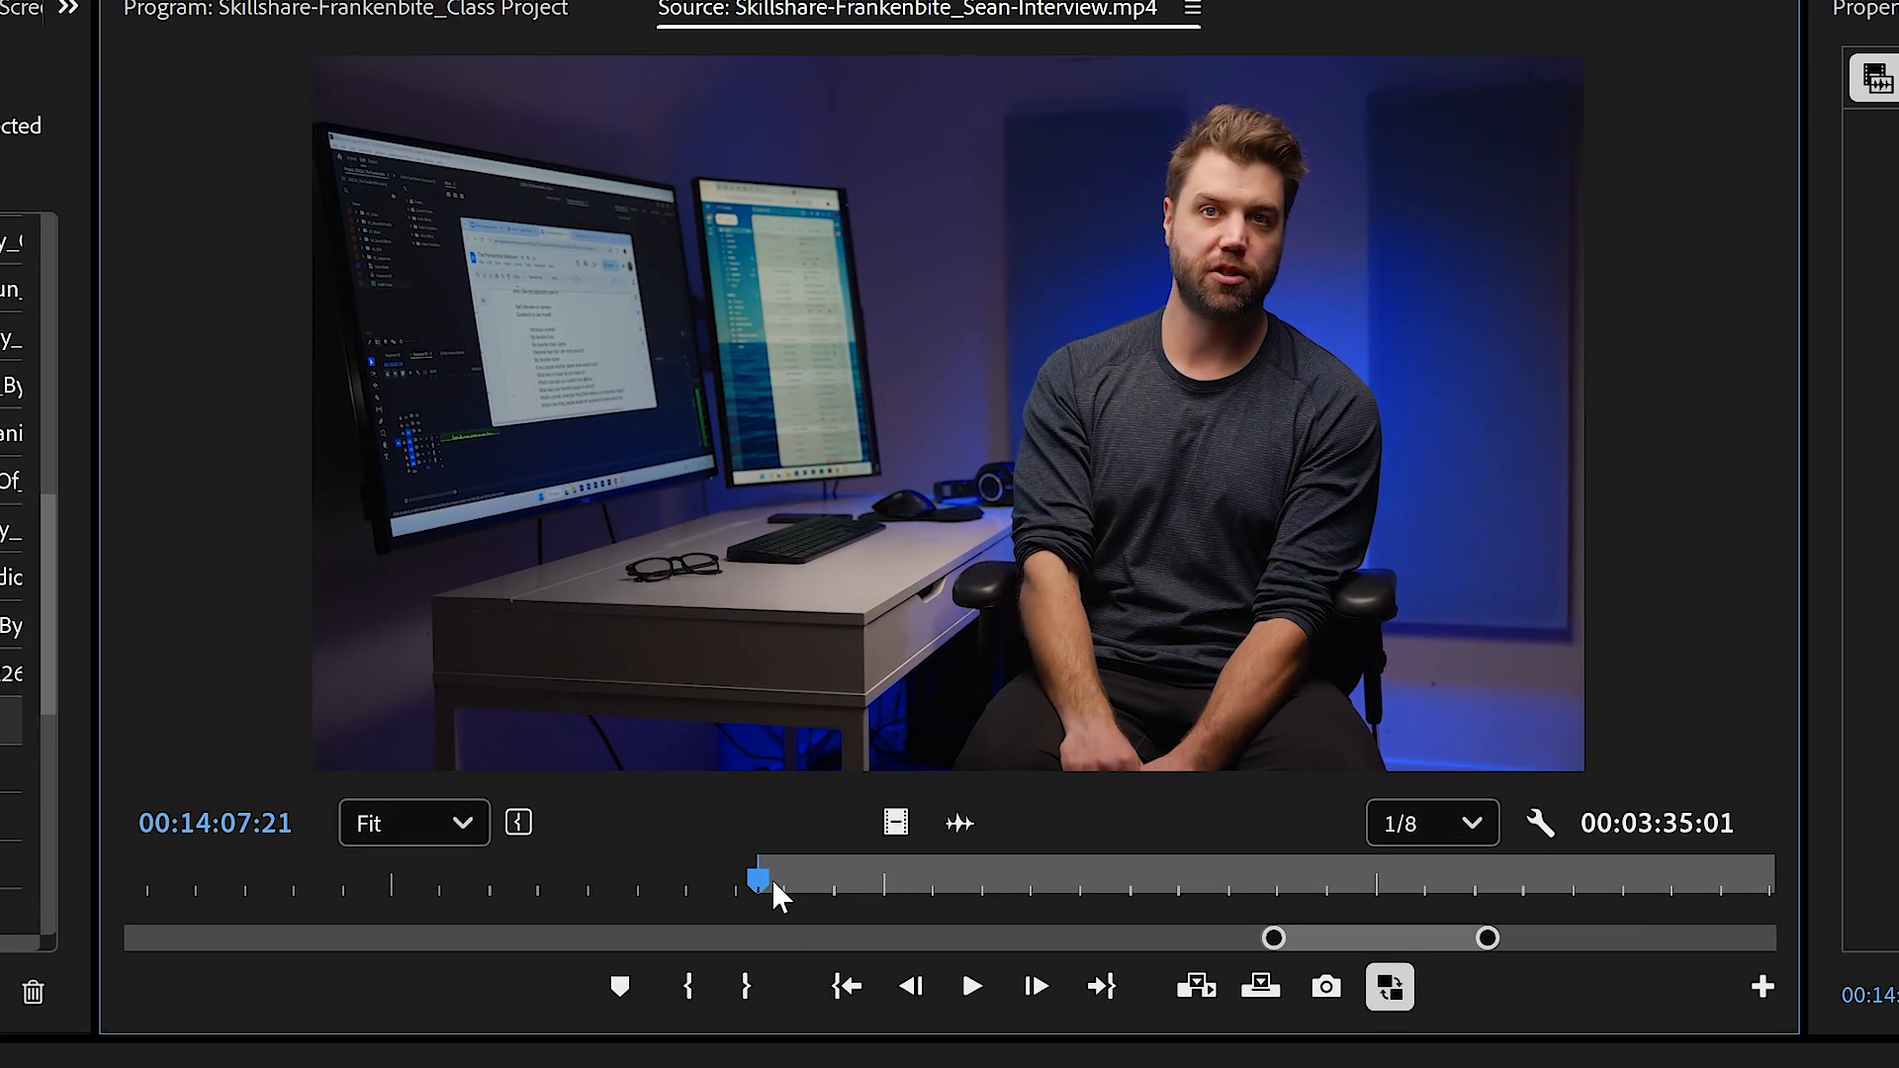
{"action": "key", "text": "space"}
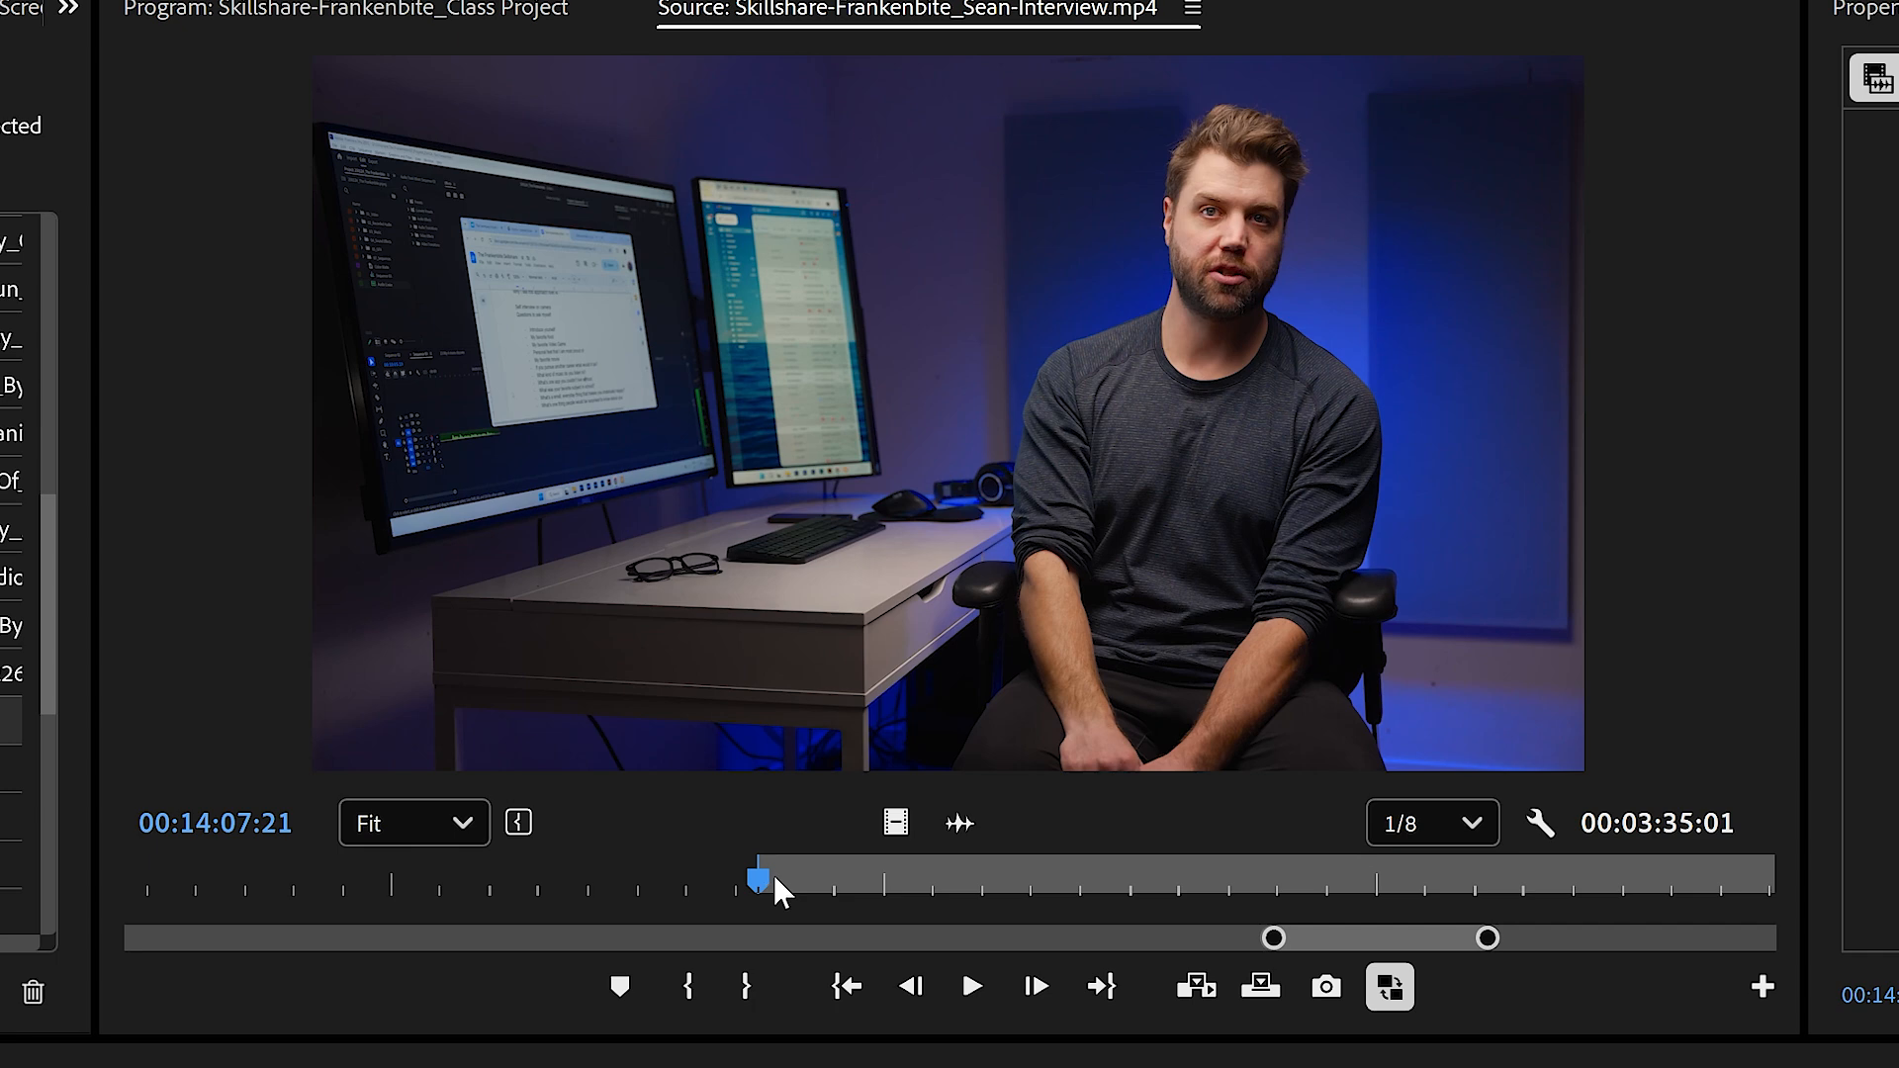
{"action": "left_click_drag", "start_coordinate": [770, 877], "coordinate": [882, 887]}
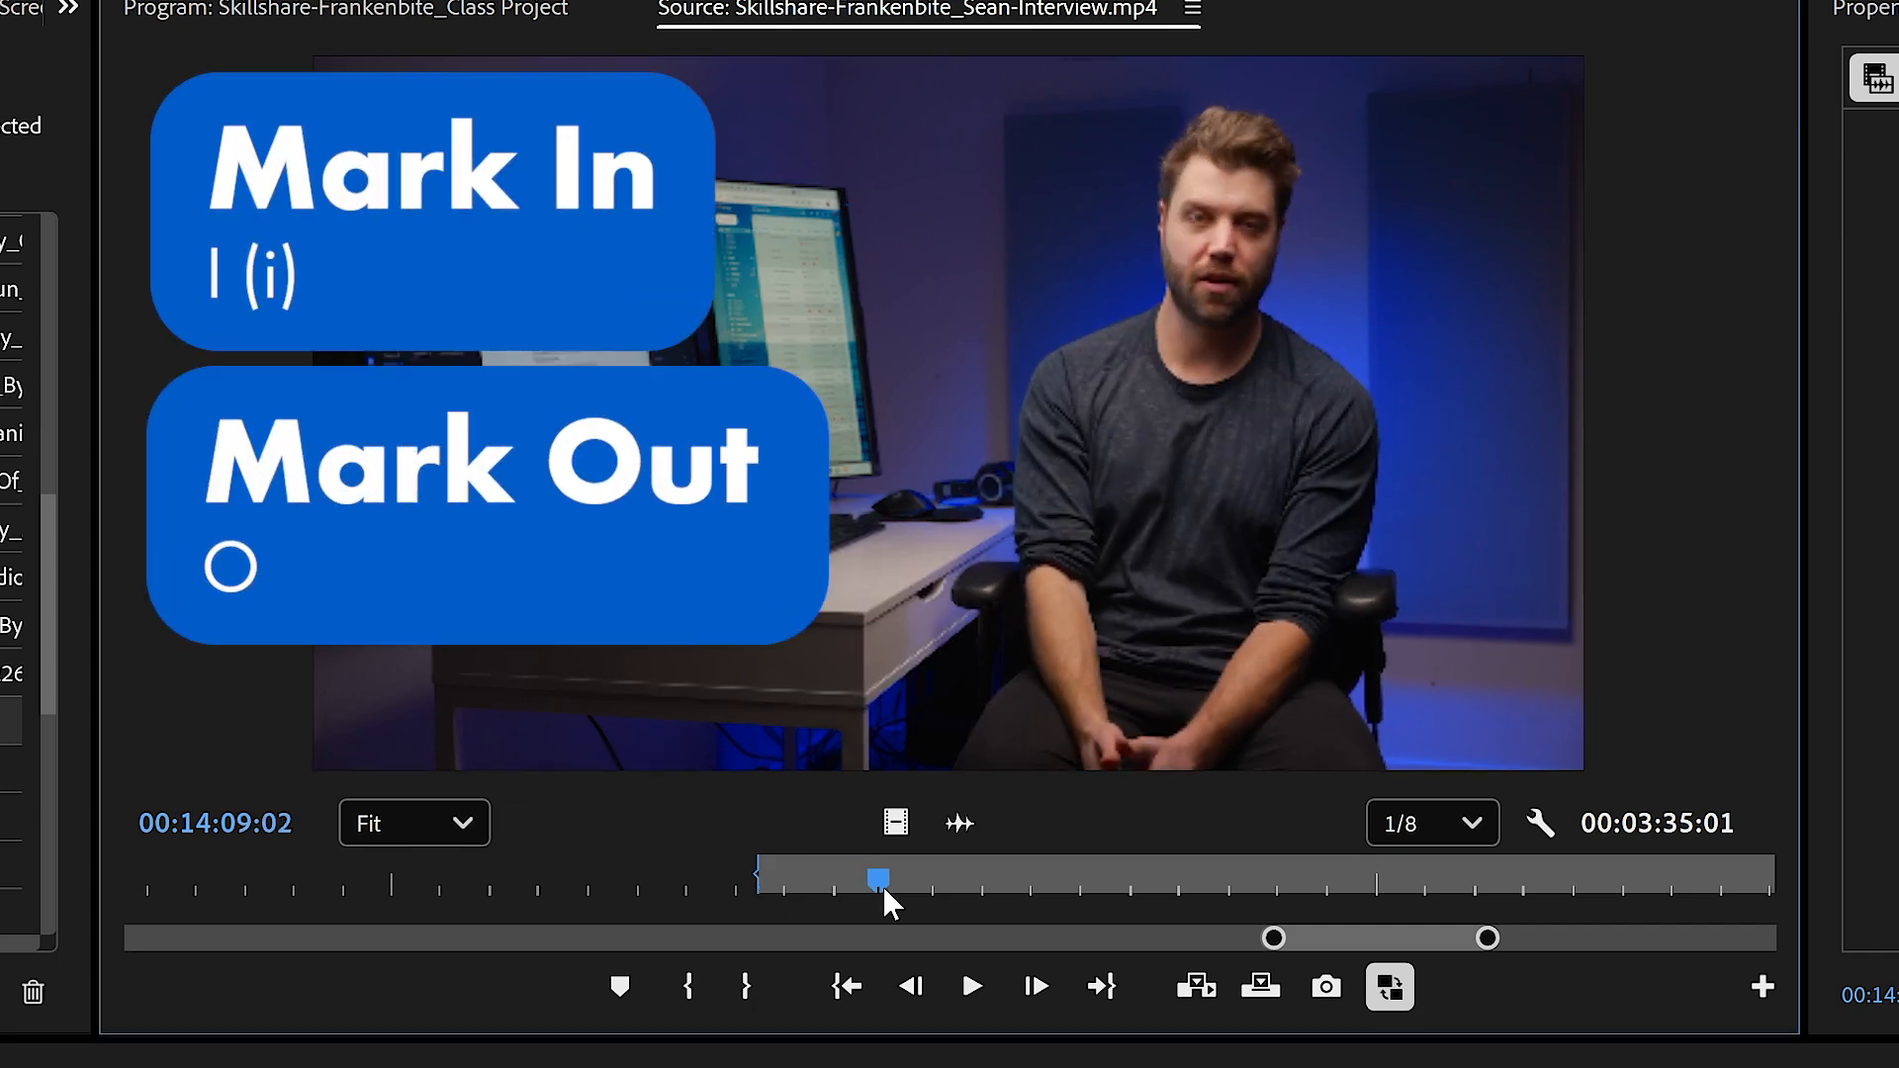
{"action": "key", "text": "o"}
{"action": "left_click", "coordinate": [775, 882]}
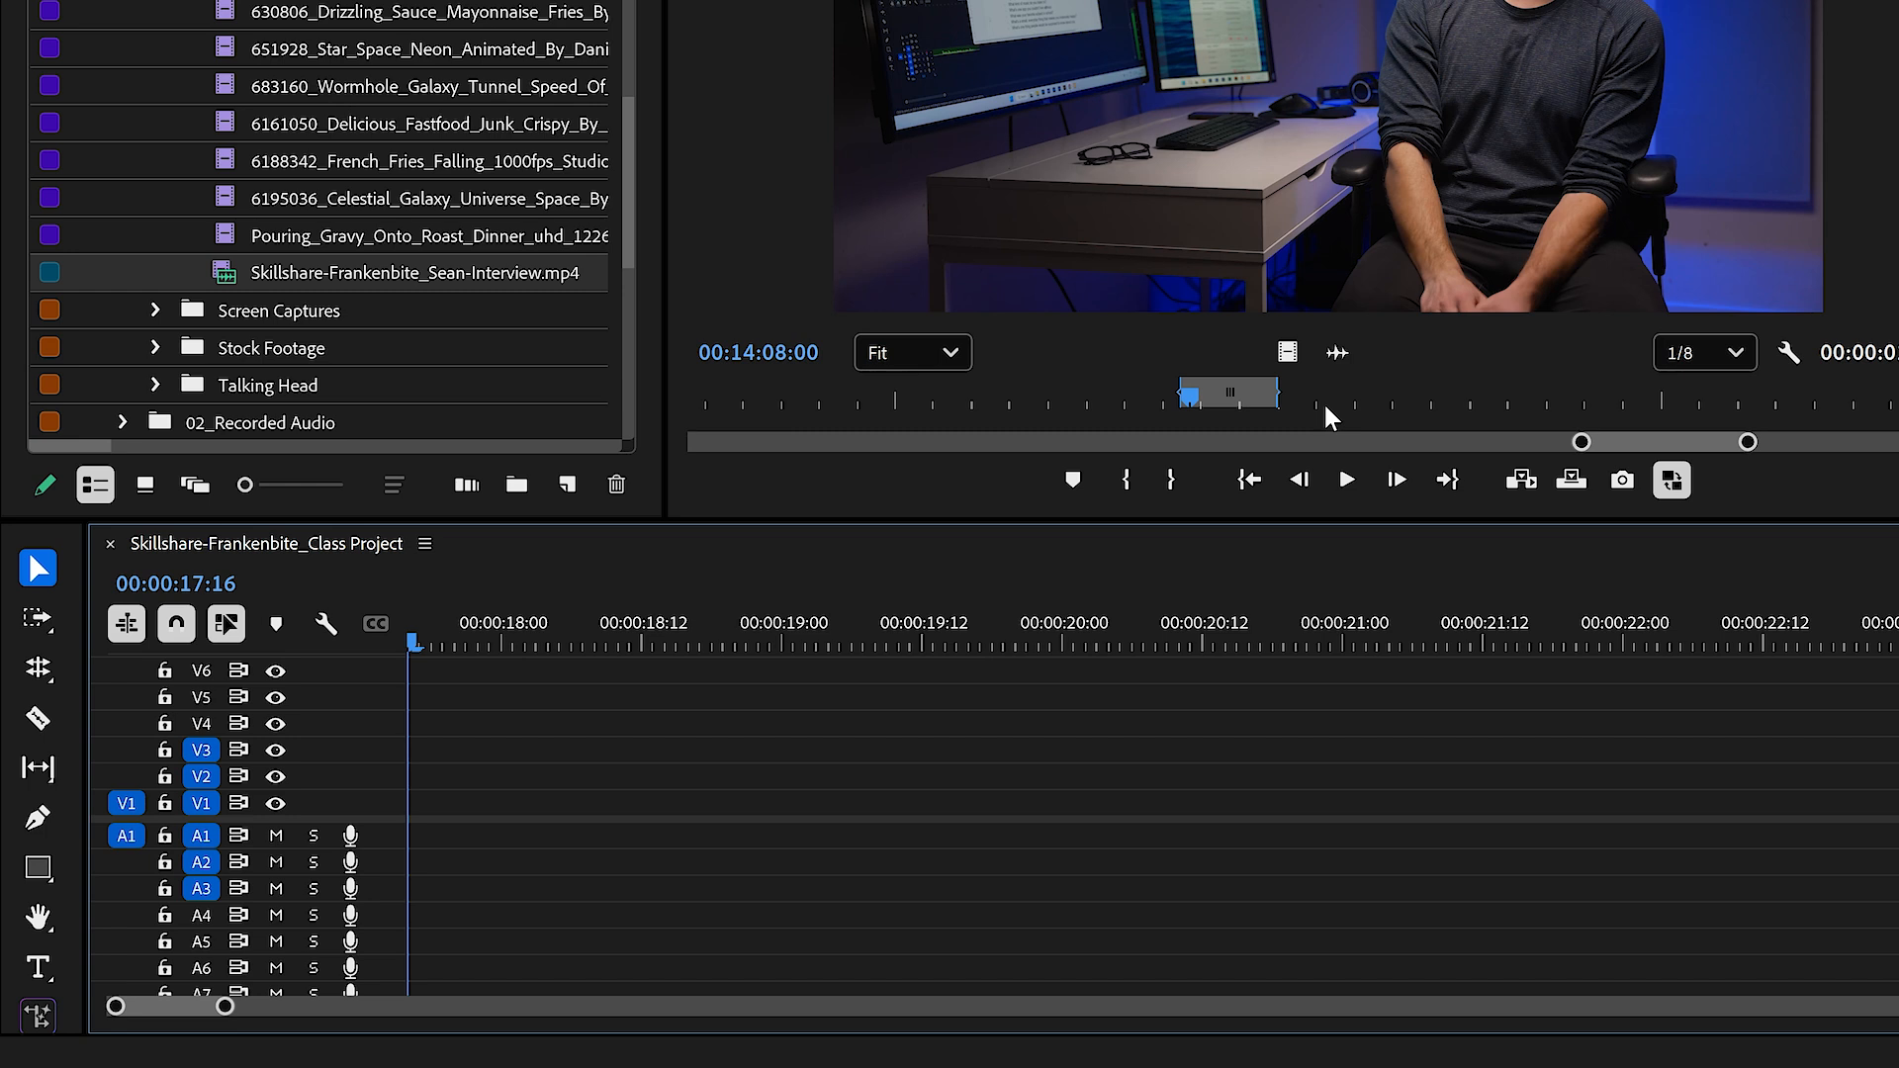
{"action": "left_click", "coordinate": [1516, 491]}
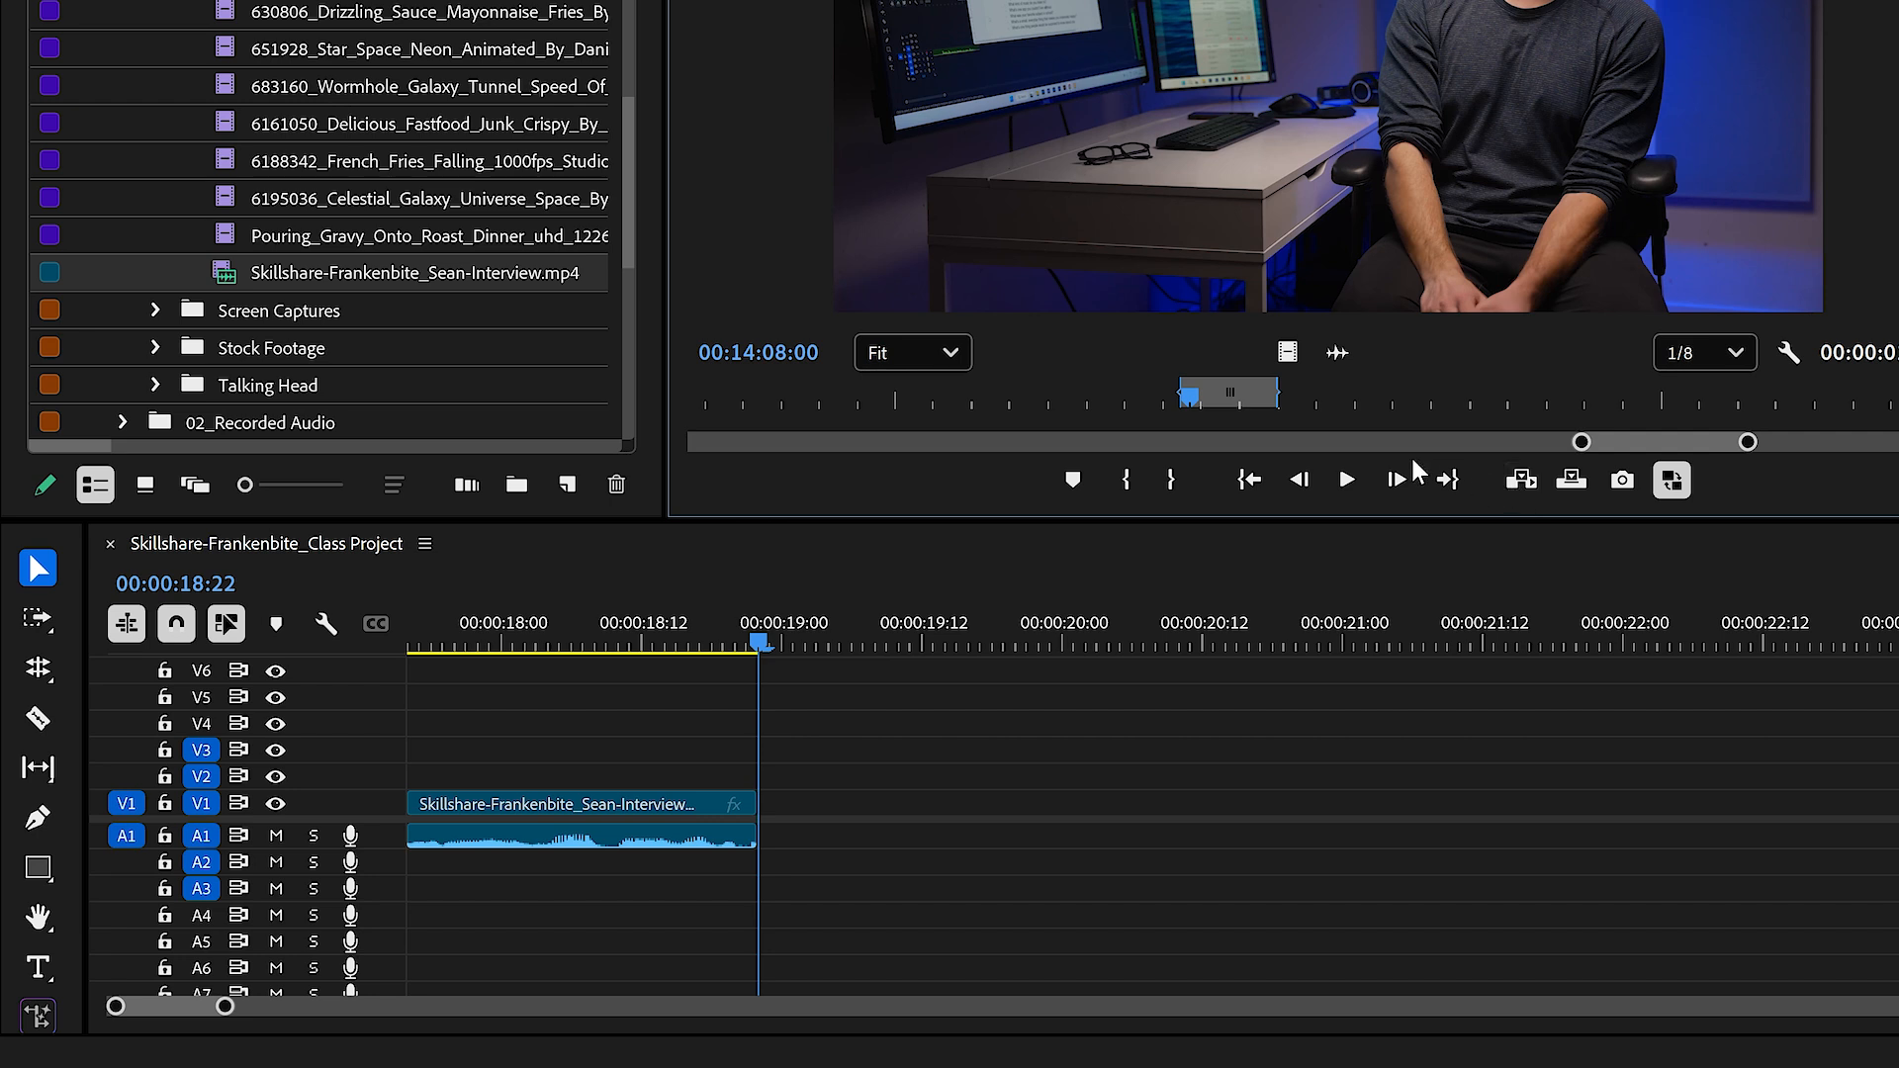
Step: Open the 6188342_French_Fries_Falling clip in the Source Monitor
{"action": "left_click", "coordinate": [299, 153]}
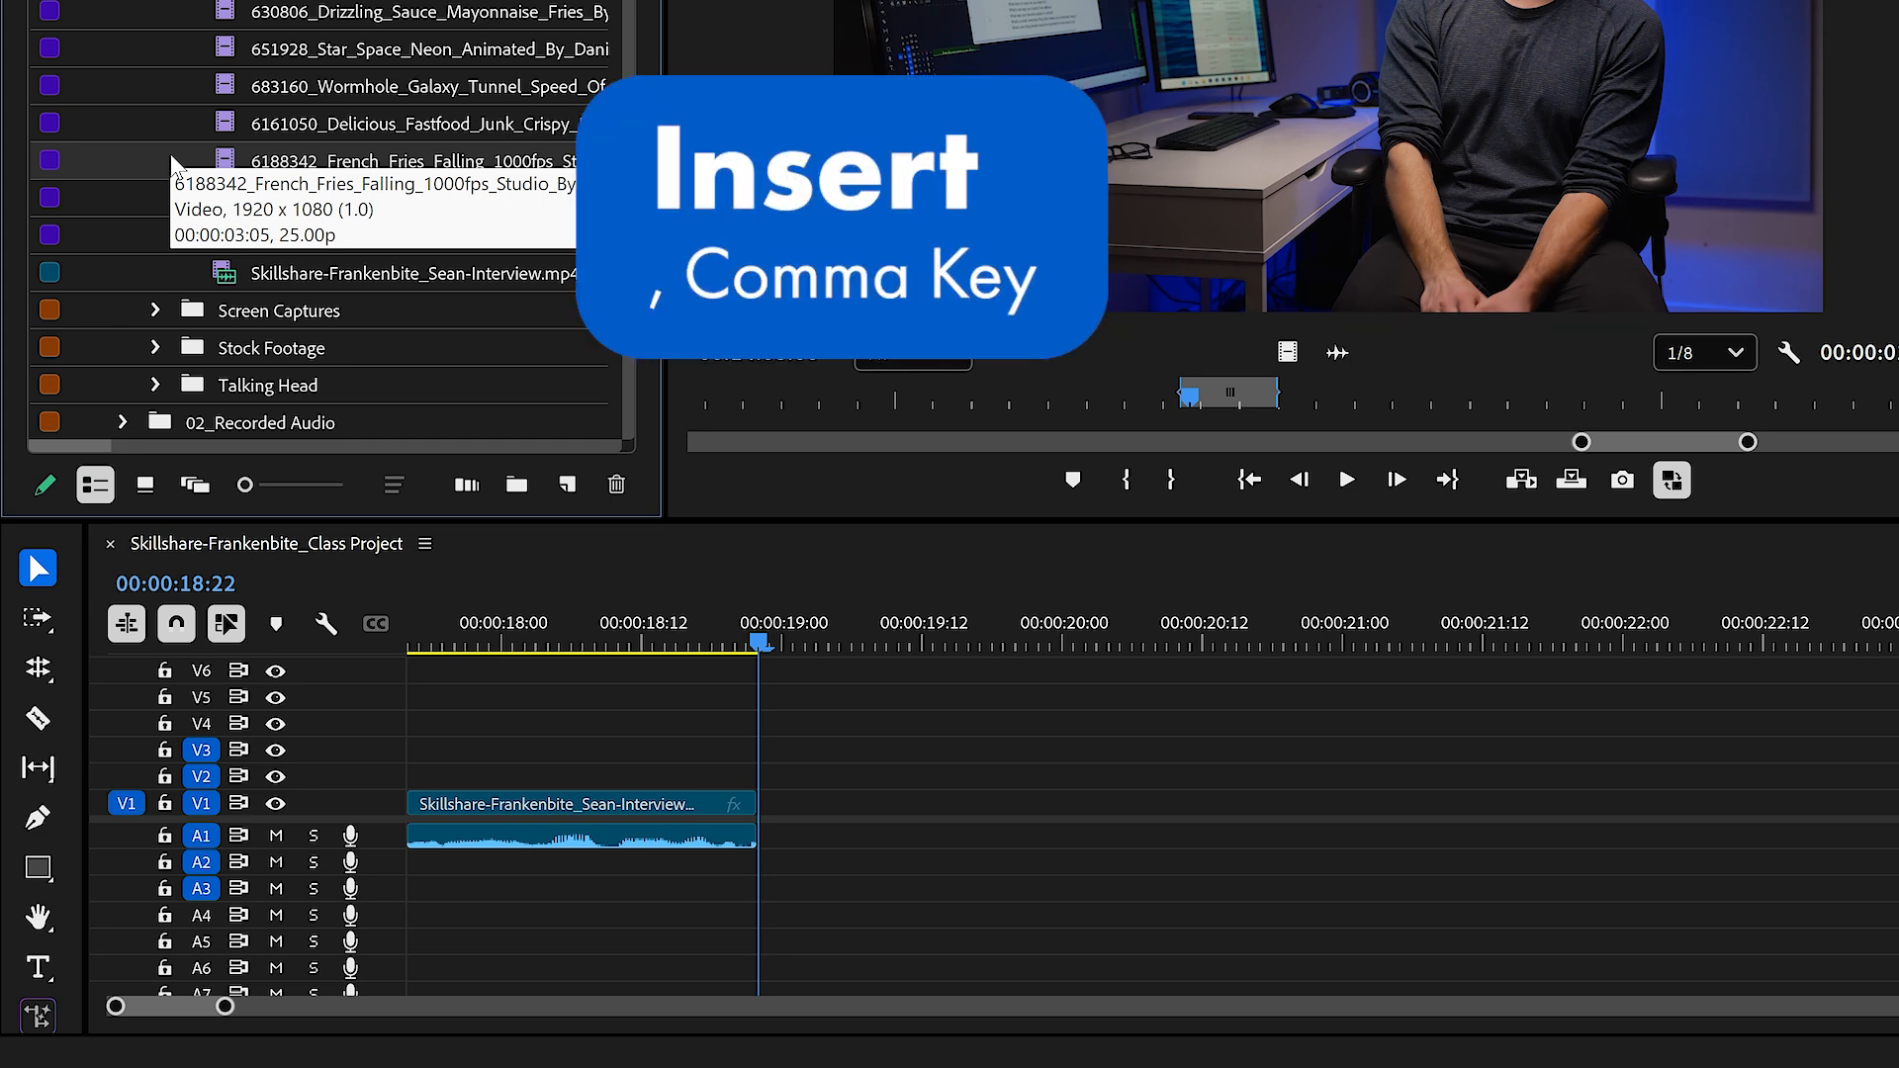
{"action": "key", "text": "comma"}
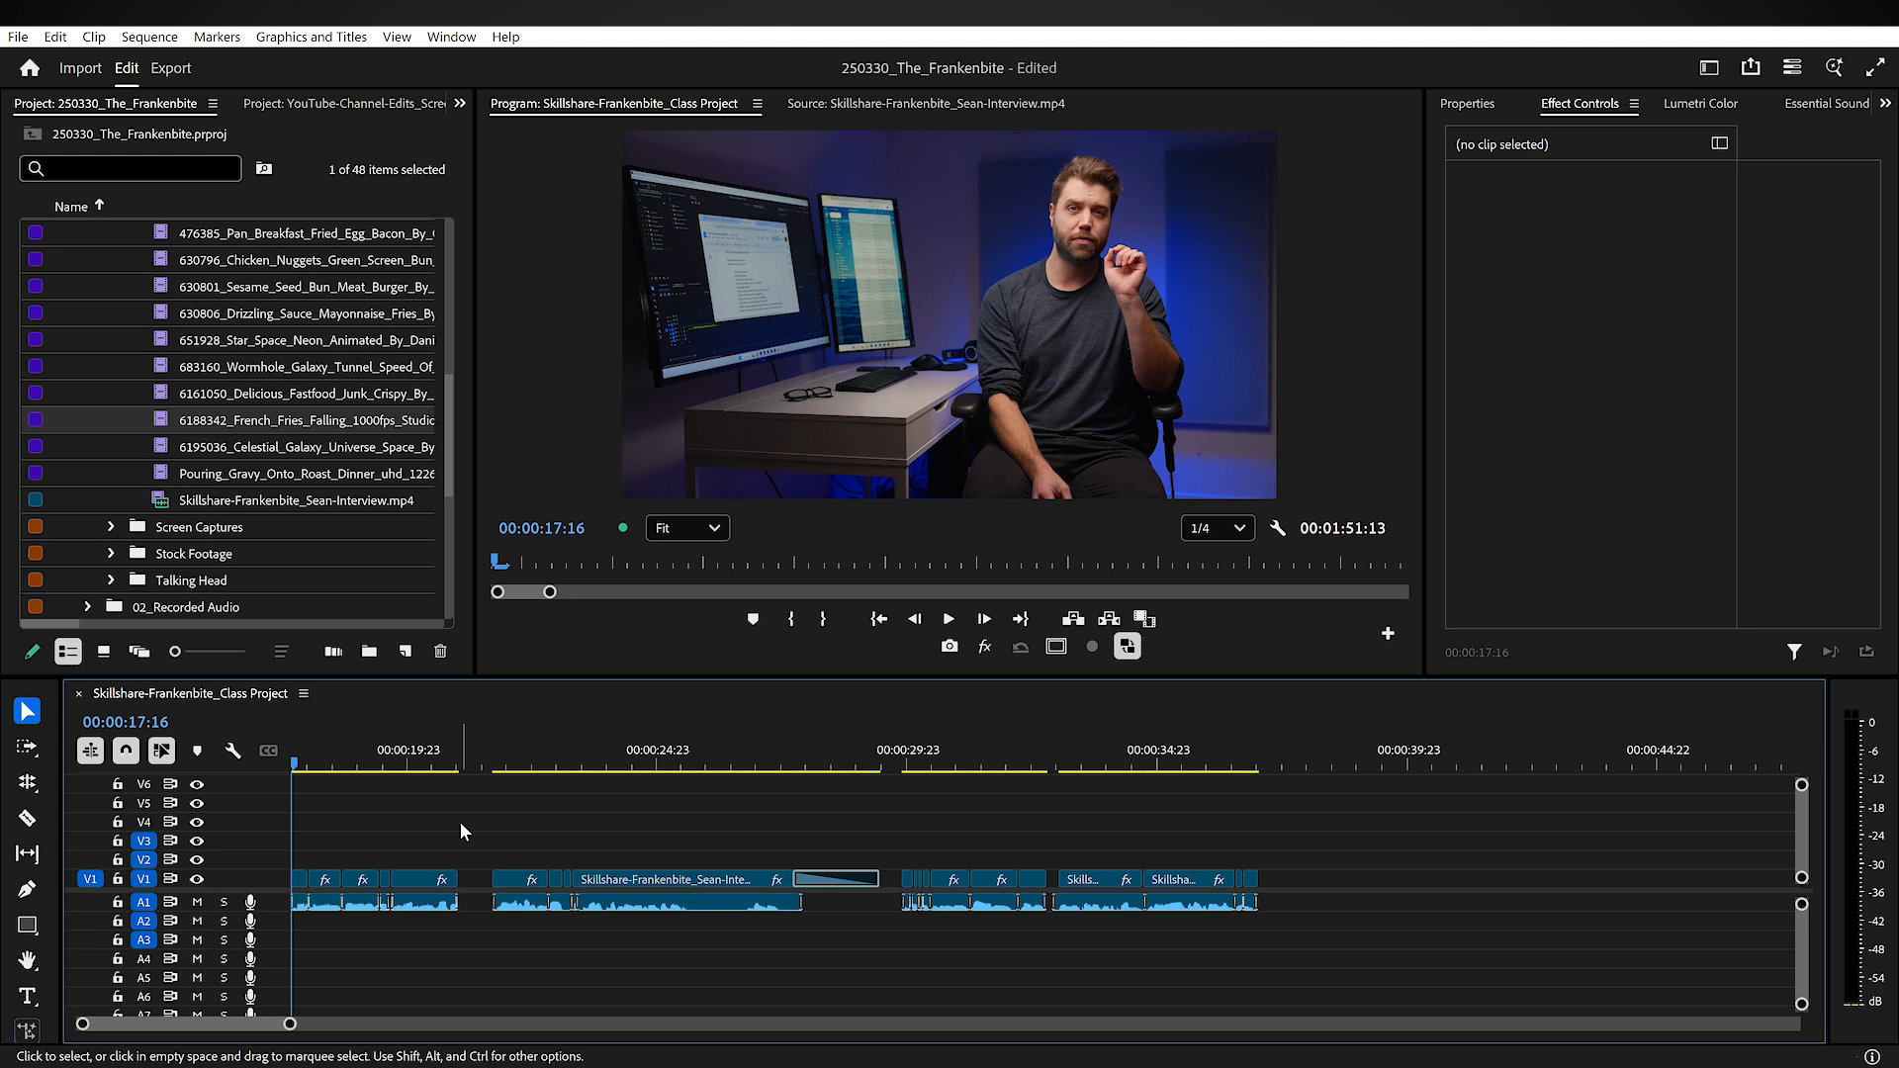
{"action": "double_click", "coordinate": [164, 419]}
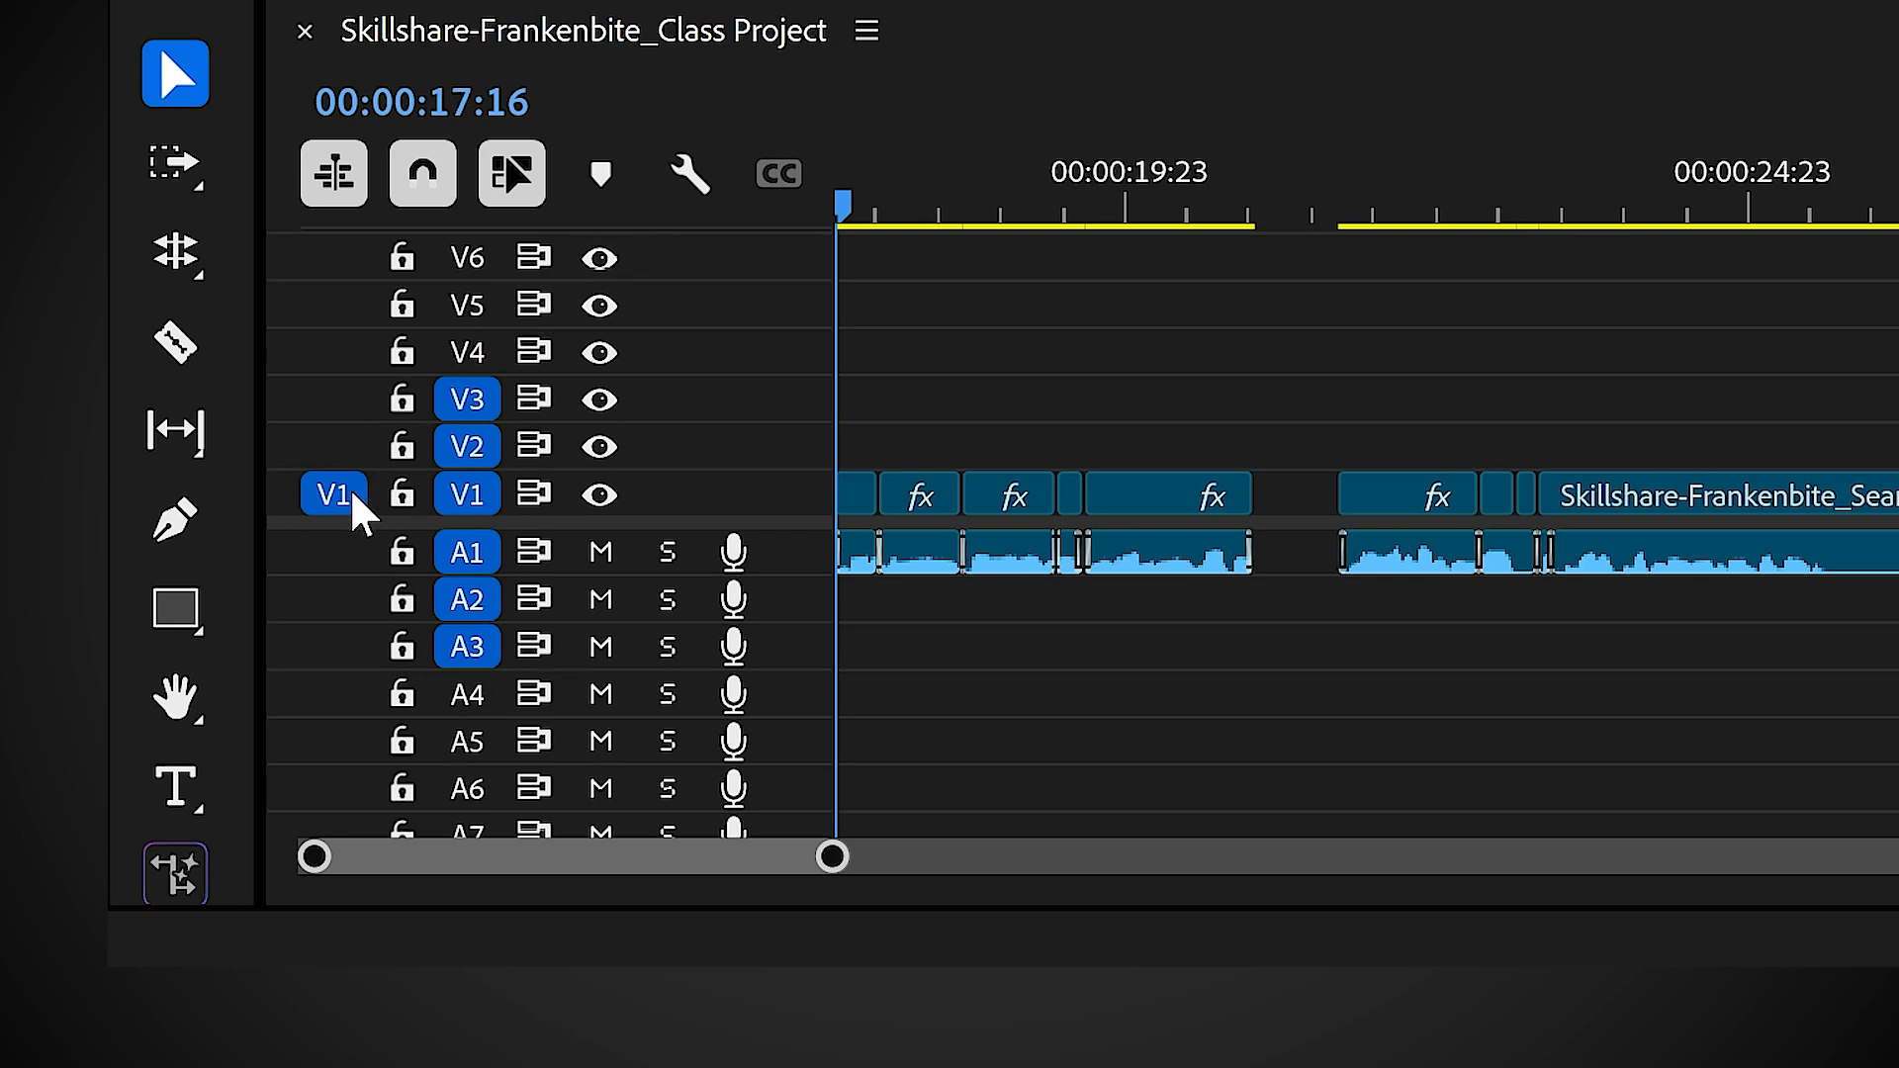
Step: Move the V1 source patch through the upper video tracks and leave it on track V2
{"action": "left_click", "coordinate": [343, 435]}
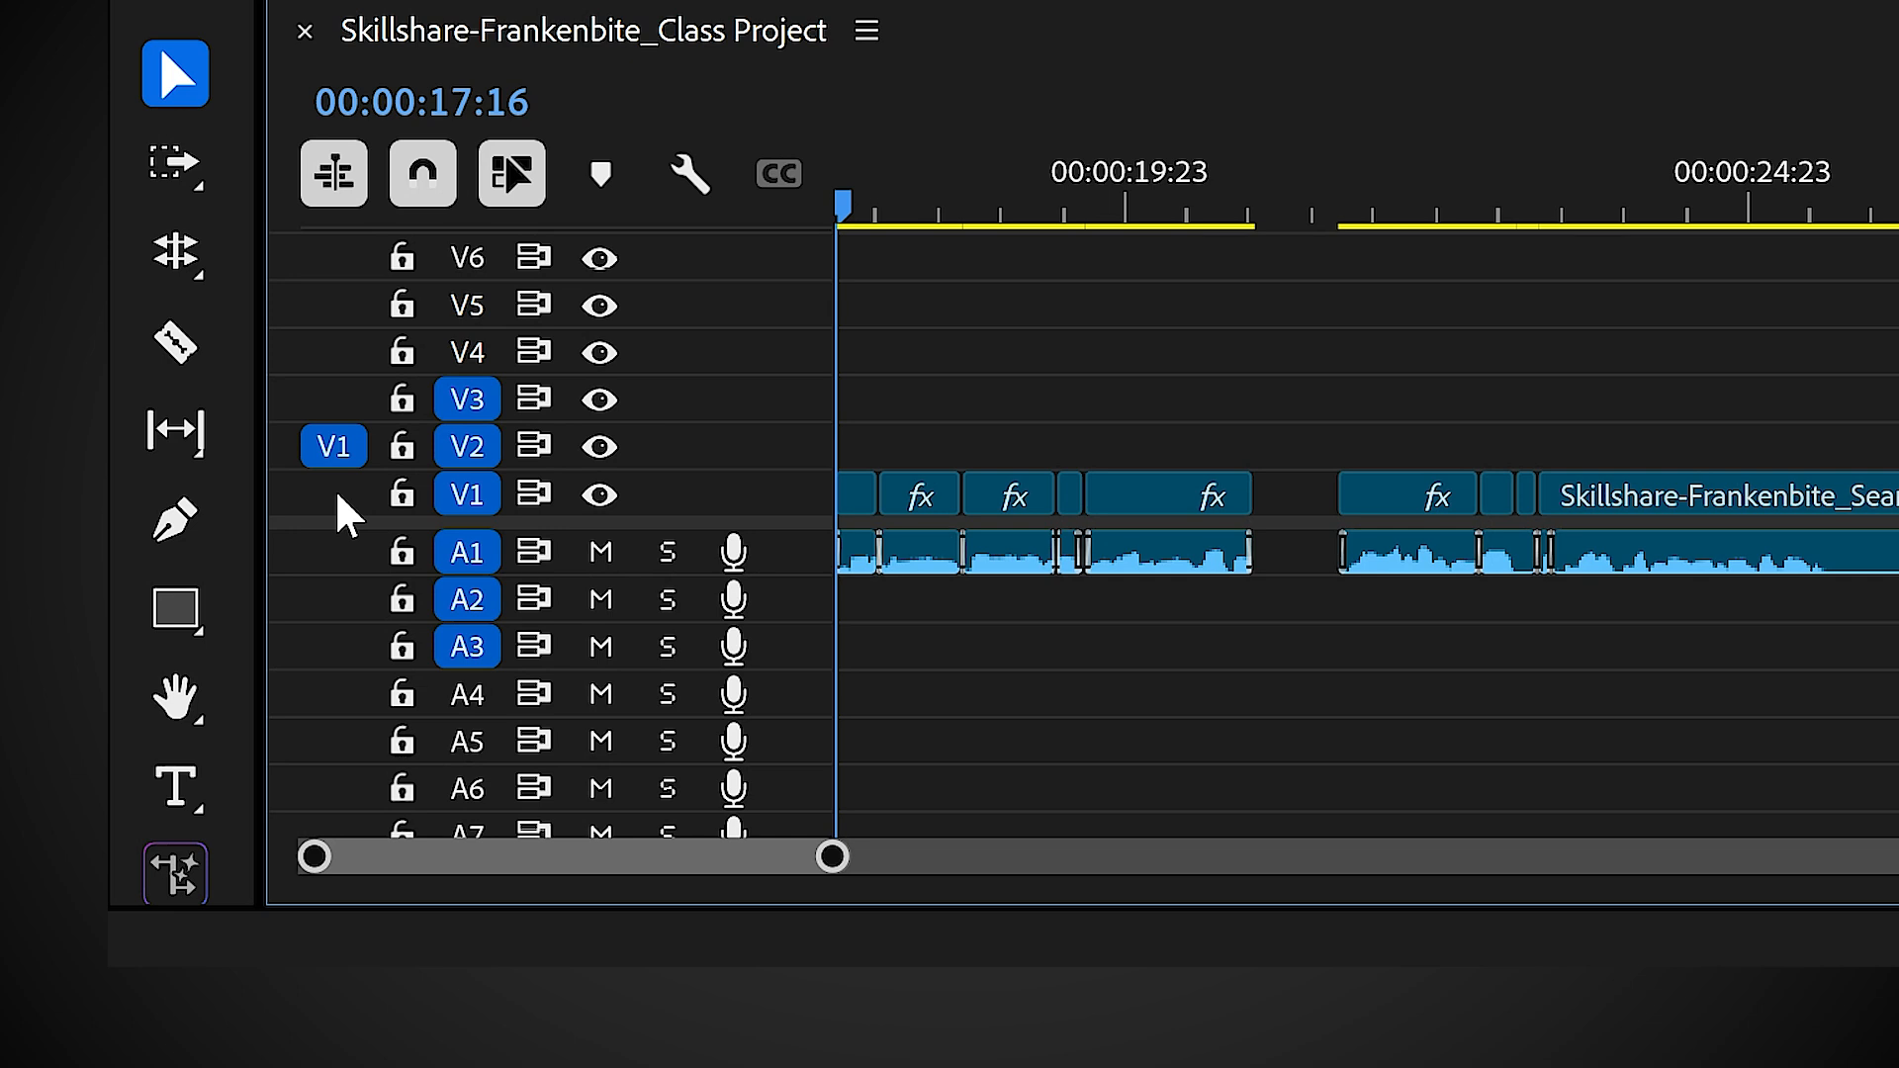
{"action": "left_click", "coordinate": [336, 488]}
{"action": "left_click", "coordinate": [335, 433]}
{"action": "left_click", "coordinate": [334, 399]}
{"action": "left_click", "coordinate": [336, 353]}
{"action": "left_click", "coordinate": [341, 305]}
{"action": "left_click", "coordinate": [339, 352]}
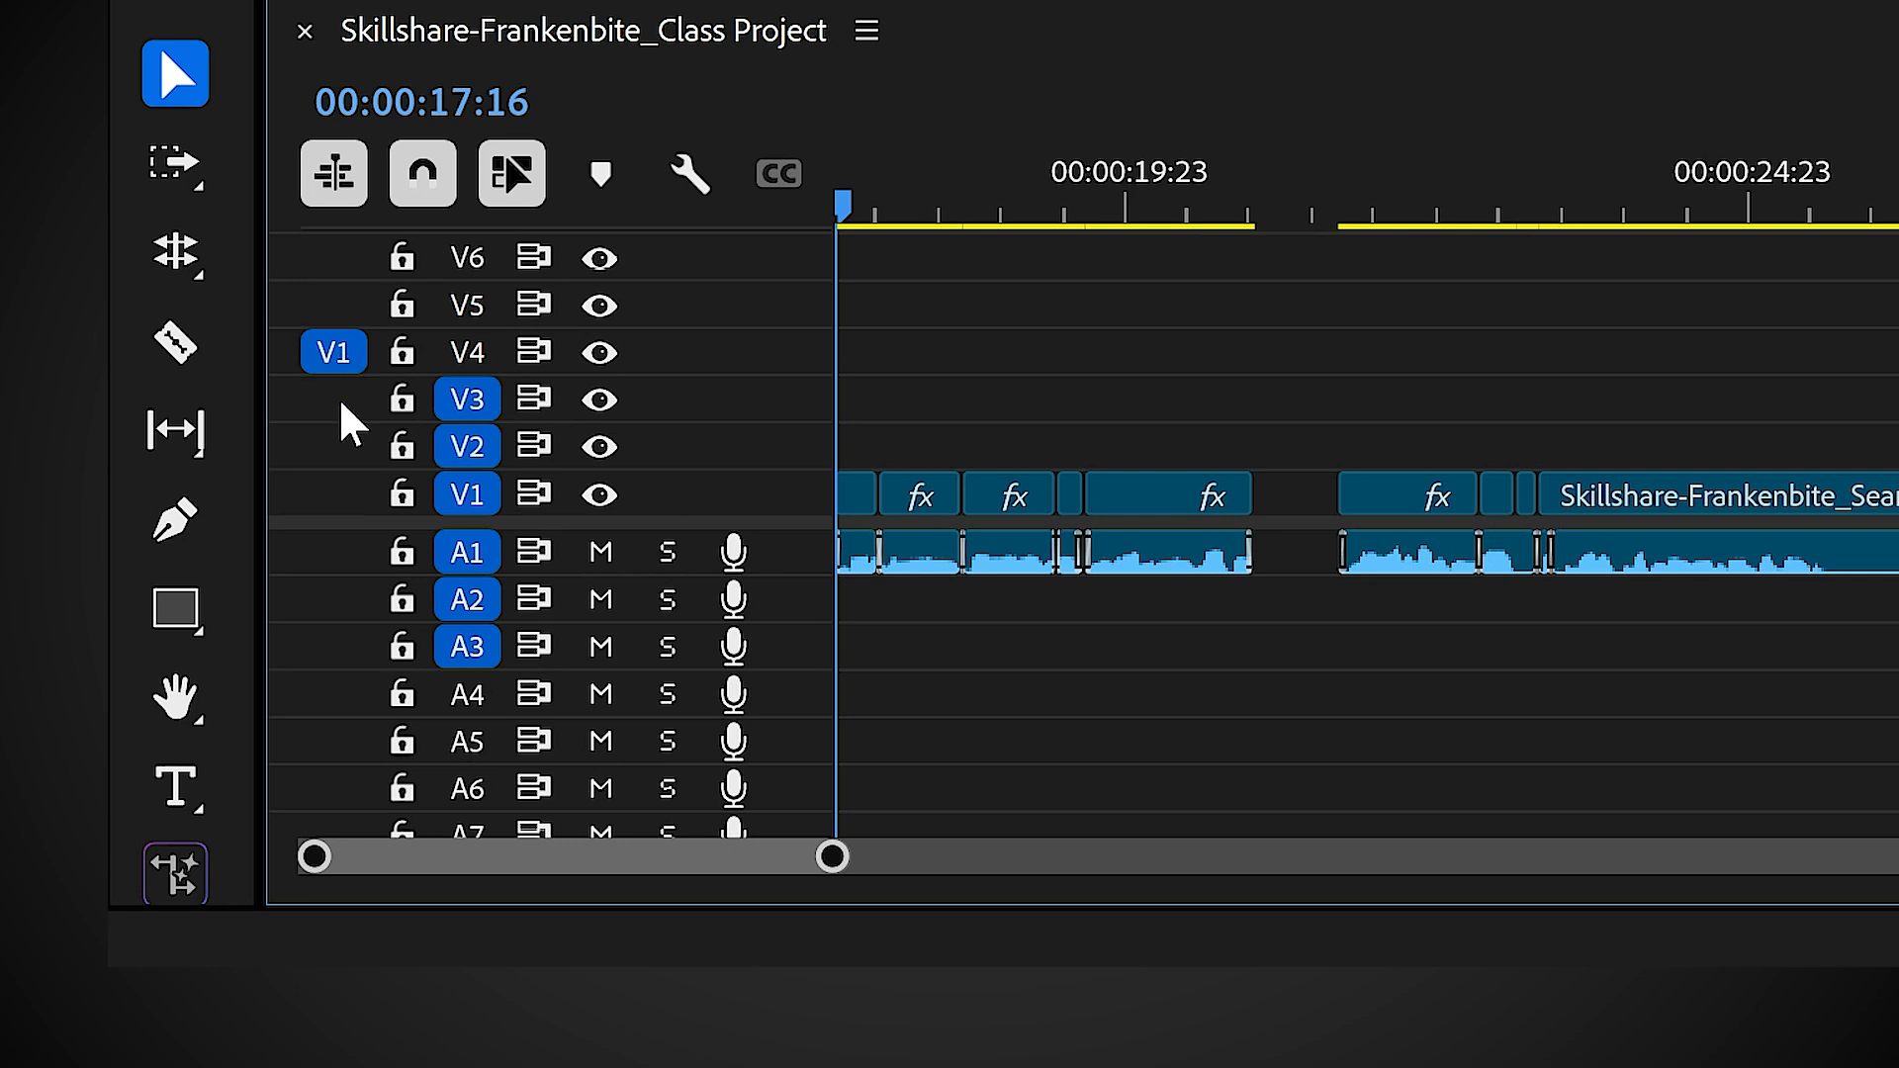
{"action": "left_click", "coordinate": [339, 396]}
{"action": "left_click", "coordinate": [336, 447]}
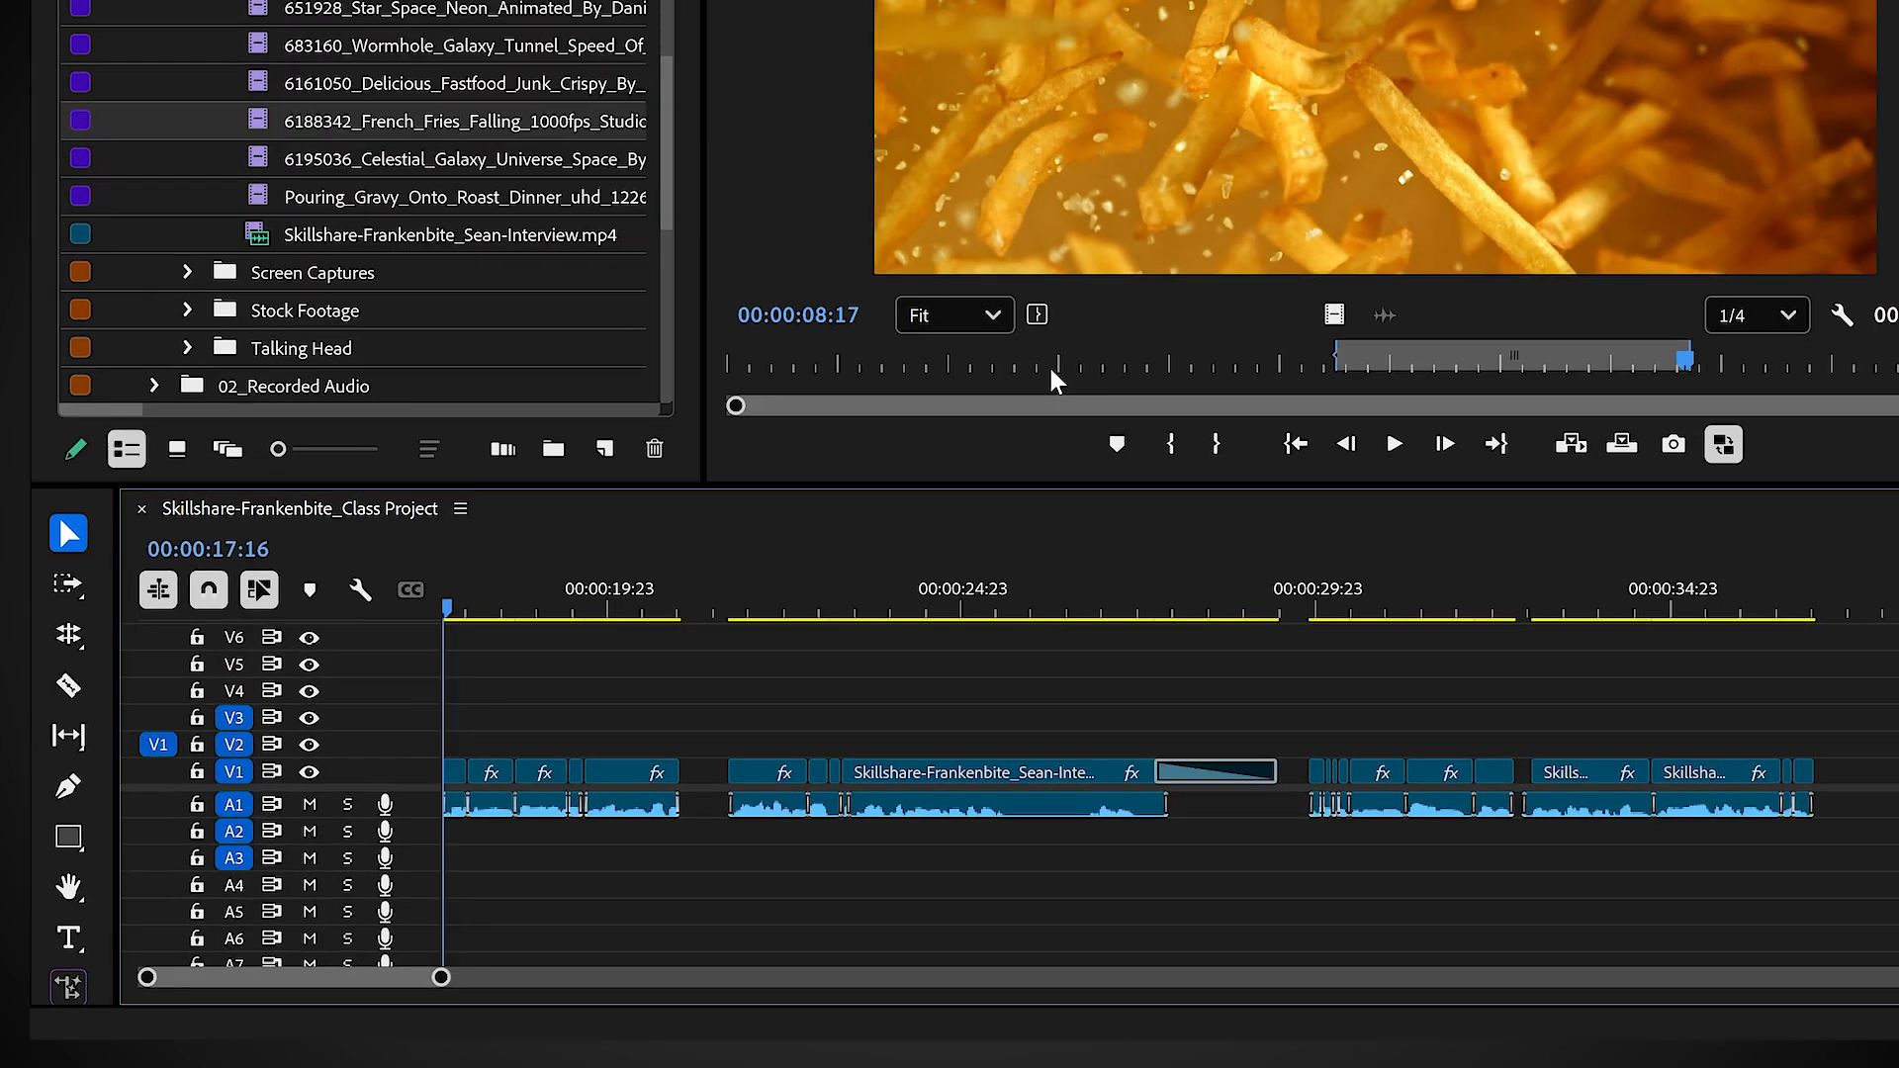
Step: Mark a 00:00:02:03 range ending at 00:00:05:02 in the French fries clip and overwrite it onto V2 at 00:00:17:16
{"action": "left_click_drag", "start_coordinate": [729, 582], "coordinate": [876, 585]}
{"action": "key", "text": "i"}
{"action": "key", "text": "o"}
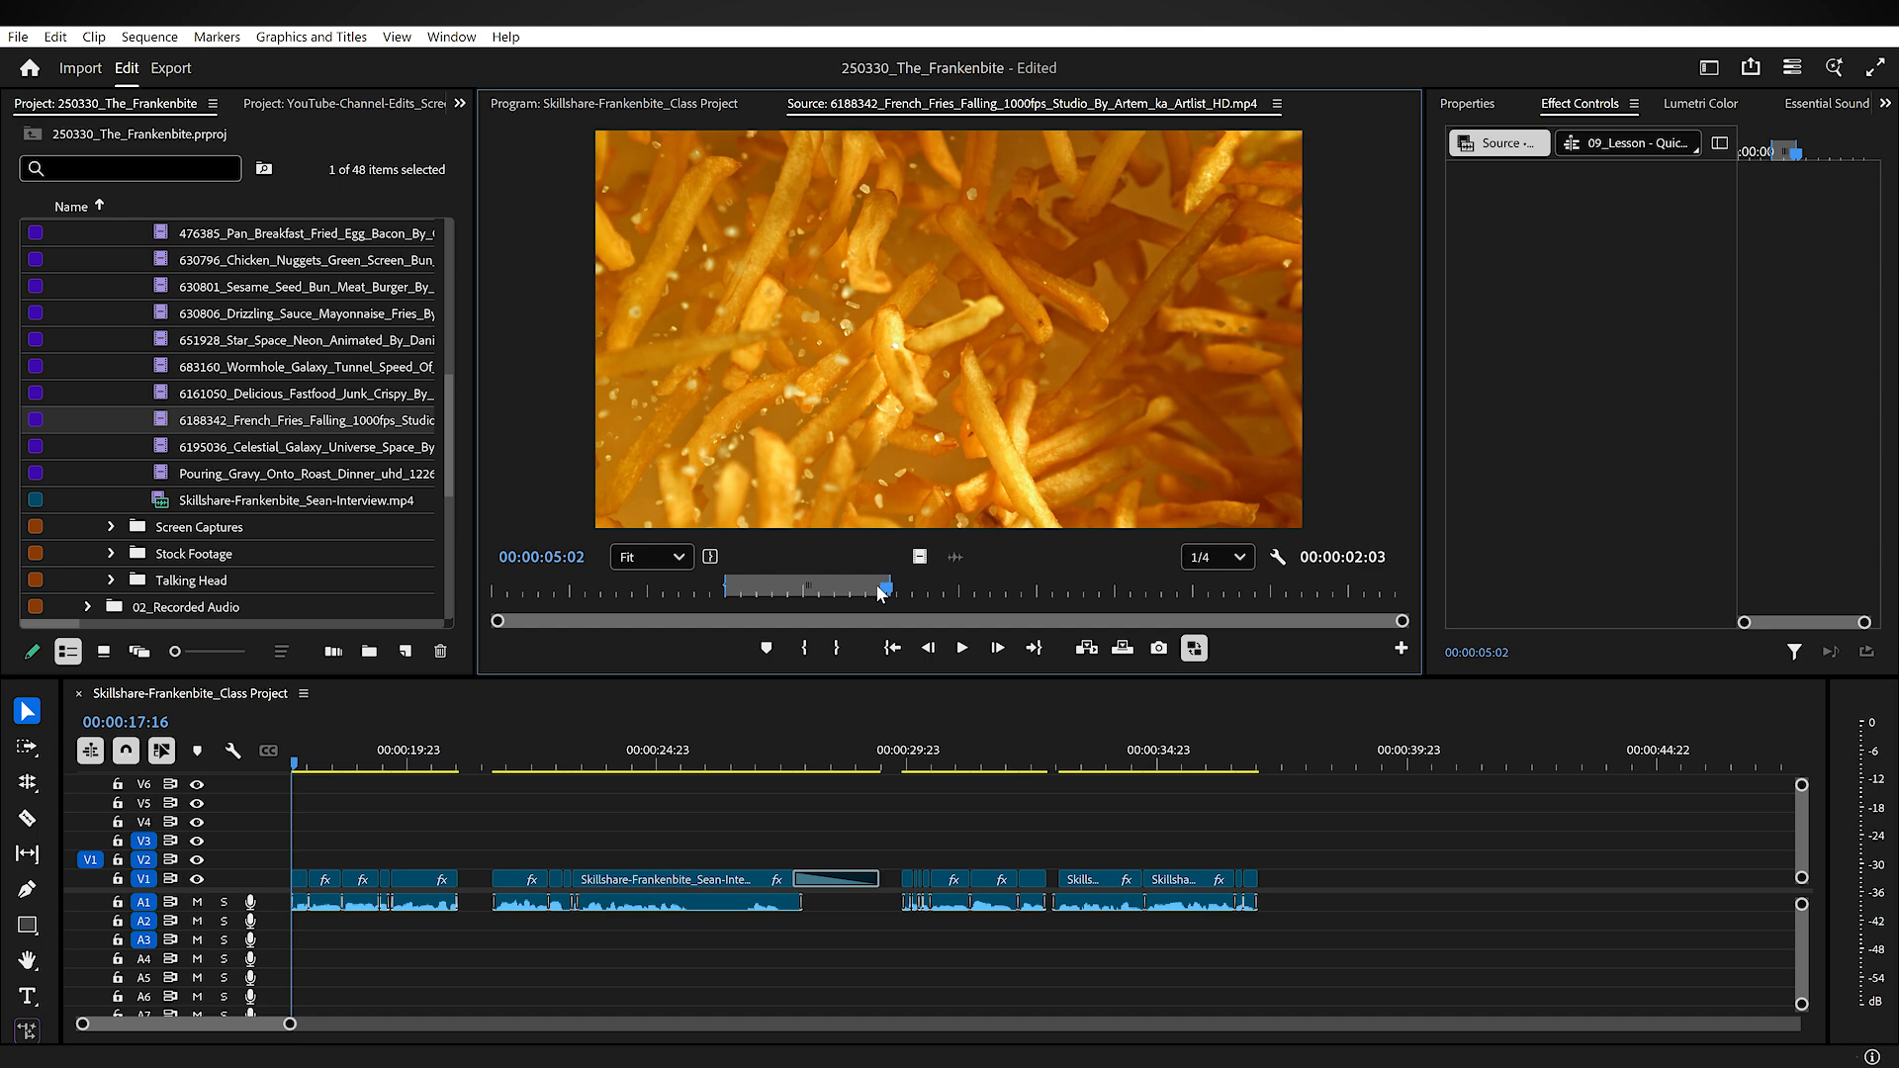
{"action": "key", "text": "period"}
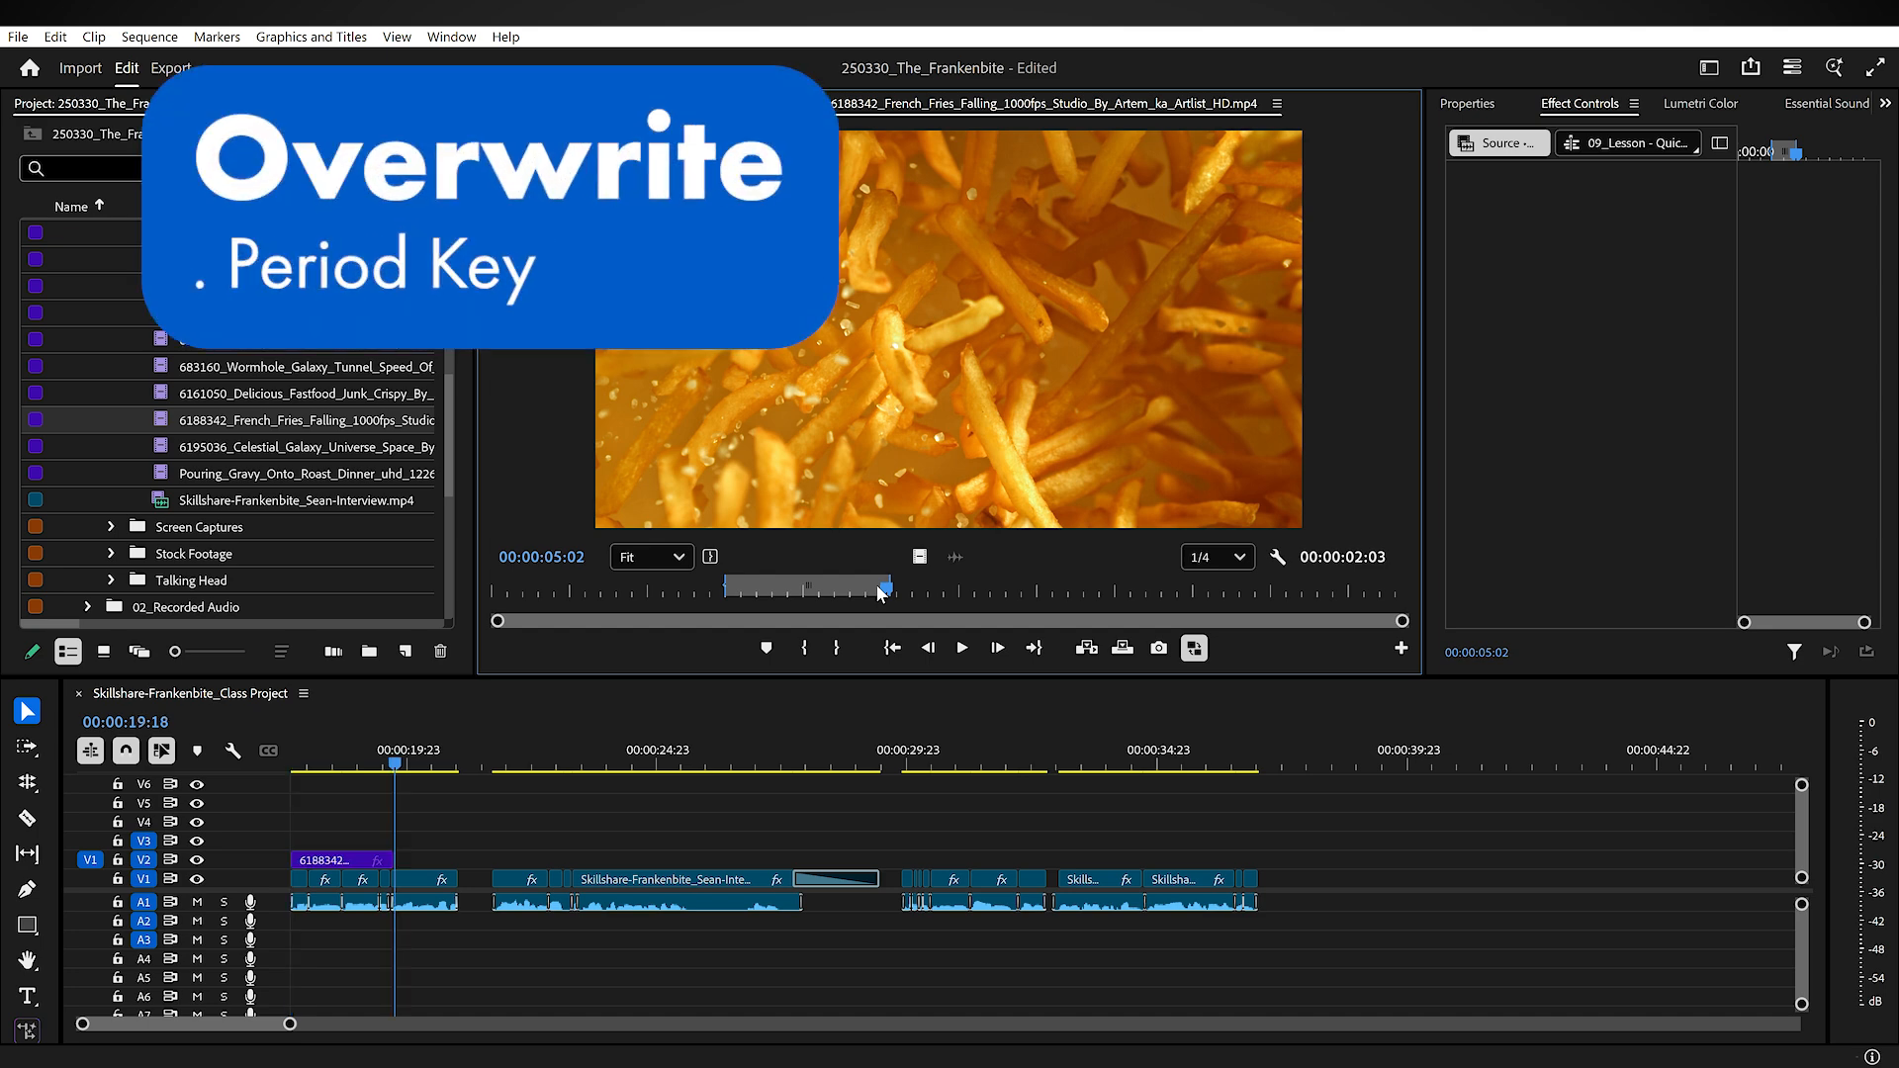
Step: Mark a 00:00:02:01 range ending at 00:00:04:20 in the 6161050_Delicious_Fastfood clip and overwrite it onto V2 after the French fries
{"action": "double_click", "coordinate": [228, 394]}
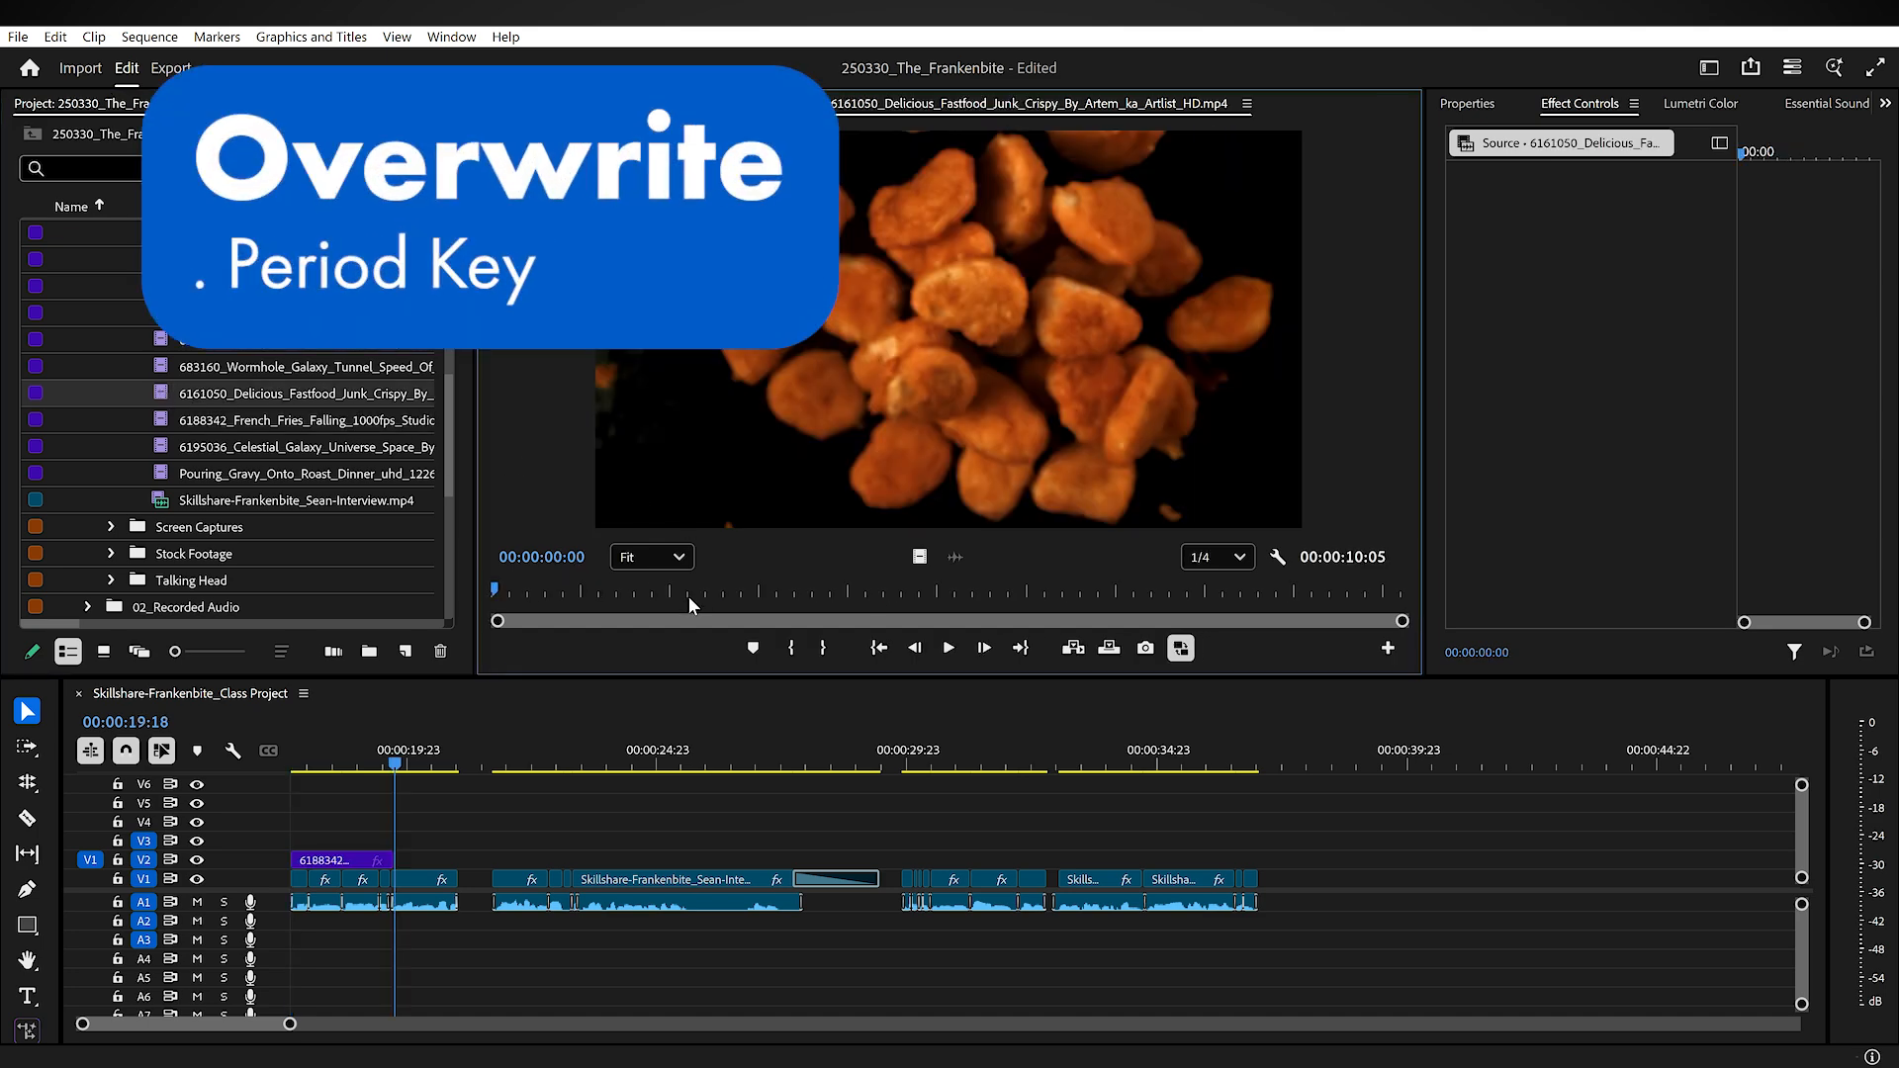
{"action": "left_click", "coordinate": [759, 591]}
{"action": "left_click_drag", "start_coordinate": [763, 588], "coordinate": [739, 591]}
{"action": "key", "text": "i"}
{"action": "left_click_drag", "start_coordinate": [739, 591], "coordinate": [920, 589]}
{"action": "key", "text": "o"}
{"action": "key", "text": "period"}
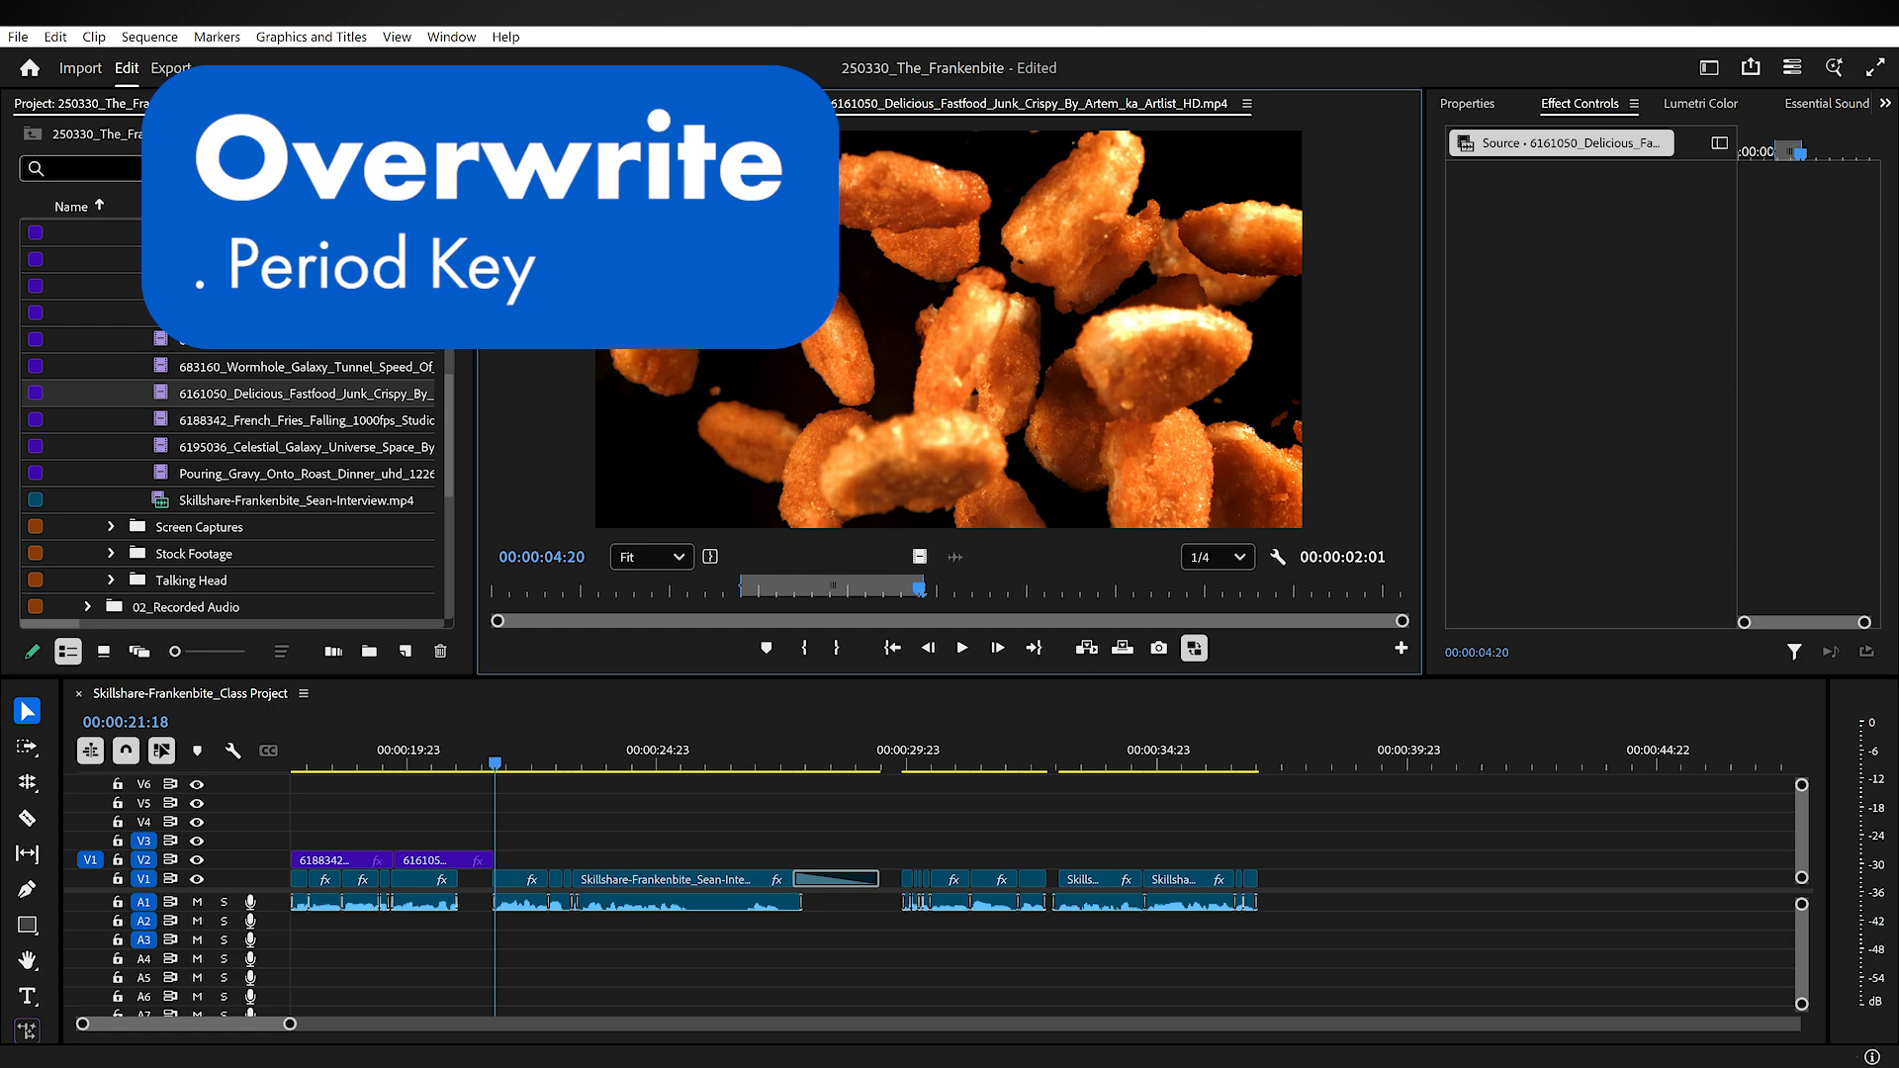
Step: Mark a 00:00:01:14 range ending at 00:00:02:12 in the 651928_Star_Space_Neon clip and overwrite it onto V2 at the playhead
{"action": "double_click", "coordinate": [161, 337]}
{"action": "mouse_move", "coordinate": [743, 587]}
{"action": "left_mouse_down"}
{"action": "mouse_move", "coordinate": [582, 599]}
{"action": "mouse_move", "coordinate": [721, 597]}
{"action": "left_mouse_up"}
{"action": "key", "text": "i"}
{"action": "key", "text": "o"}
{"action": "key", "text": "period"}
Step: Open the Skillshare-Frankenbite interview clip in the Source Monitor and turn off its A1 source patch
{"action": "scroll", "coordinate": [218, 489], "scroll_direction": "up", "scroll_amount": 5}
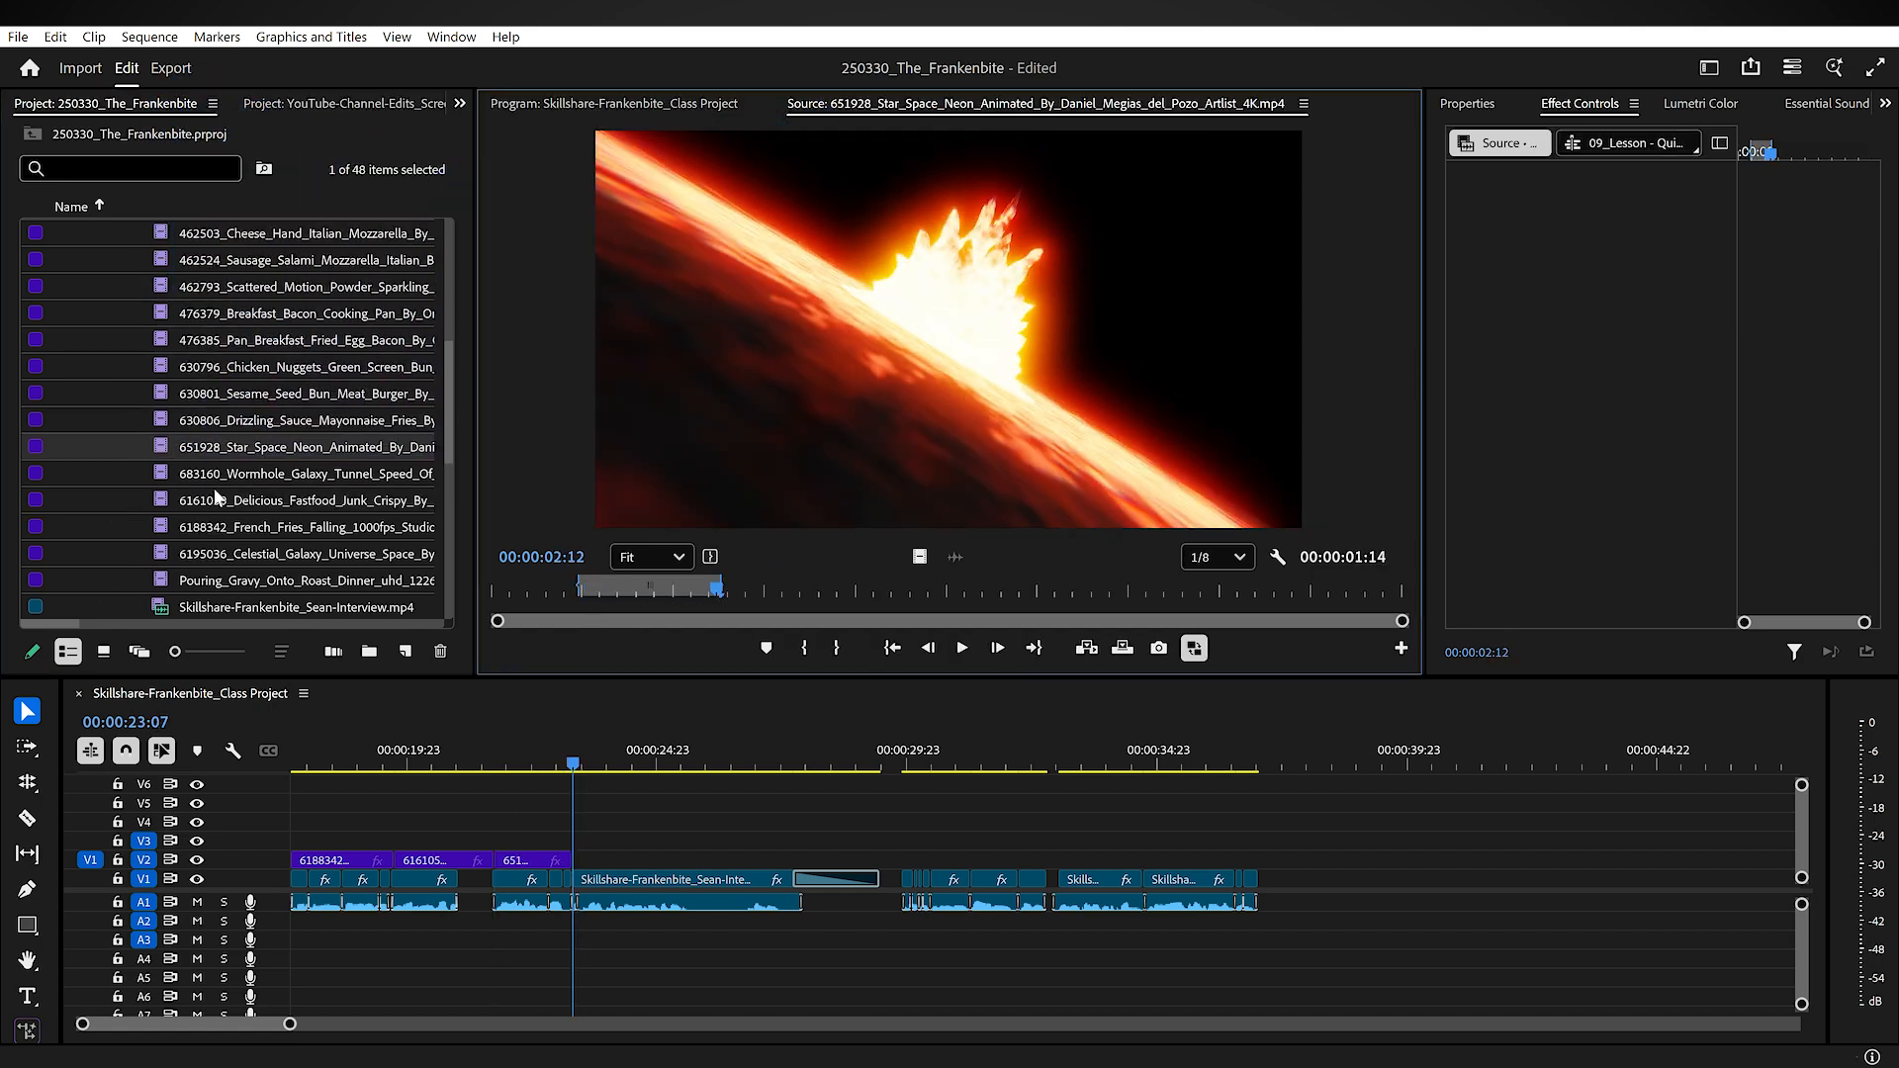
{"action": "scroll", "coordinate": [214, 488], "scroll_direction": "up", "scroll_amount": 3}
{"action": "scroll", "coordinate": [217, 491], "scroll_direction": "down", "scroll_amount": 7}
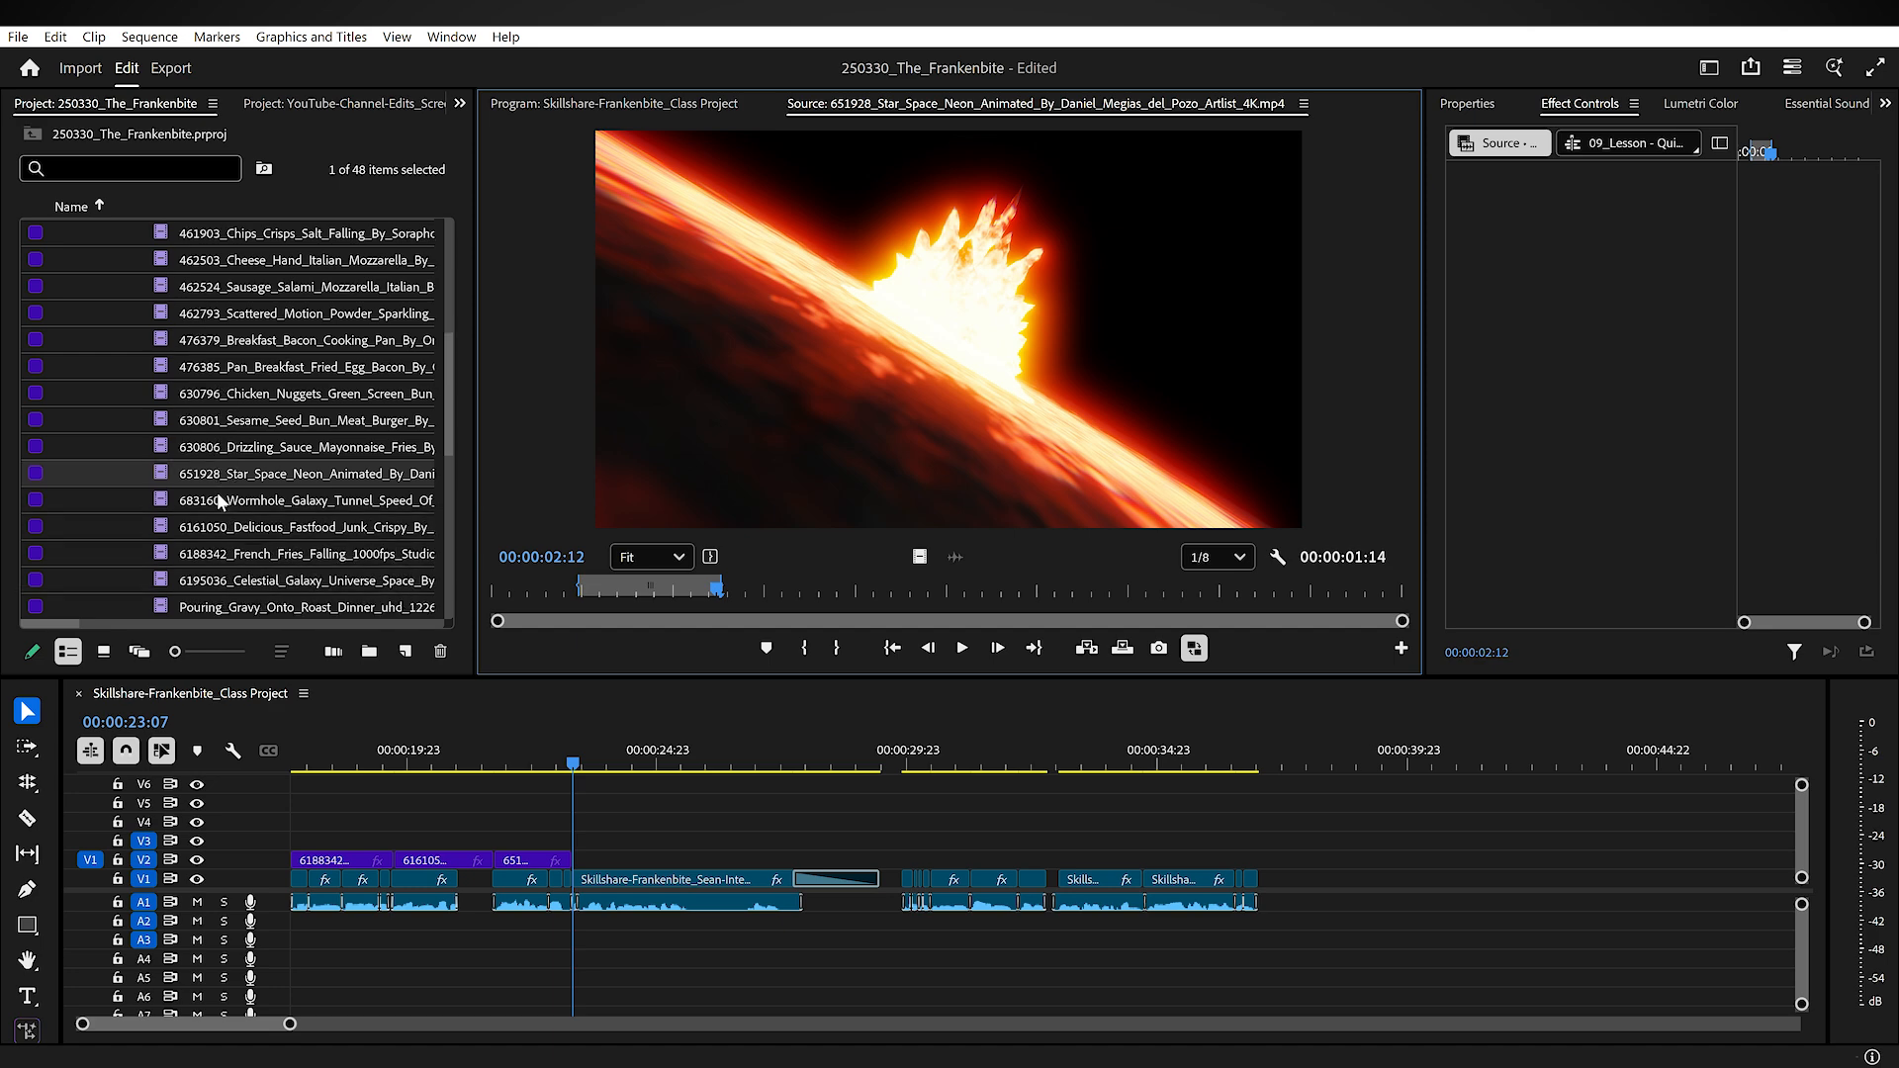
{"action": "double_click", "coordinate": [158, 527]}
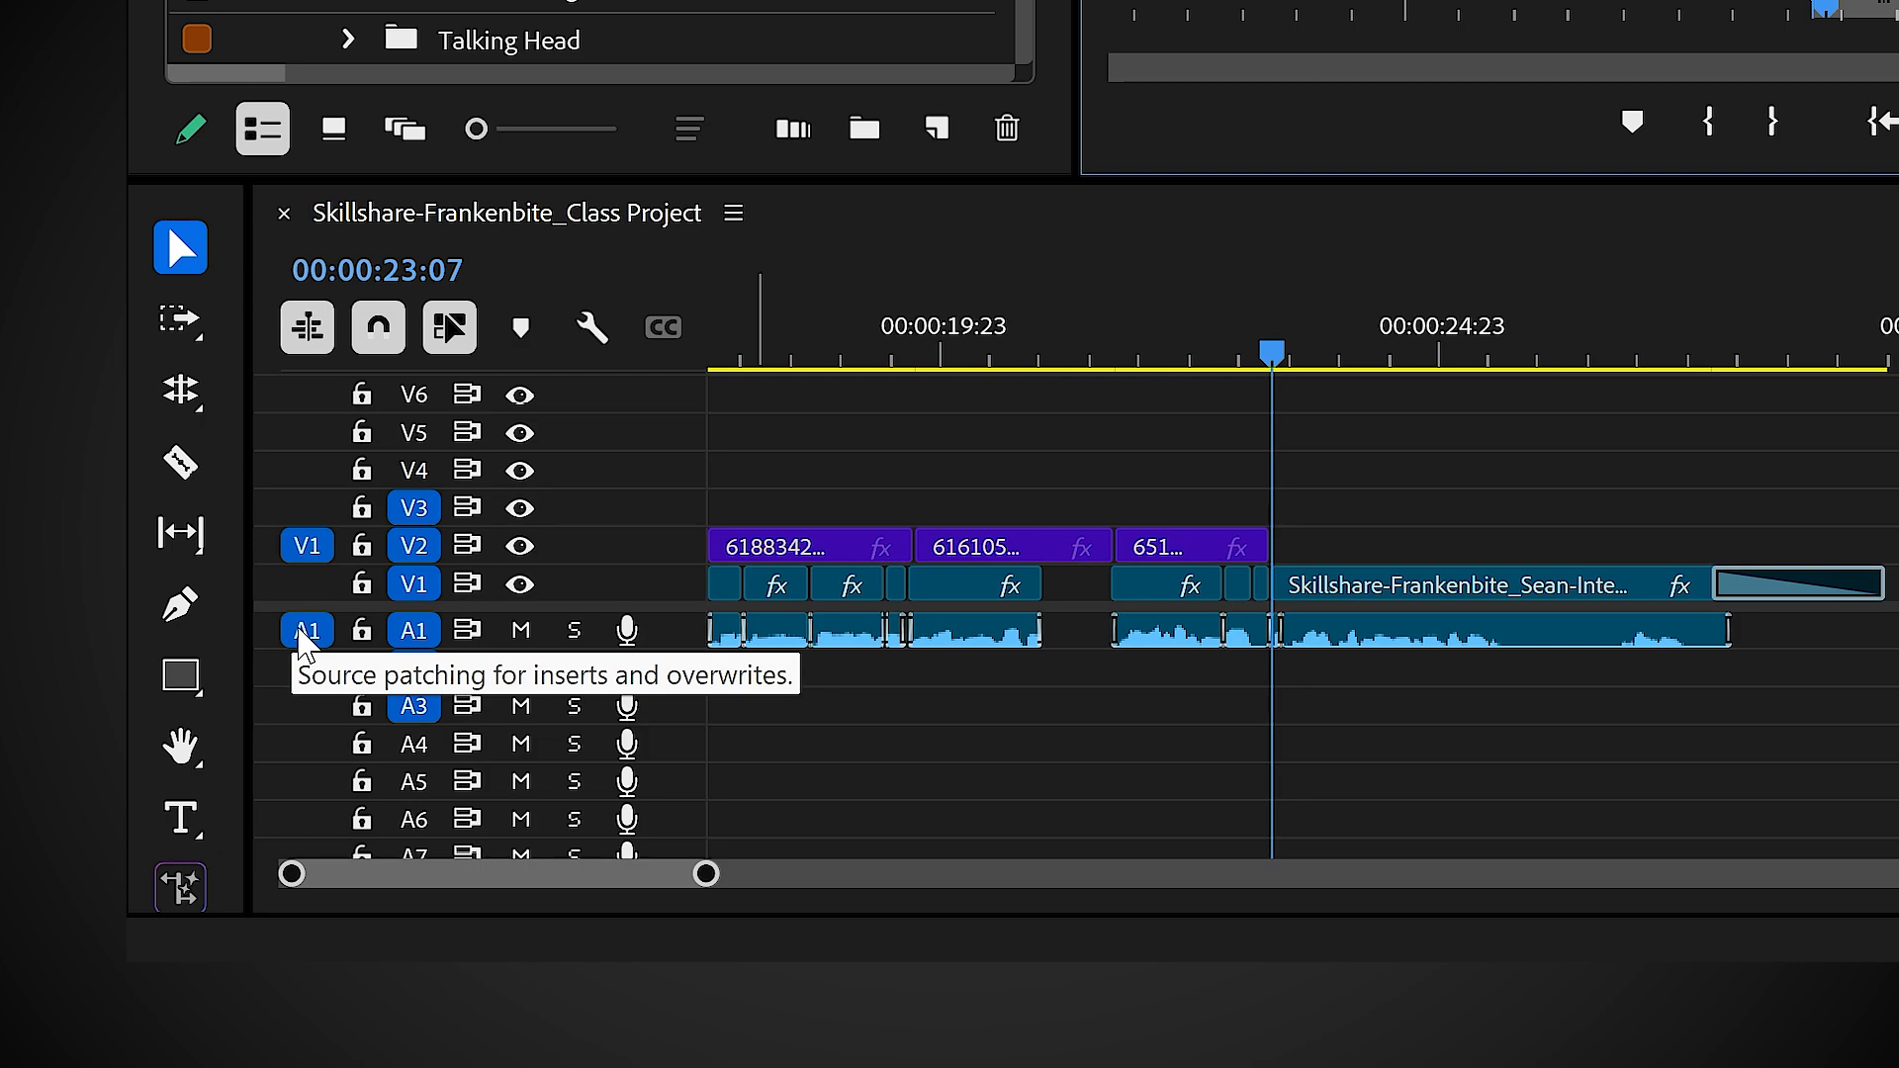
{"action": "left_click", "coordinate": [307, 631]}
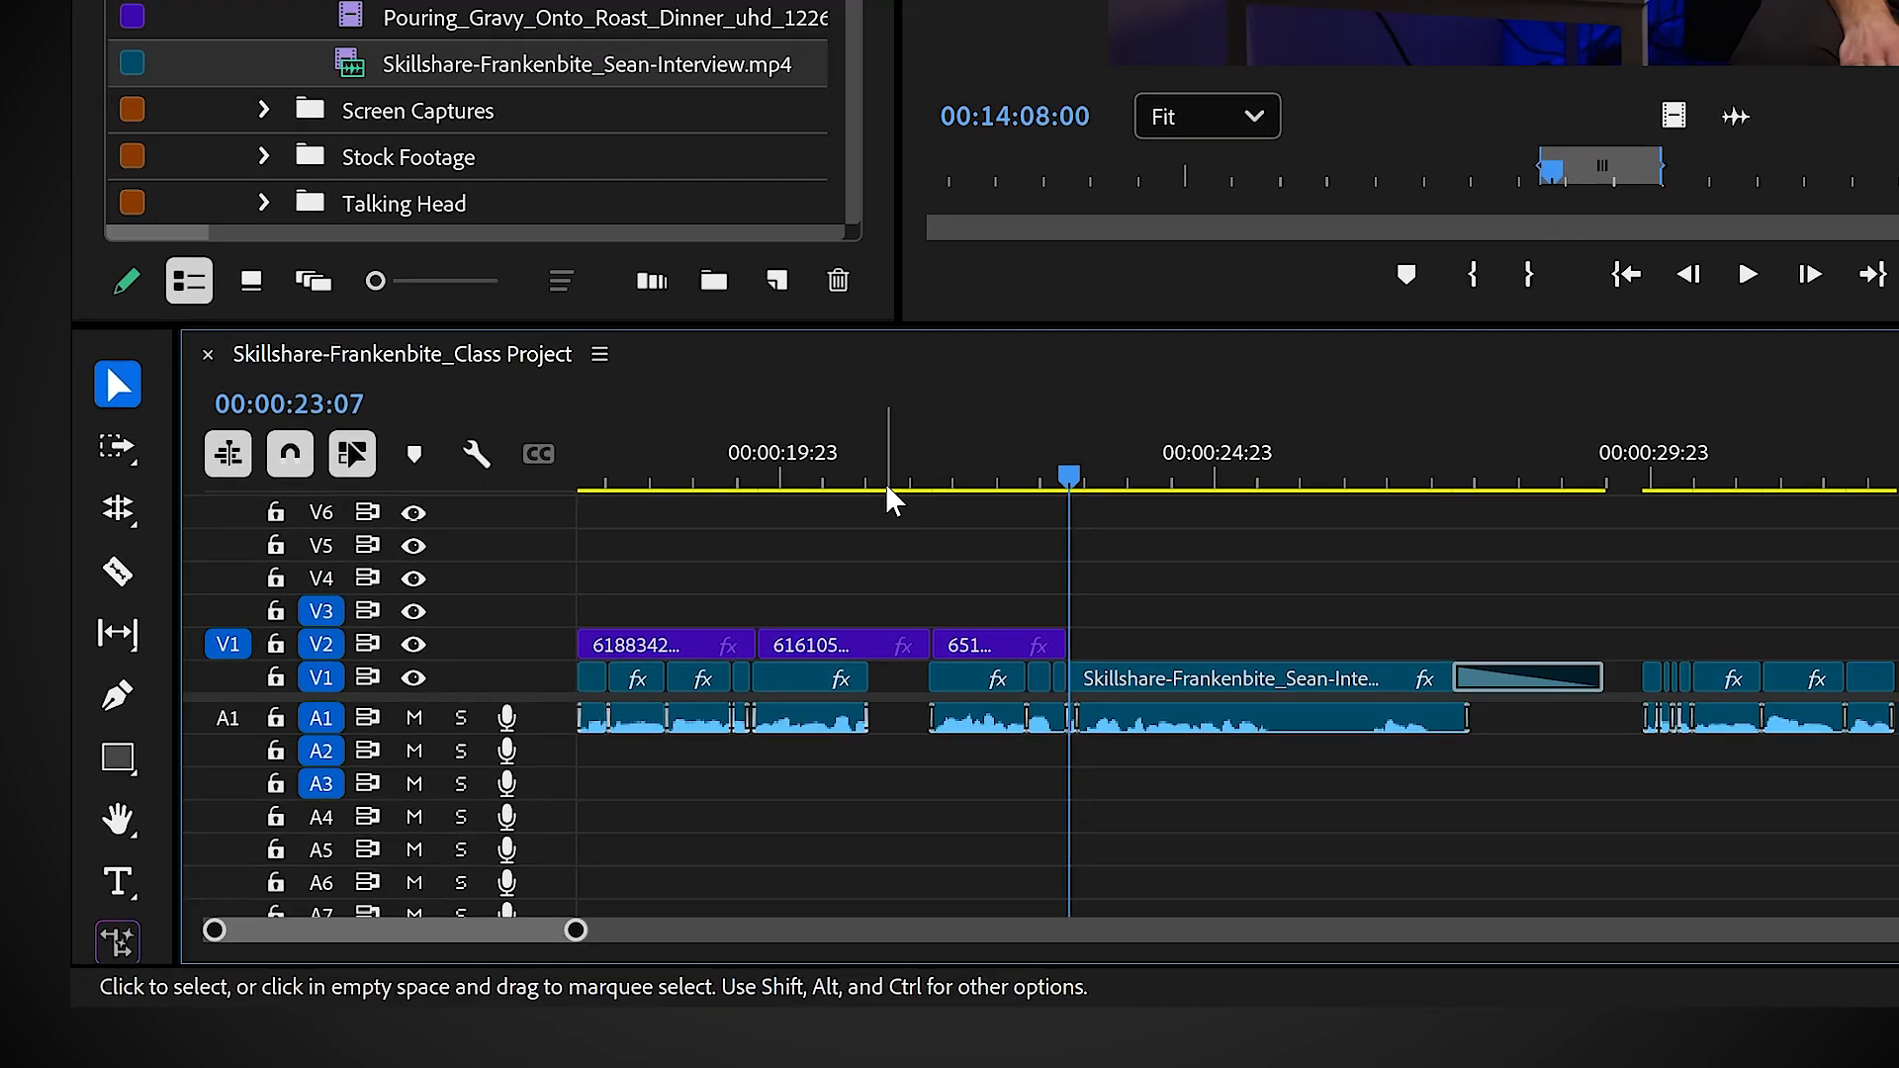
Step: Mark a short range ending at 00:14:05:21 in the interview clip
{"action": "left_click", "coordinate": [1309, 162]}
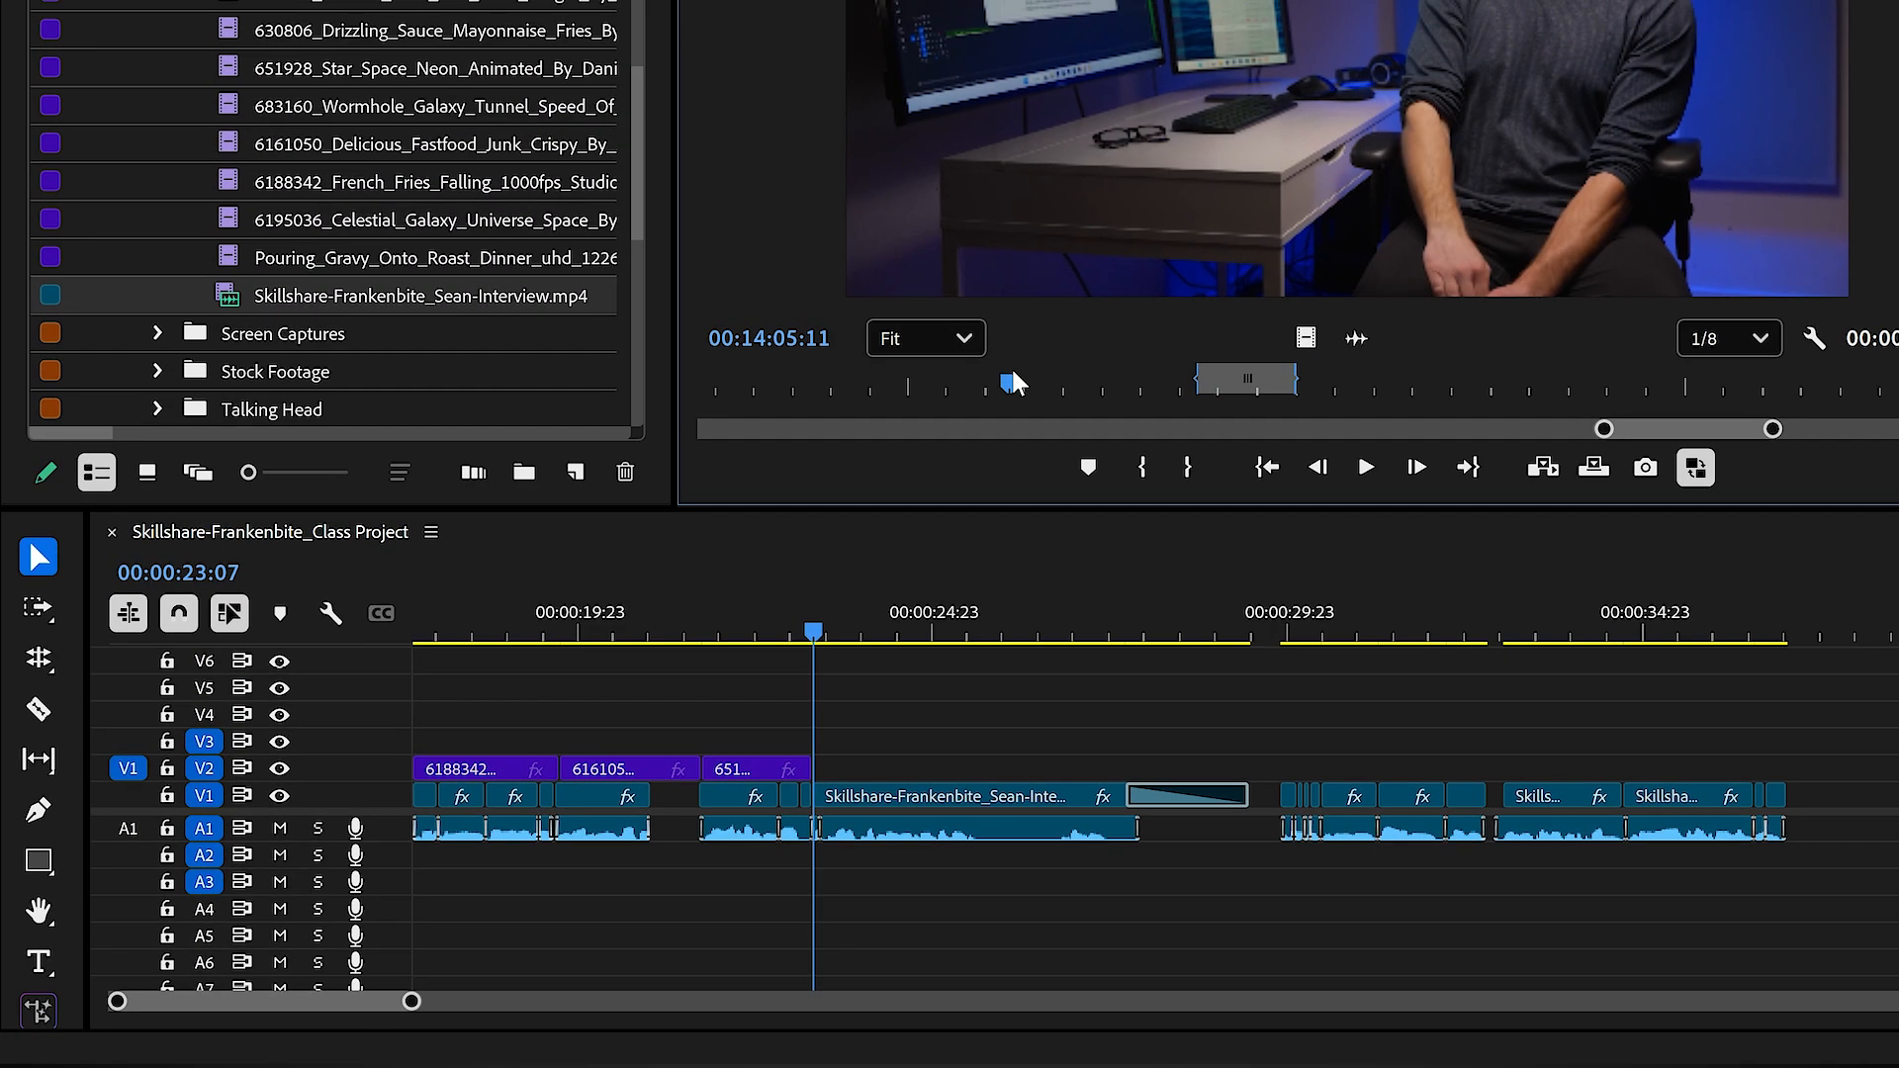
{"action": "key", "text": "i"}
{"action": "left_click_drag", "start_coordinate": [1013, 373], "coordinate": [1044, 376]}
{"action": "key", "text": "o"}
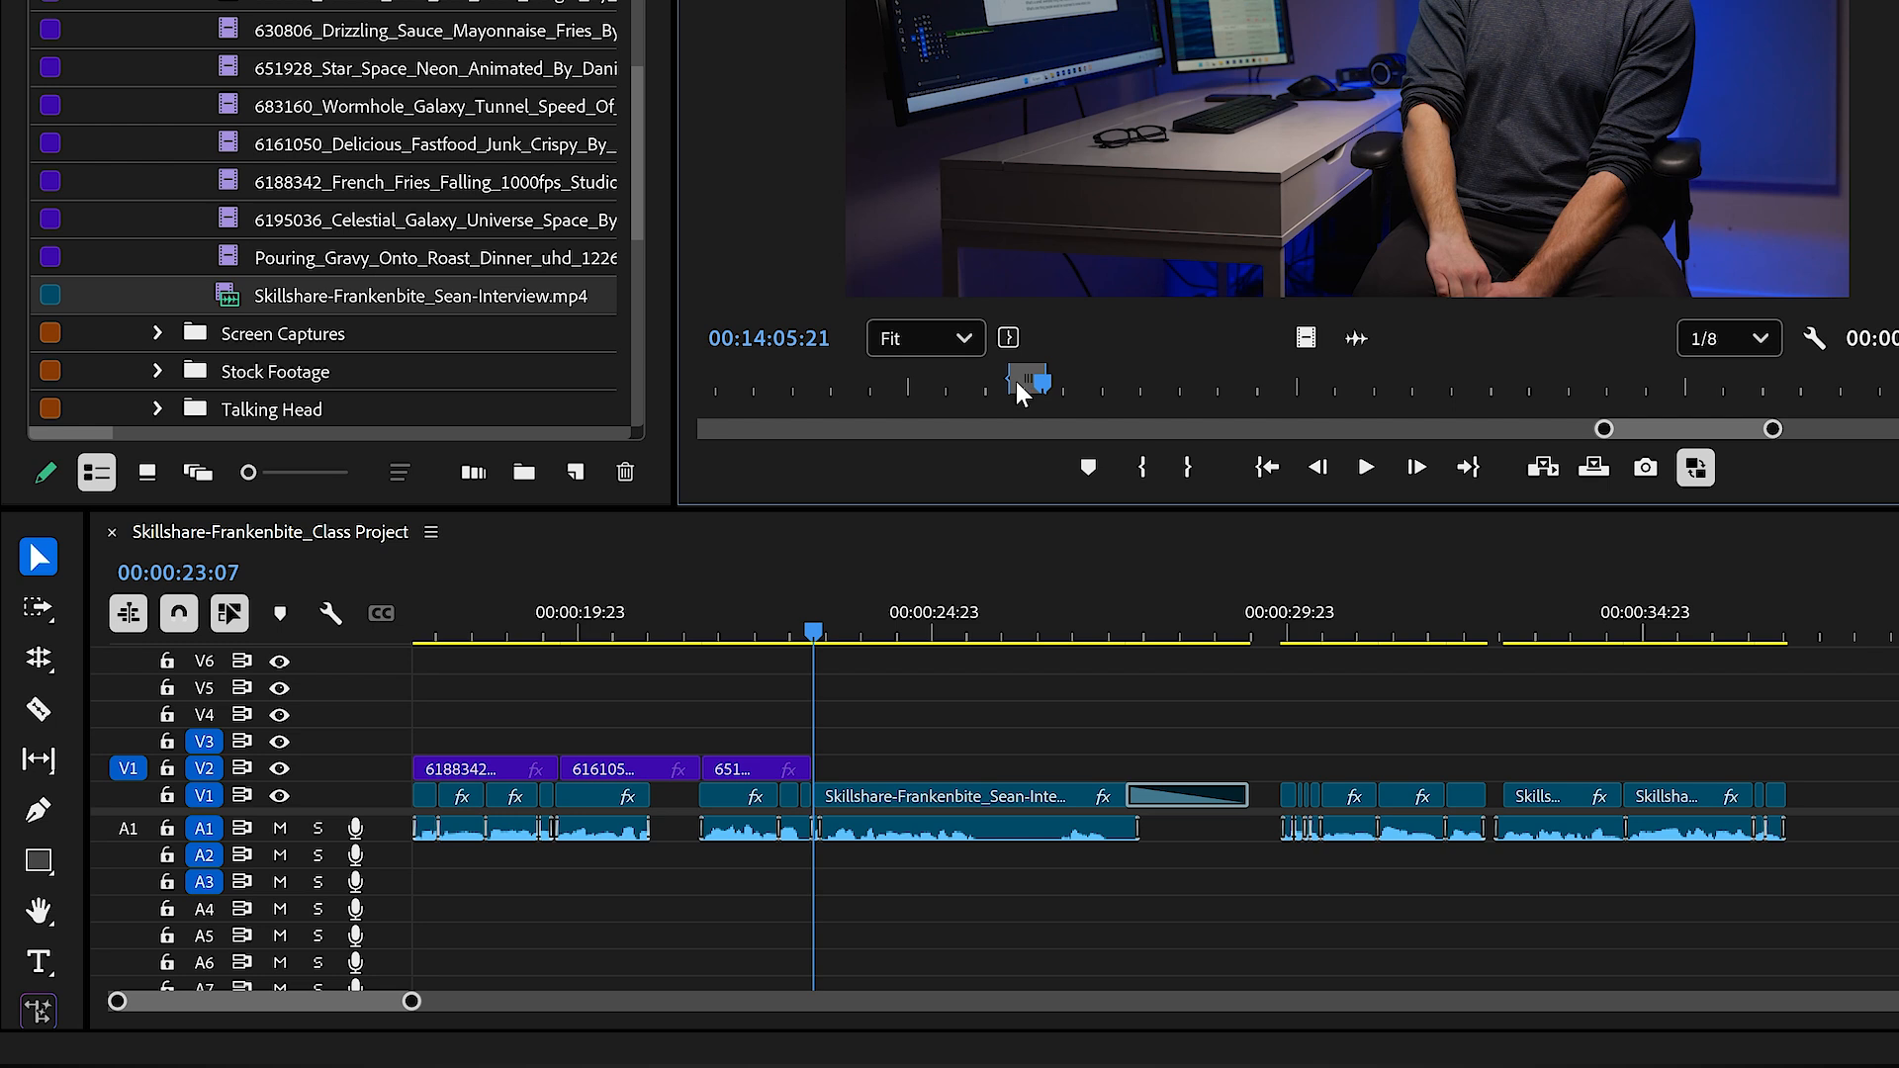
Step: Test a video-only overwrite and a video-only insert of the marked interview range on V2, undoing each
{"action": "key", "text": "period"}
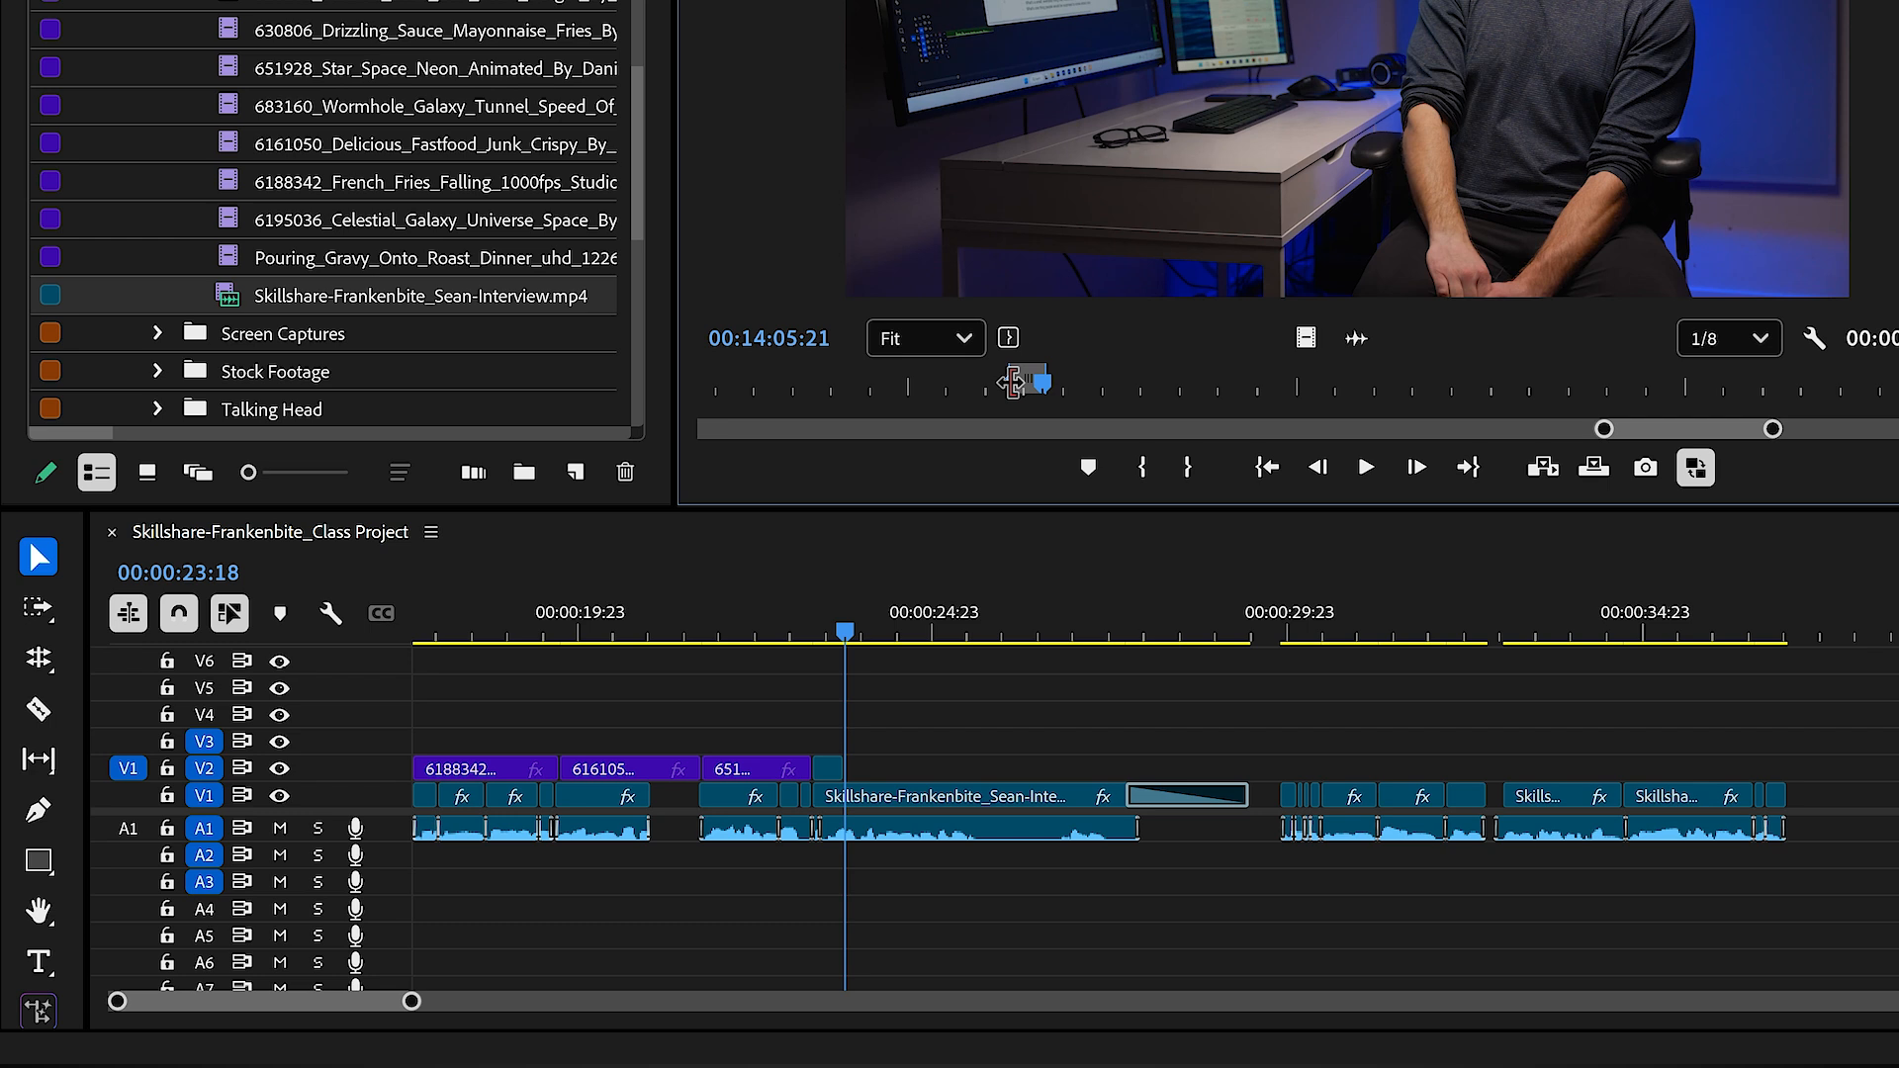
{"action": "key", "text": "ctrl+z"}
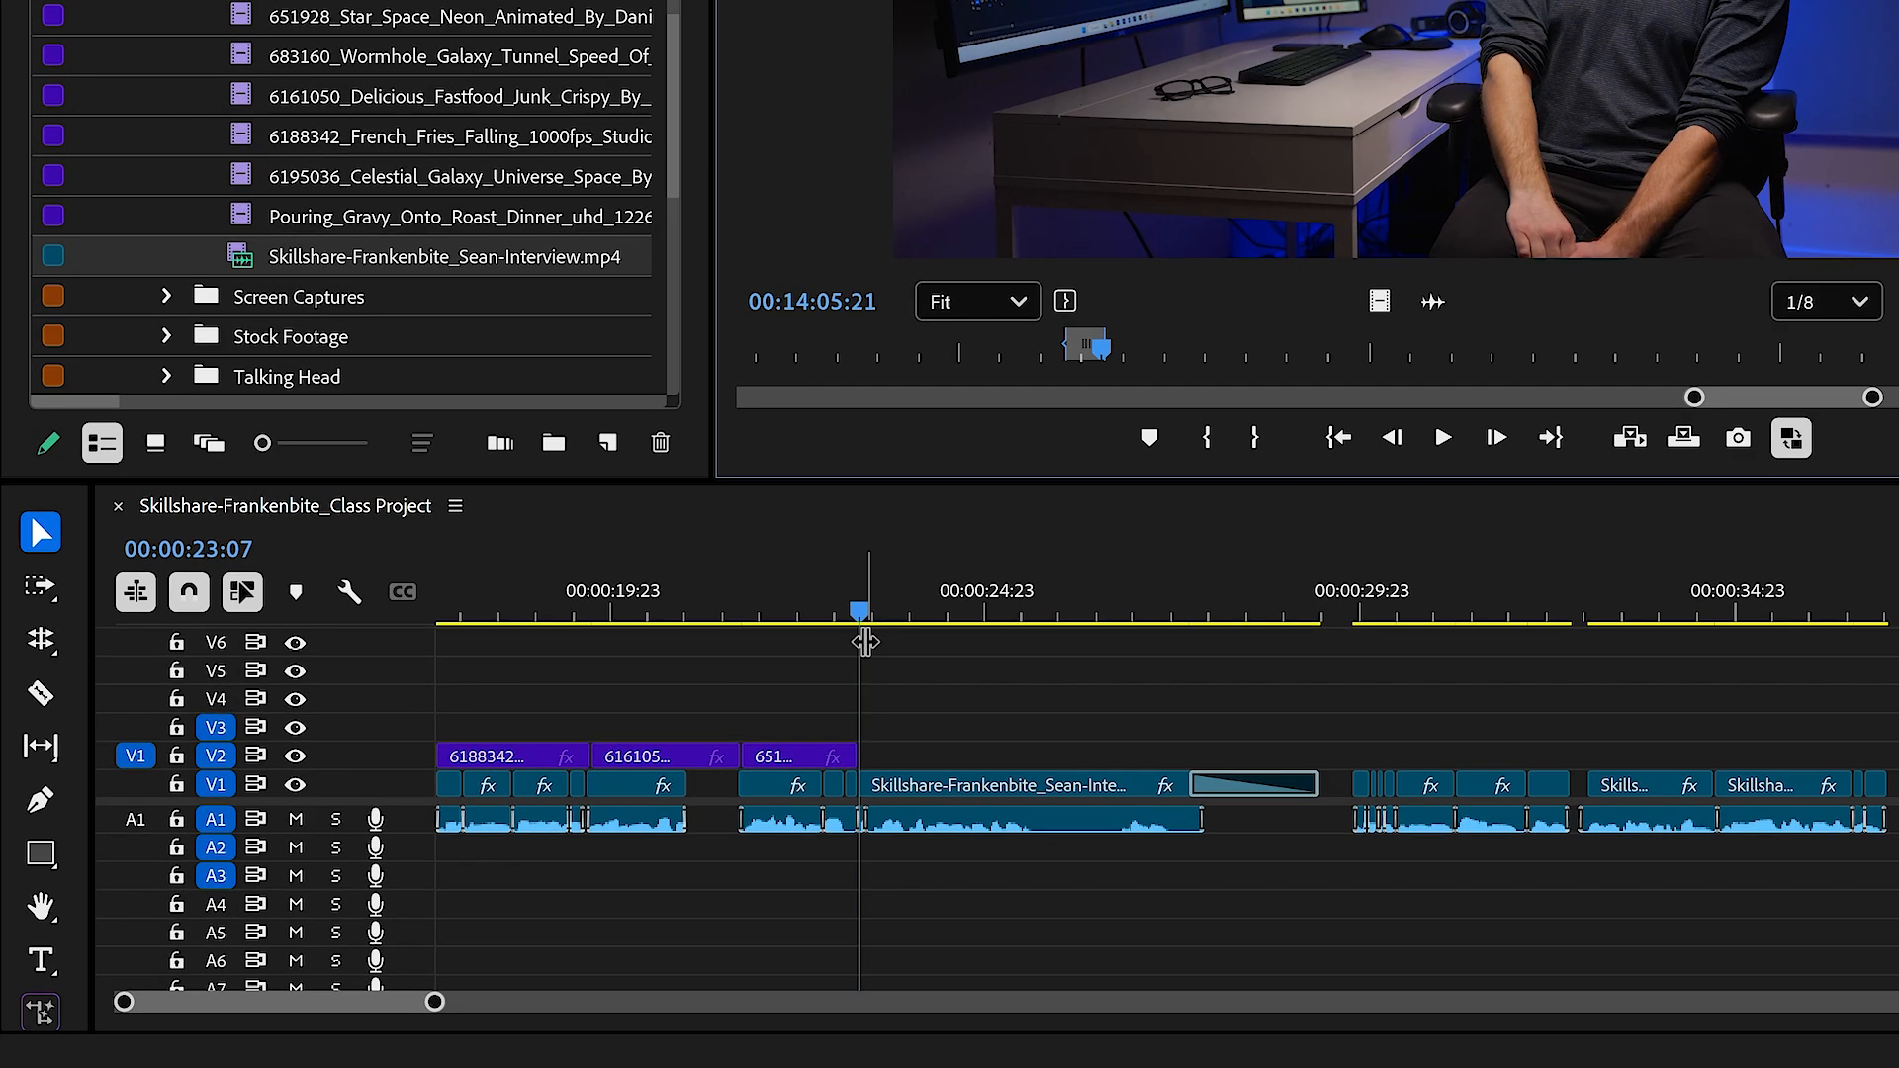
{"action": "left_click_drag", "start_coordinate": [1287, 354], "coordinate": [1478, 366]}
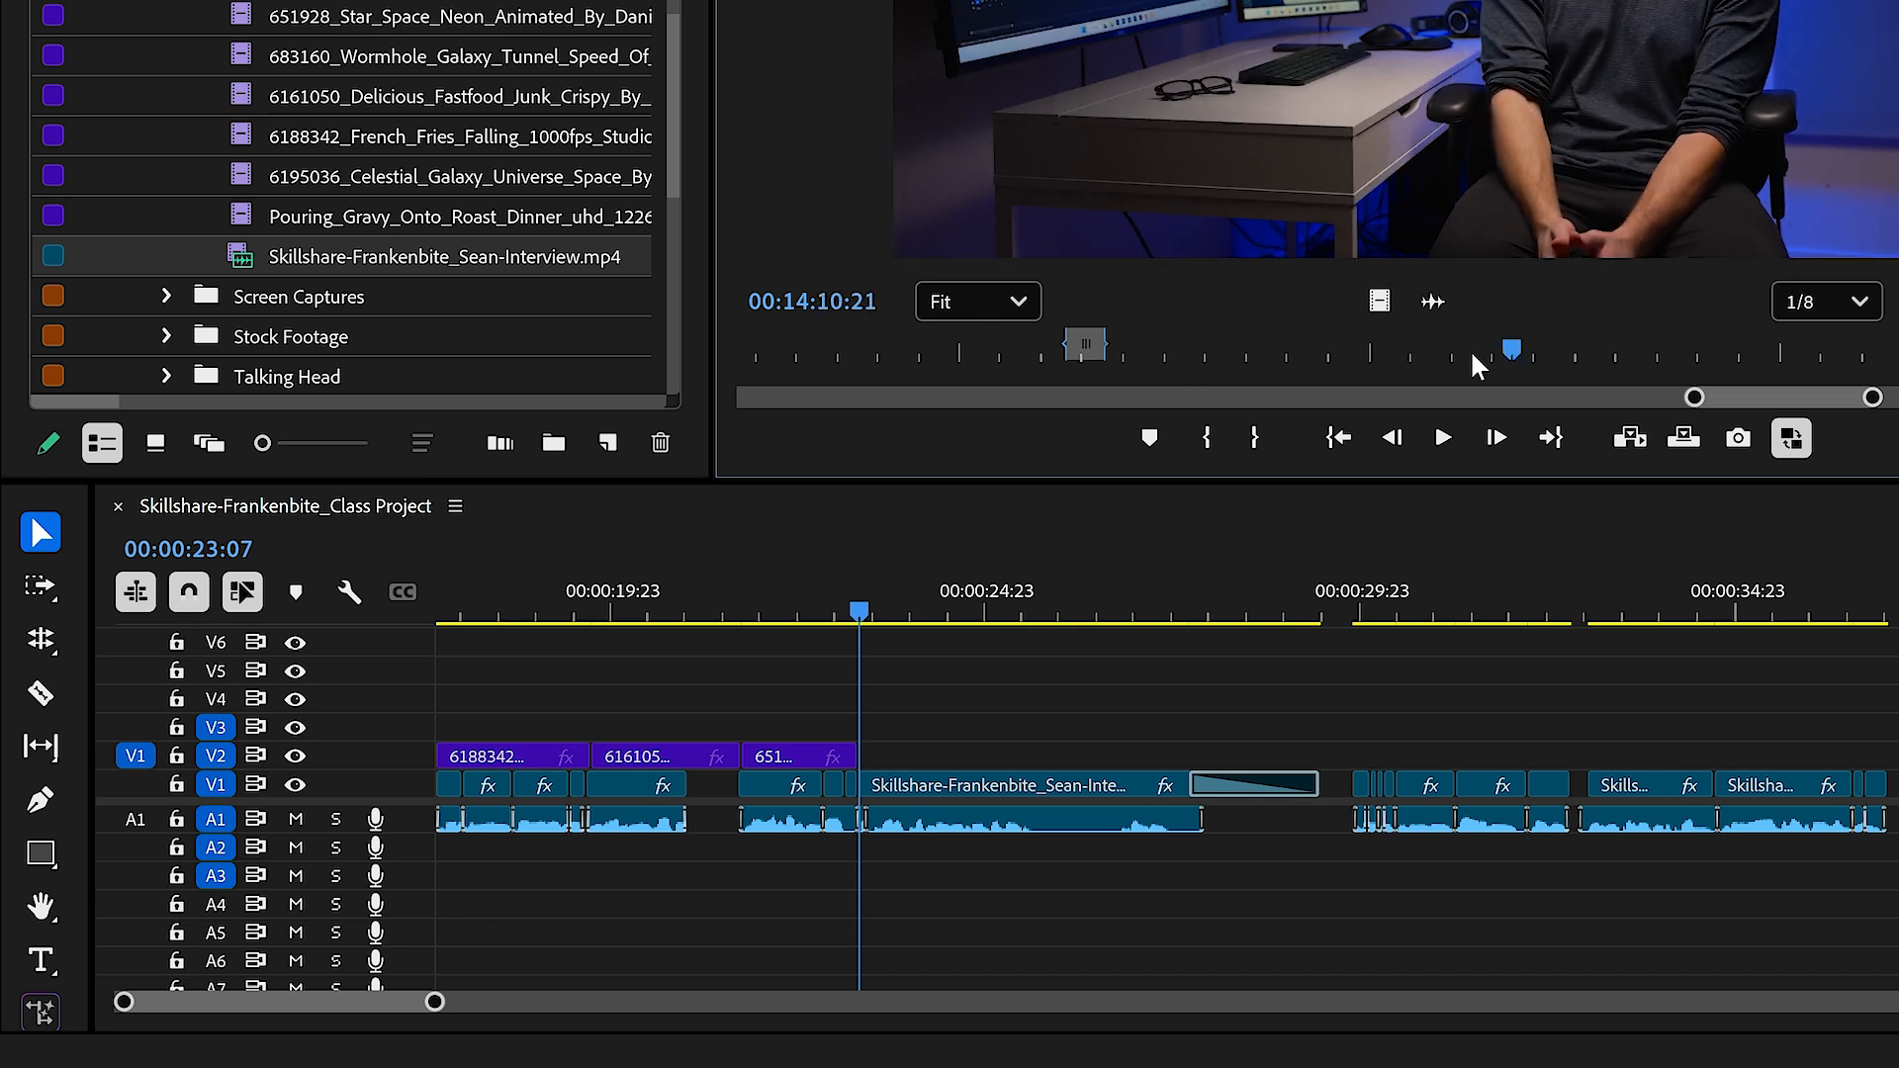
{"action": "left_click", "coordinate": [1631, 438]}
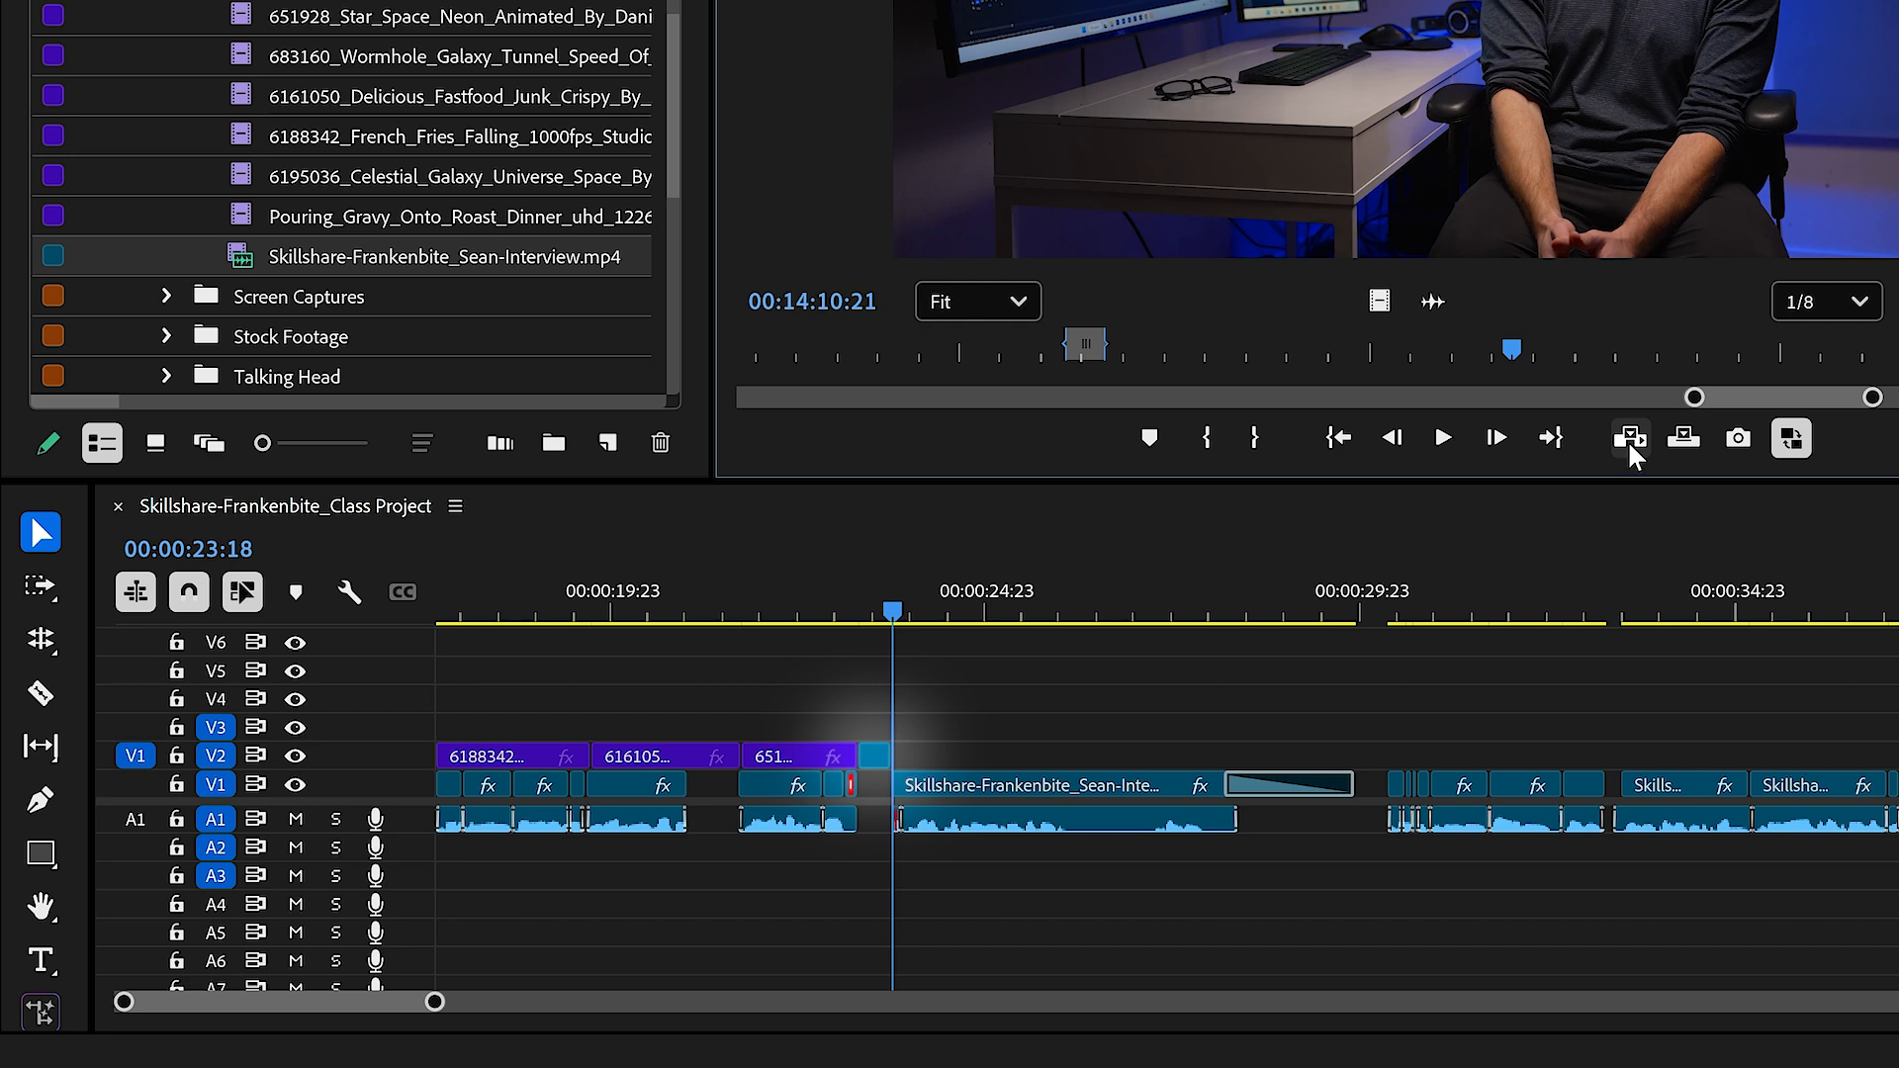
{"action": "key", "text": "ctrl+z"}
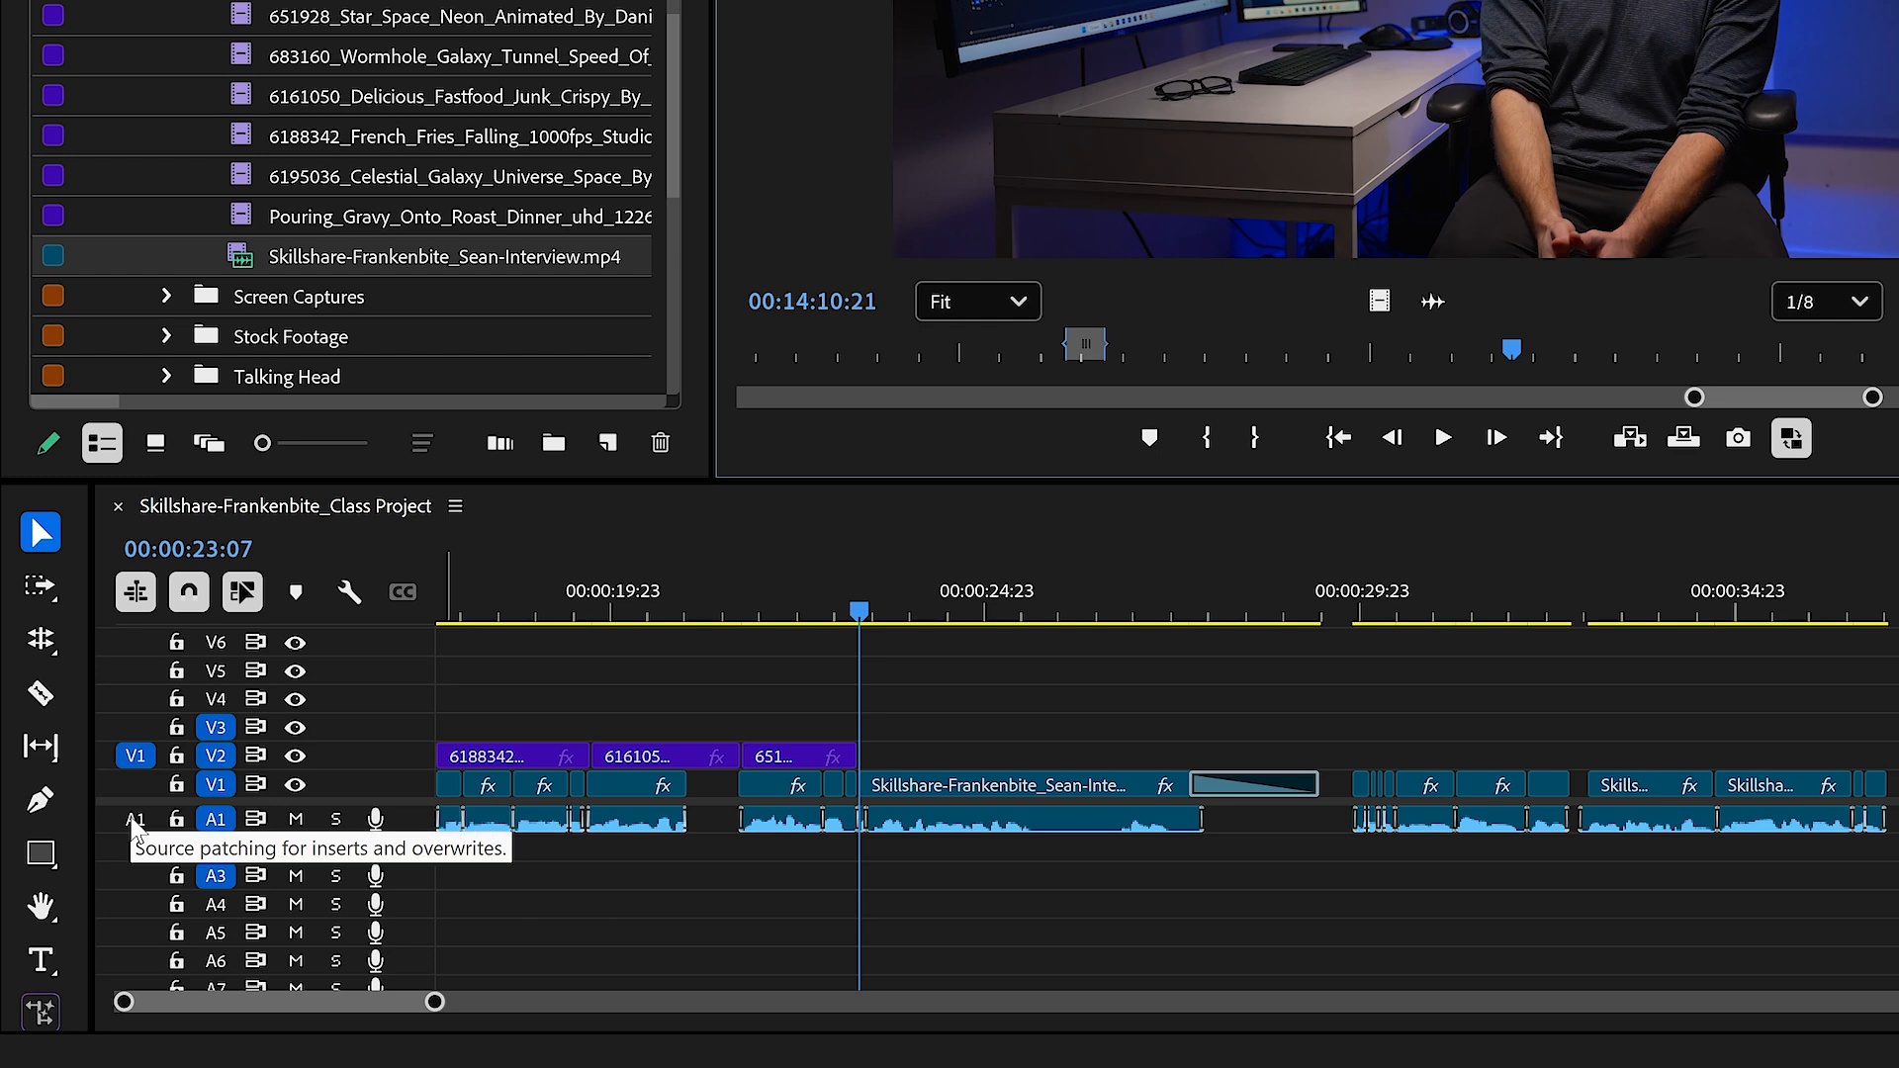
Step: Turn the A1 source patch back on, and try inserting the marked range with video and audio before undoing the insert
{"action": "left_click", "coordinate": [136, 821]}
{"action": "left_click", "coordinate": [1631, 439]}
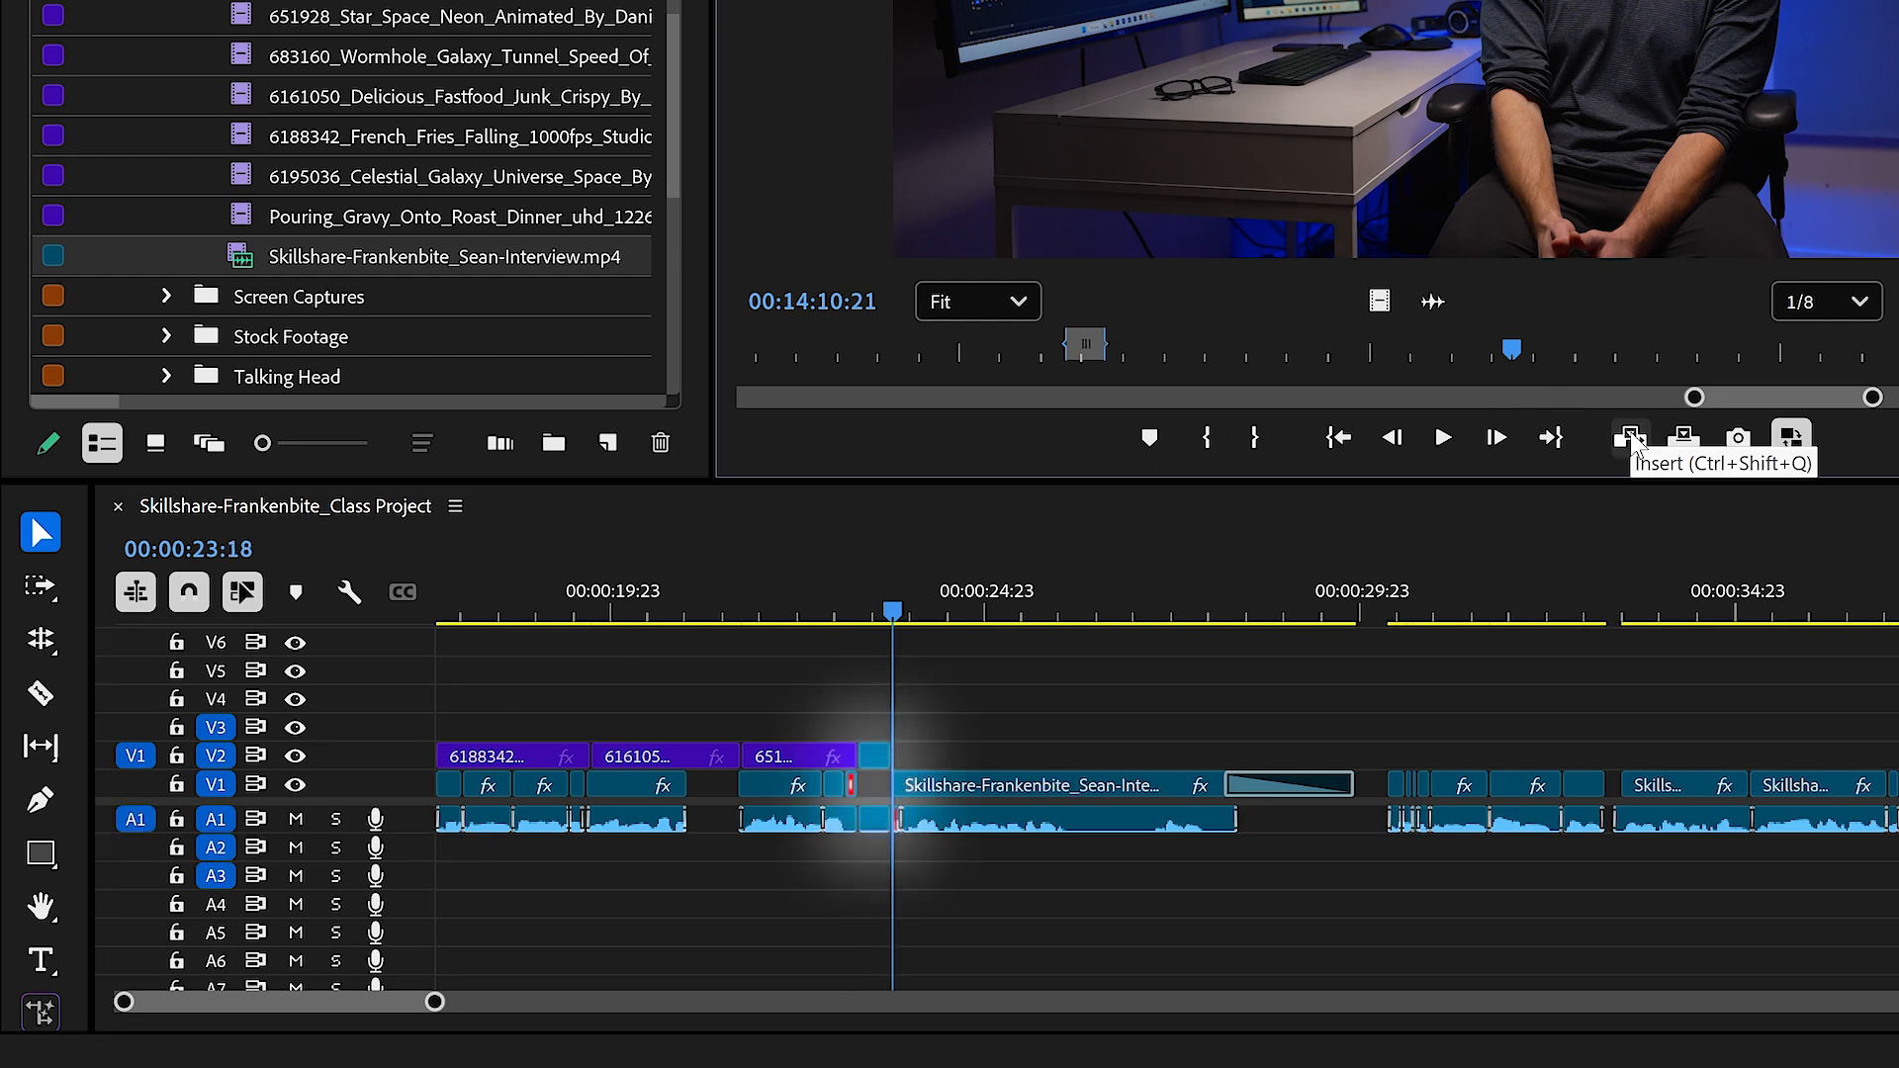
{"action": "key", "text": "ctrl+z"}
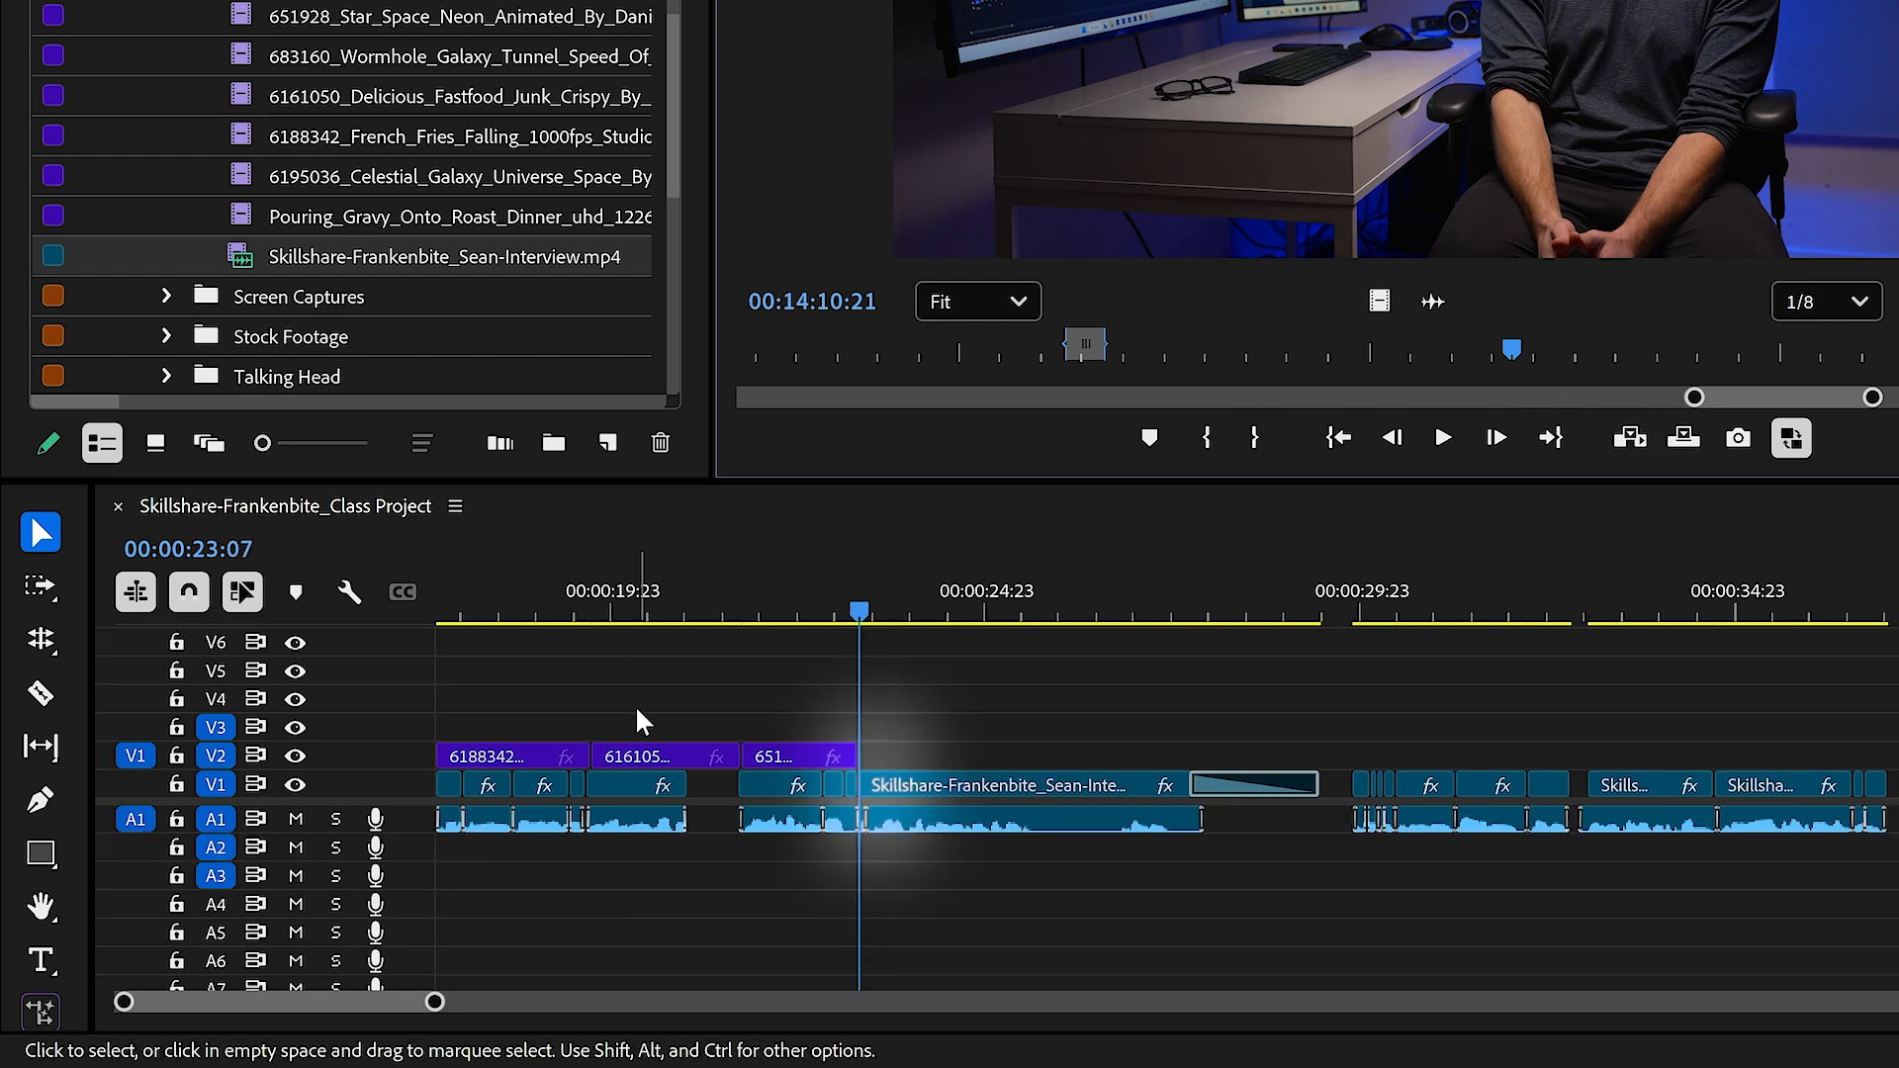
Step: Turn off the V1 source patch and insert only the audio of the marked interview range at 00:00:23:07
{"action": "left_click", "coordinate": [135, 758]}
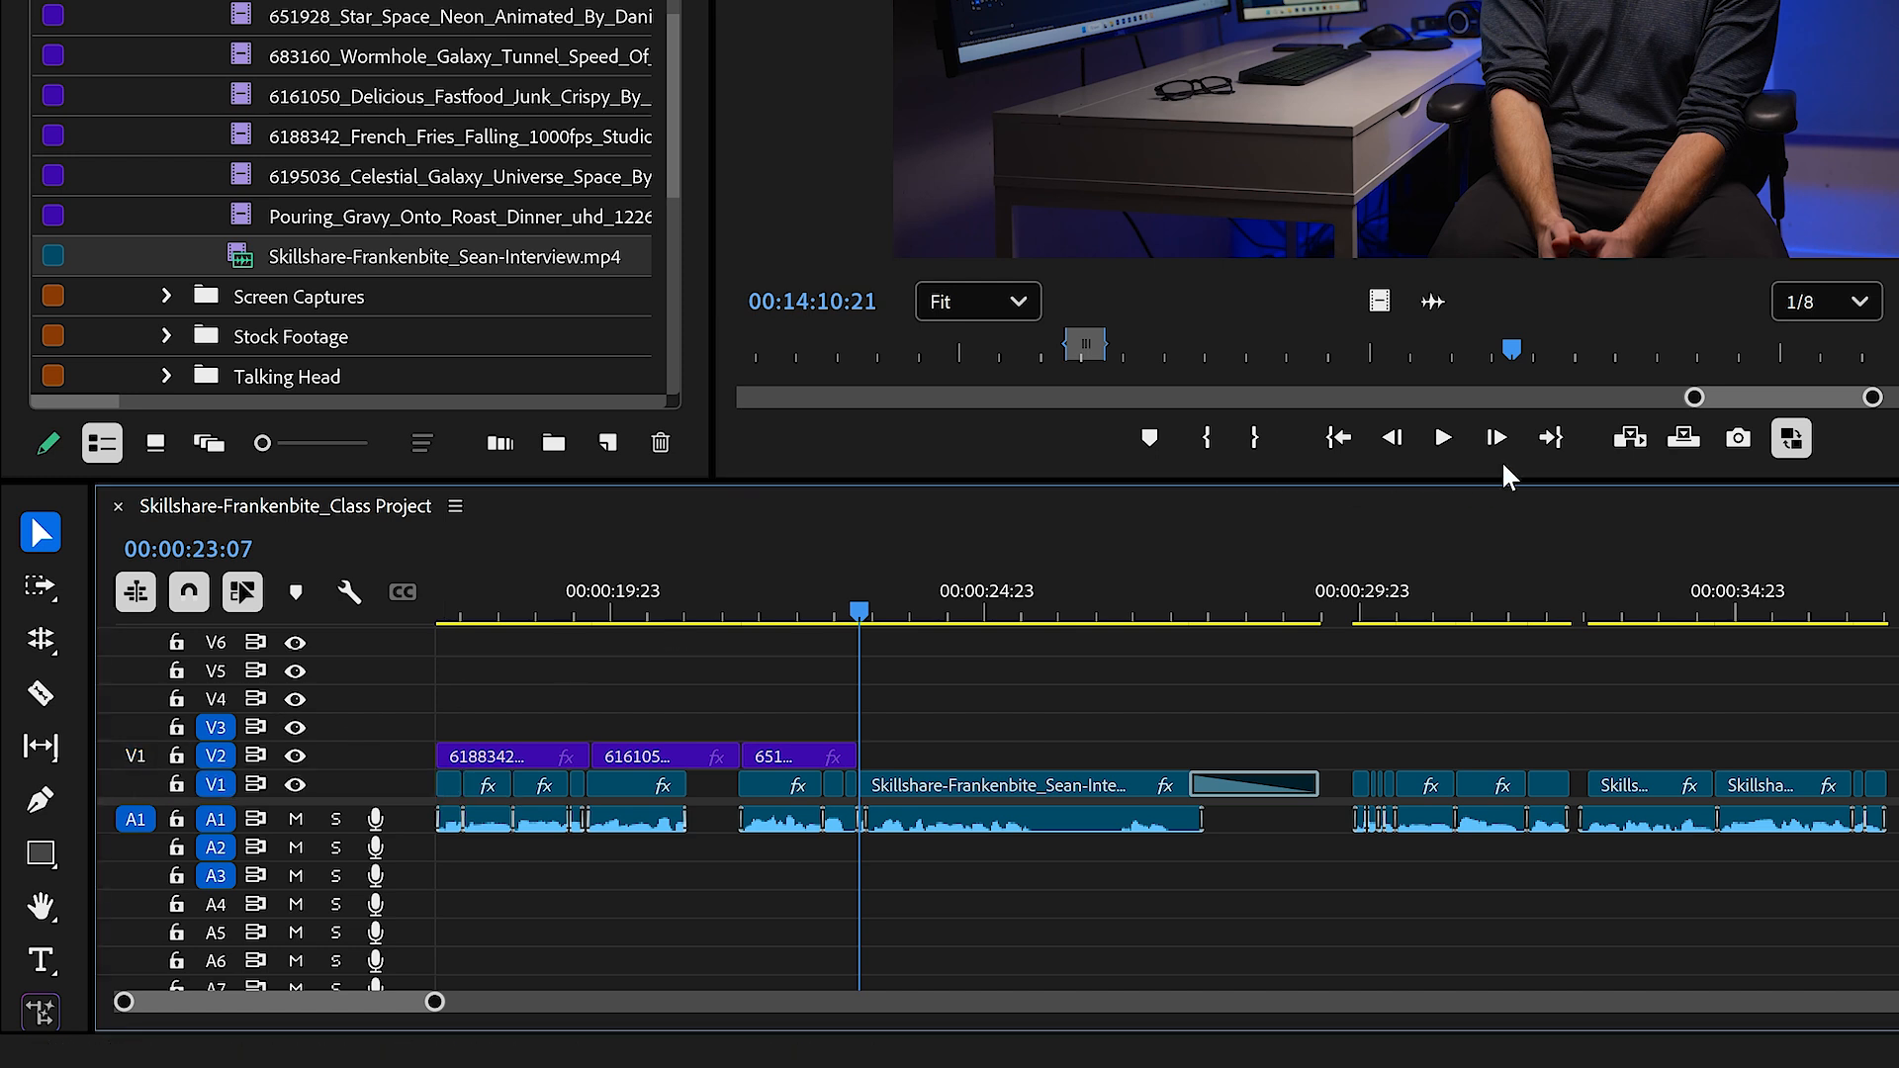
{"action": "left_click", "coordinate": [1631, 439]}
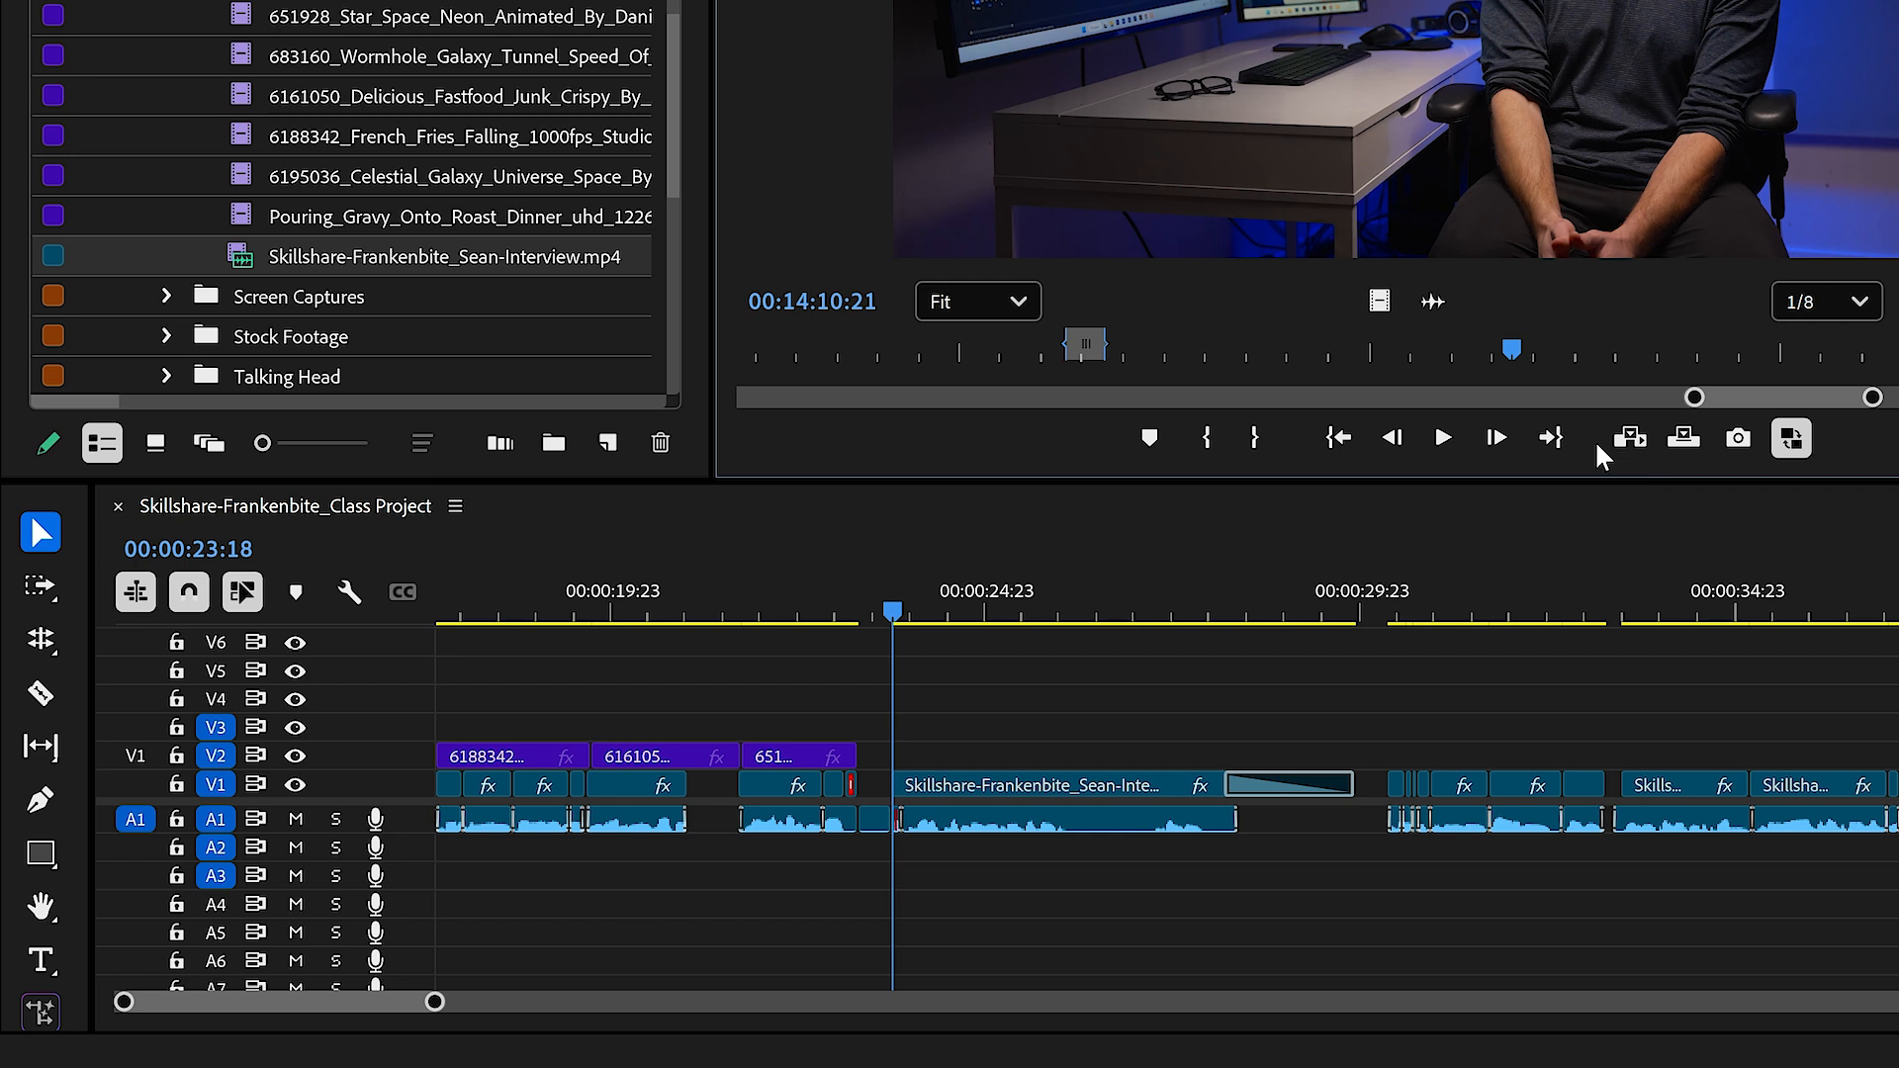
Step: Undo the audio-only insert and turn off the A1 source patch
{"action": "key", "text": "q"}
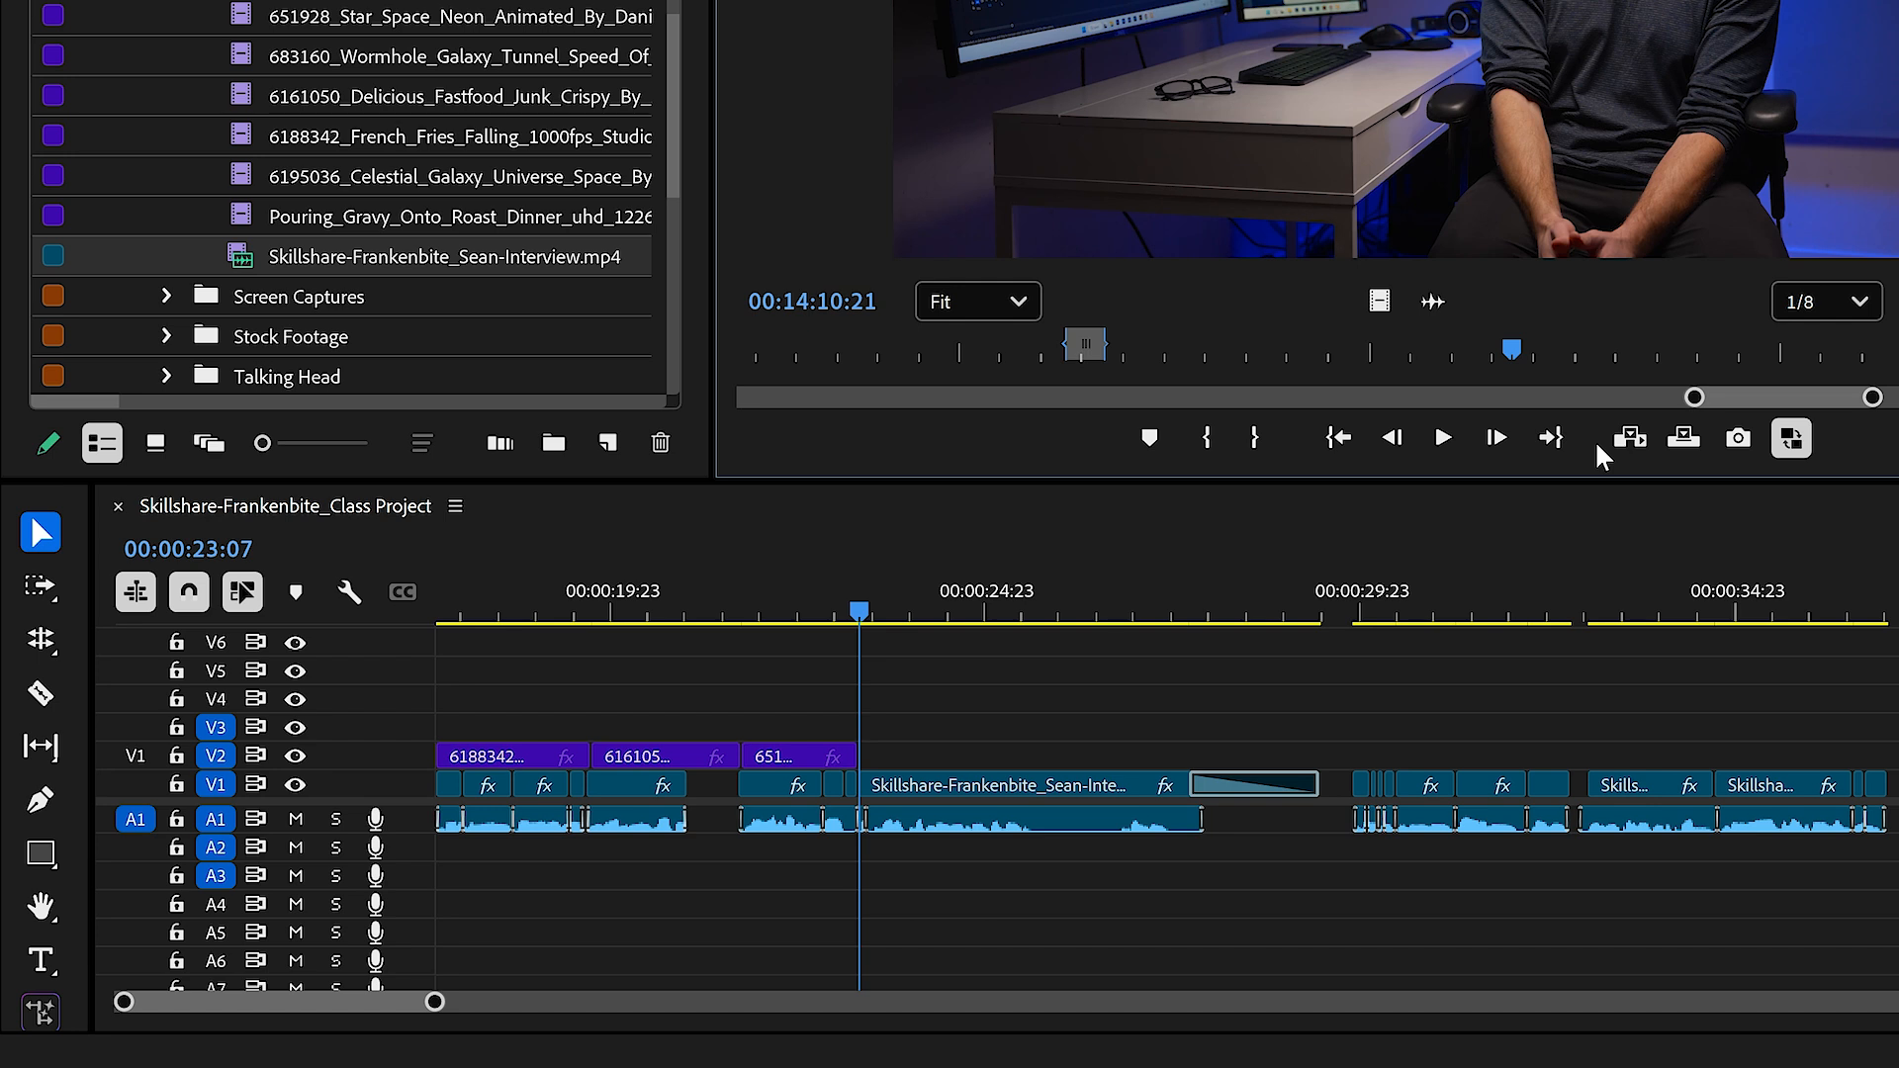
{"action": "left_click", "coordinate": [136, 819]}
Step: Try adding the marked interview range to the timeline, by insert and by direct placement, with both source patches off
{"action": "left_click", "coordinate": [1634, 442]}
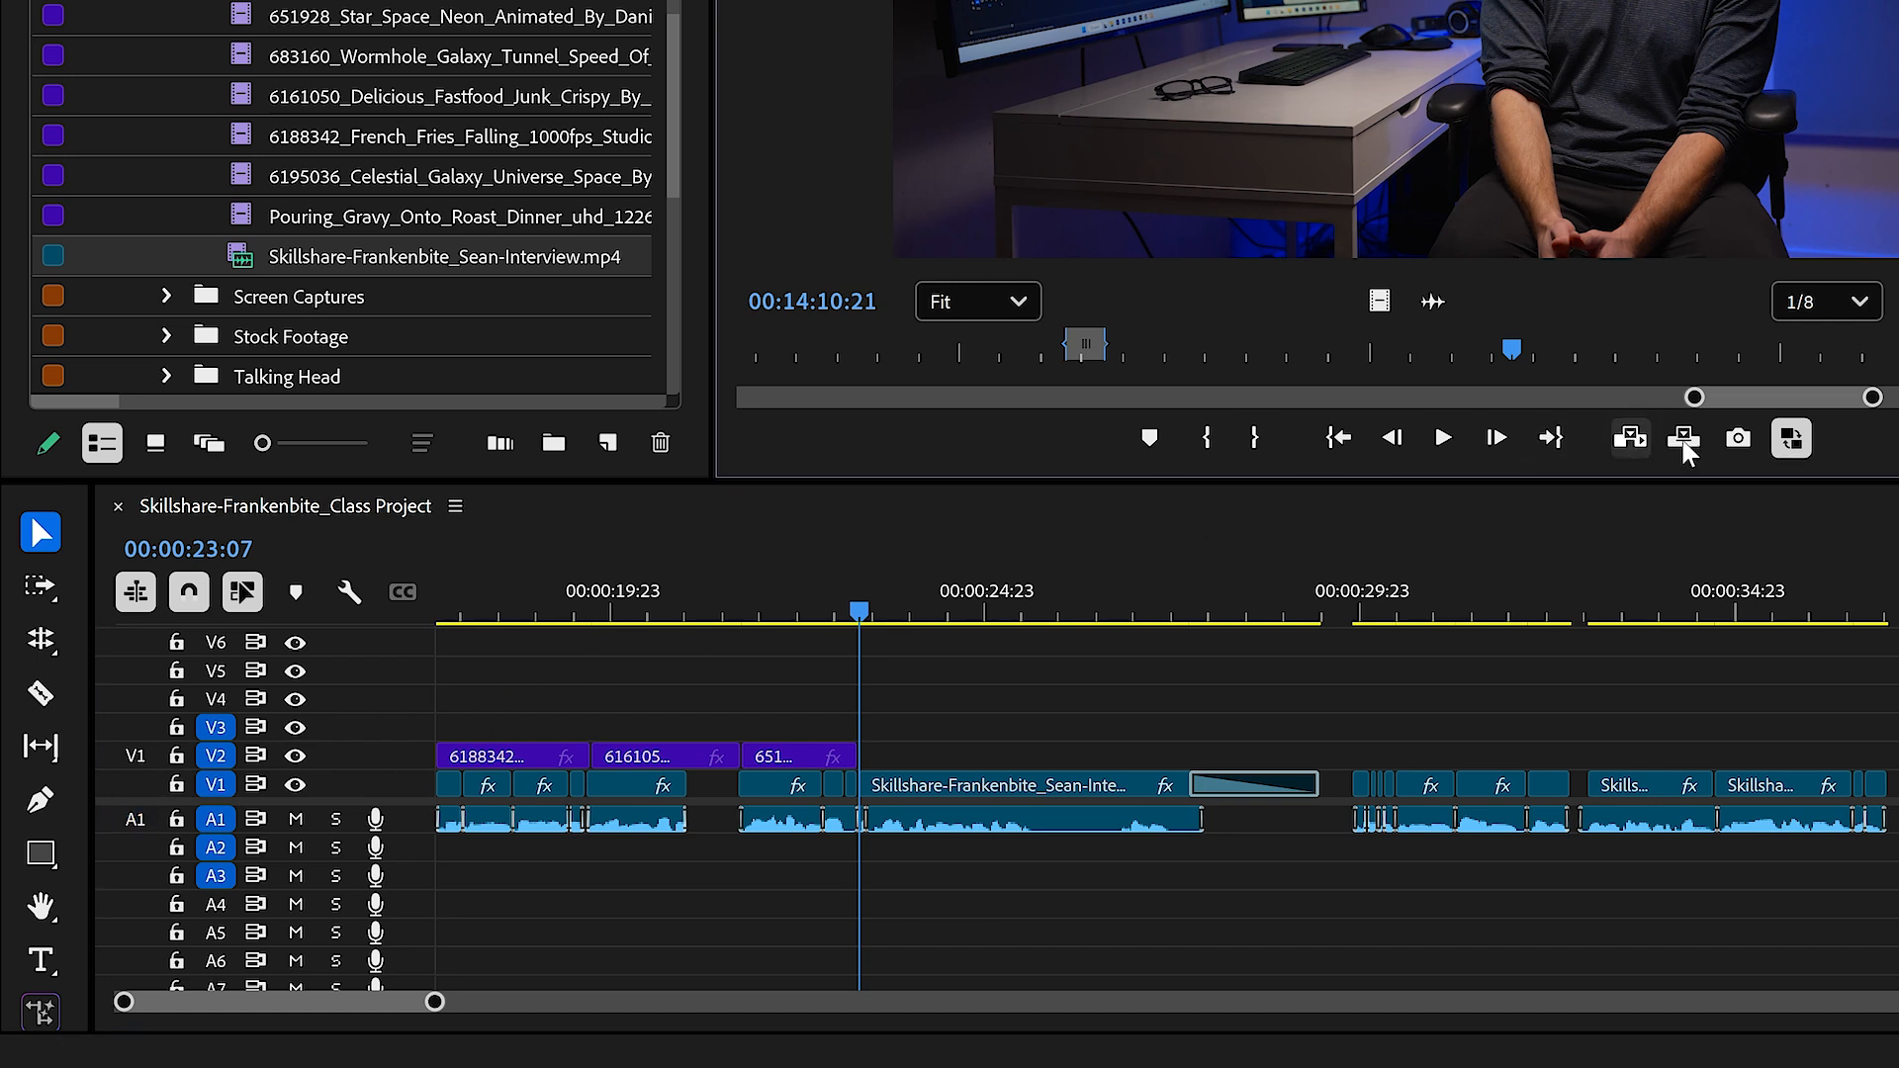
{"action": "left_click_drag", "start_coordinate": [1271, 64], "coordinate": [1138, 752]}
{"action": "left_click_drag", "start_coordinate": [1379, 156], "coordinate": [1322, 839]}
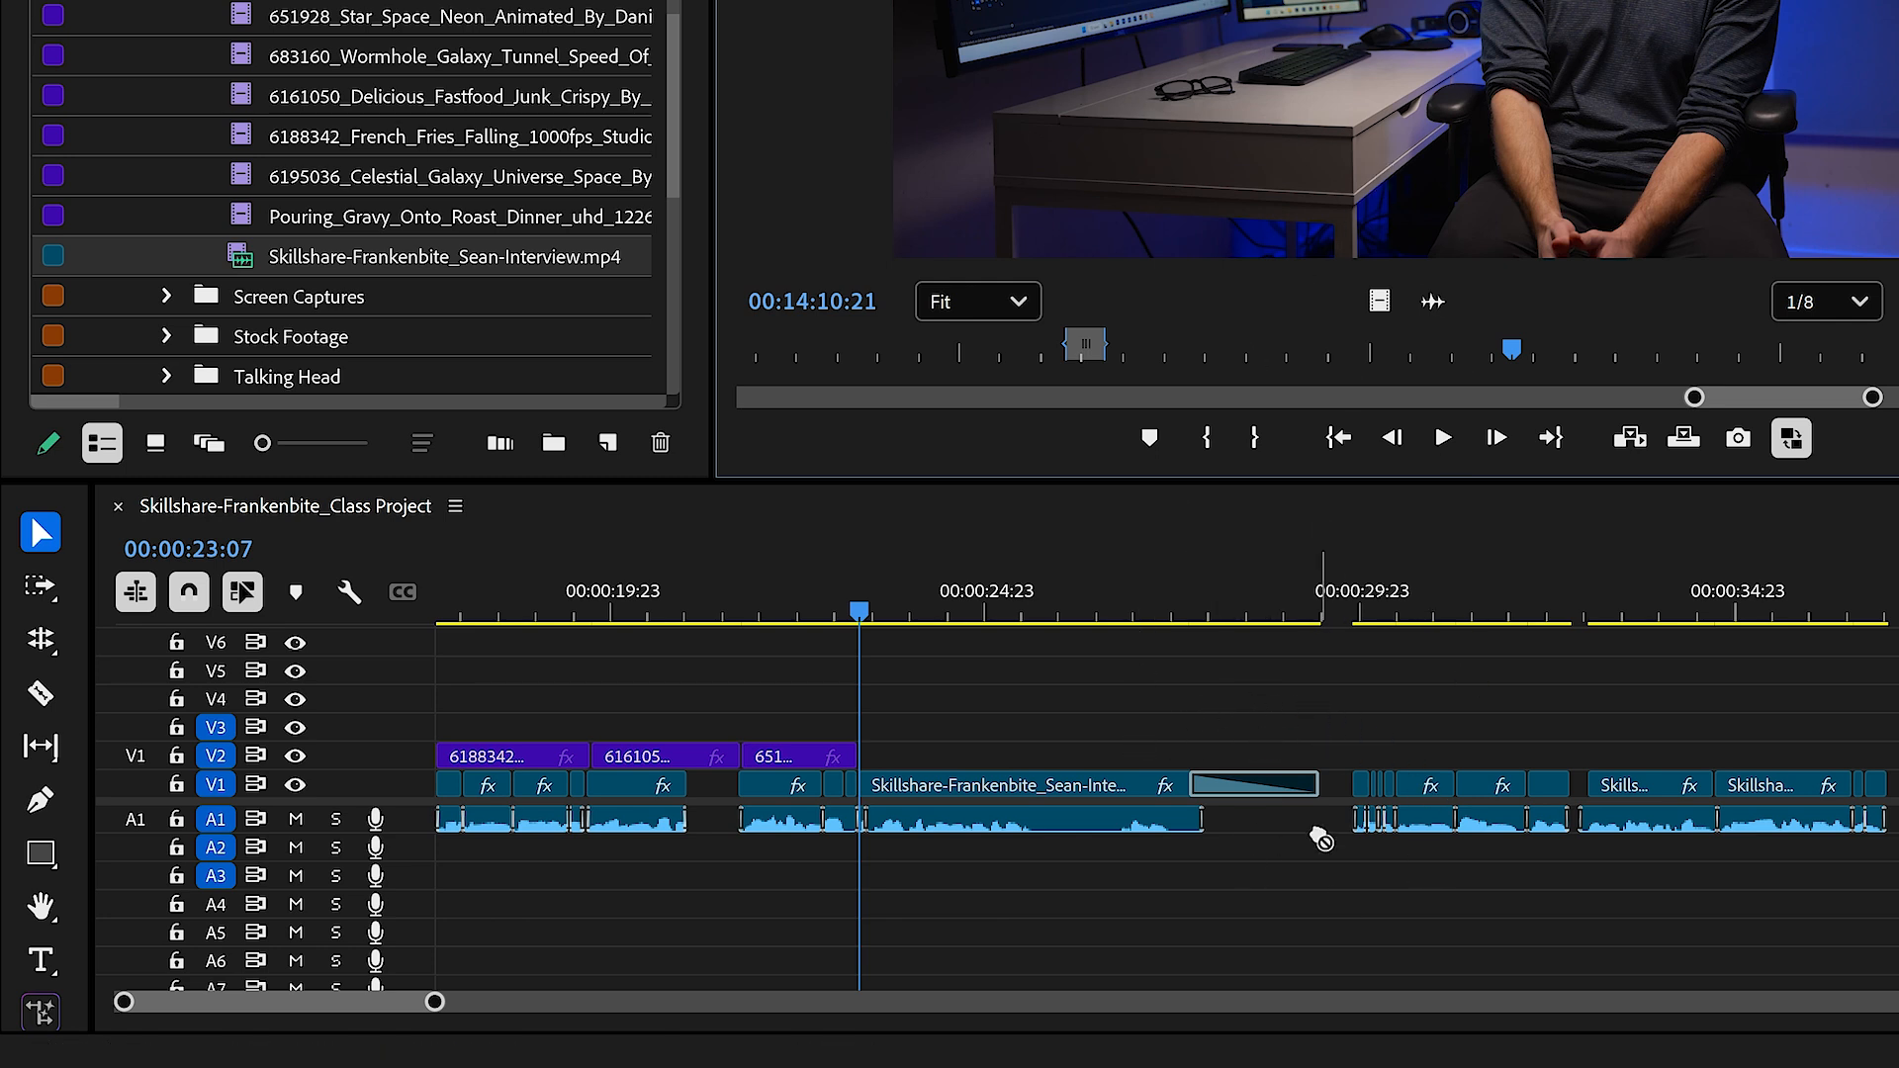
{"action": "left_click_drag", "start_coordinate": [1432, 299], "coordinate": [1234, 914]}
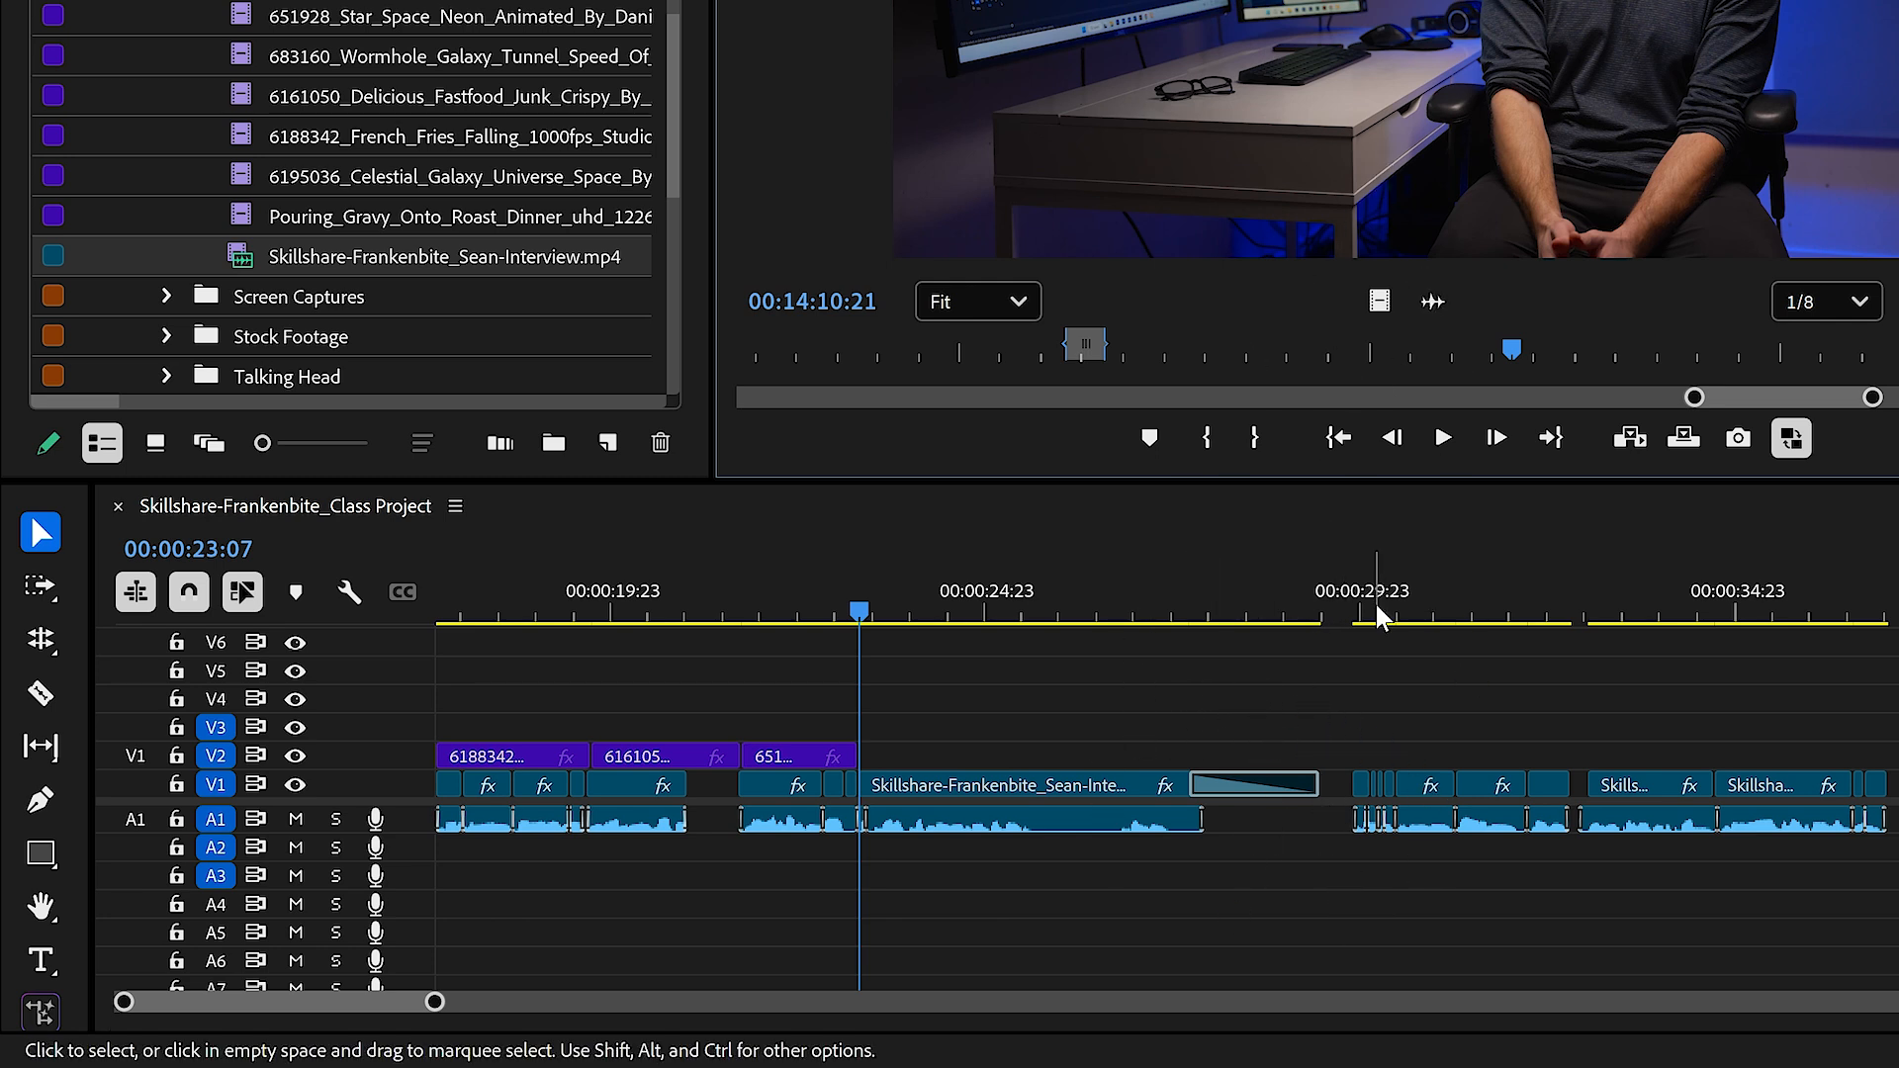
{"action": "left_click_drag", "start_coordinate": [1389, 281], "coordinate": [1873, 733]}
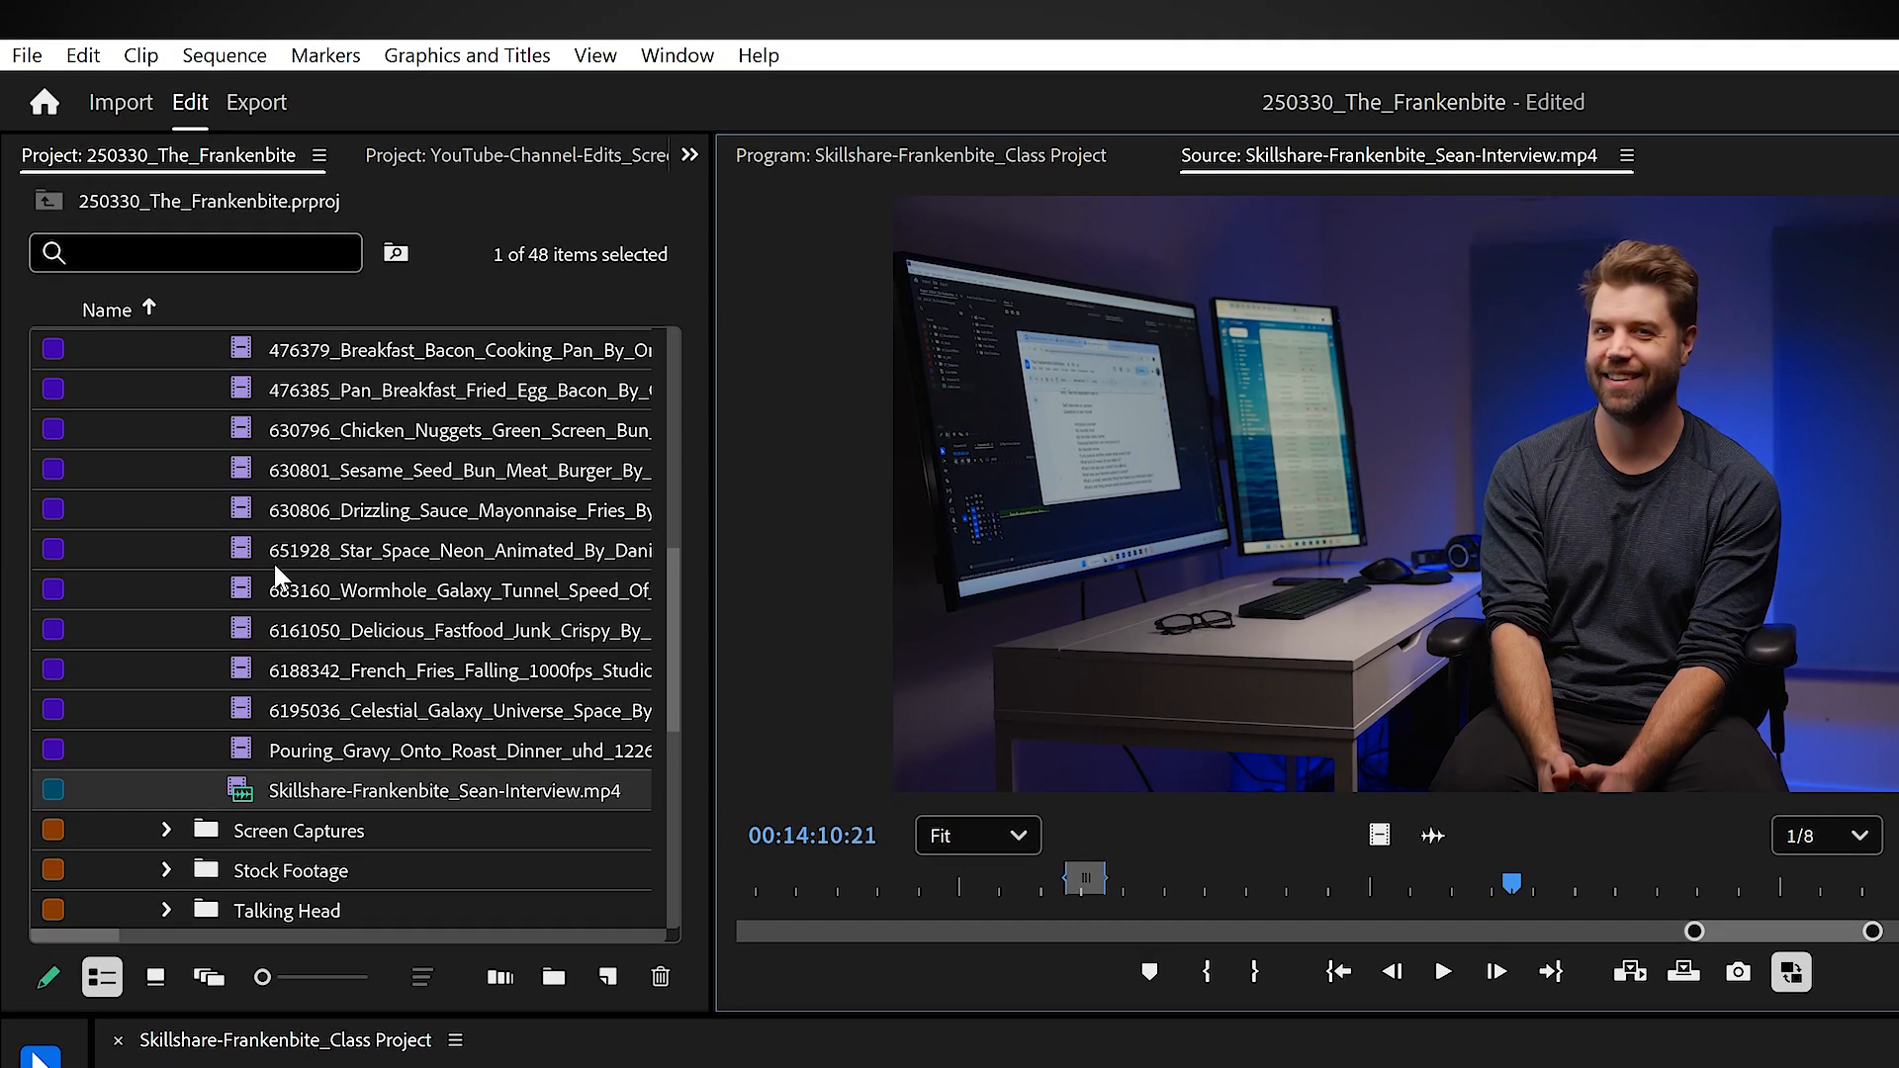
Step: Load the 630806_Drizzling_Sauce_Mayonnaise_Fries clip in the source monitor and scrub it to 00:00:02:17
{"action": "left_click", "coordinate": [245, 508]}
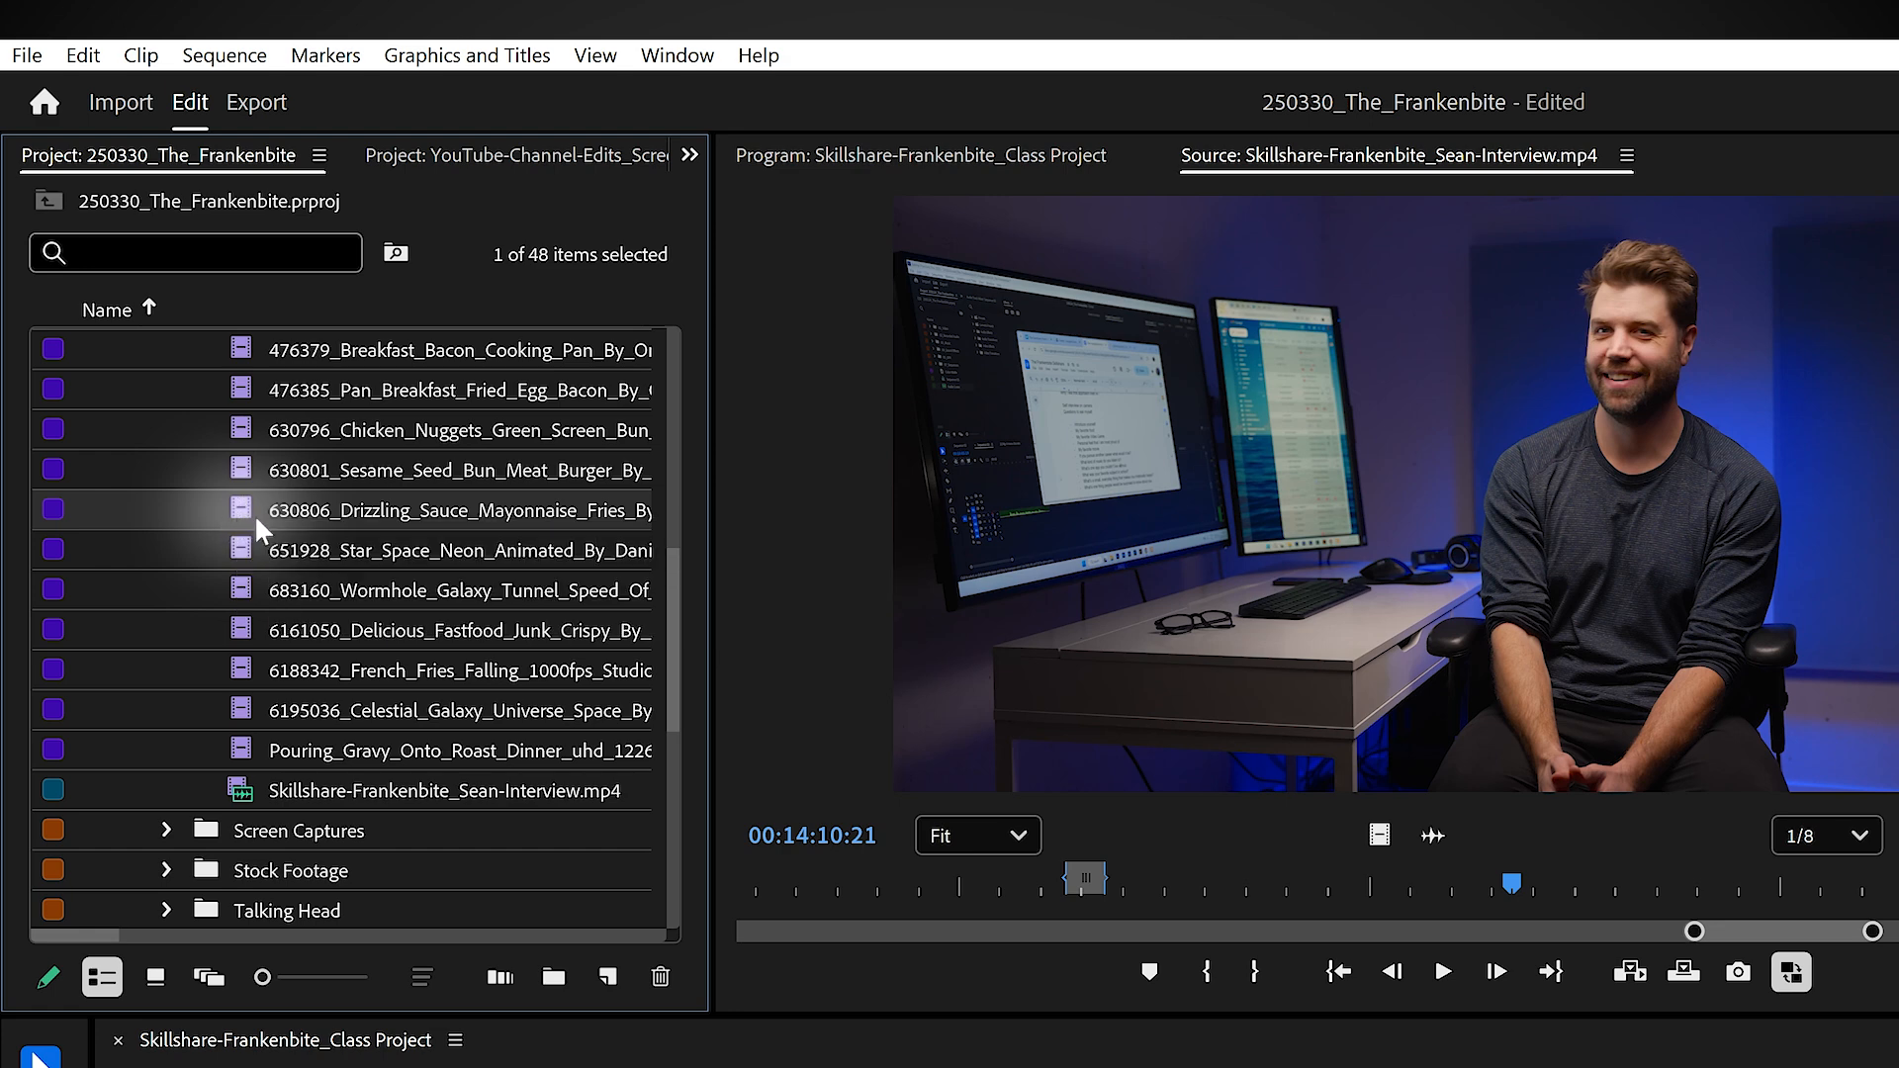
{"action": "double_click", "coordinate": [244, 504]}
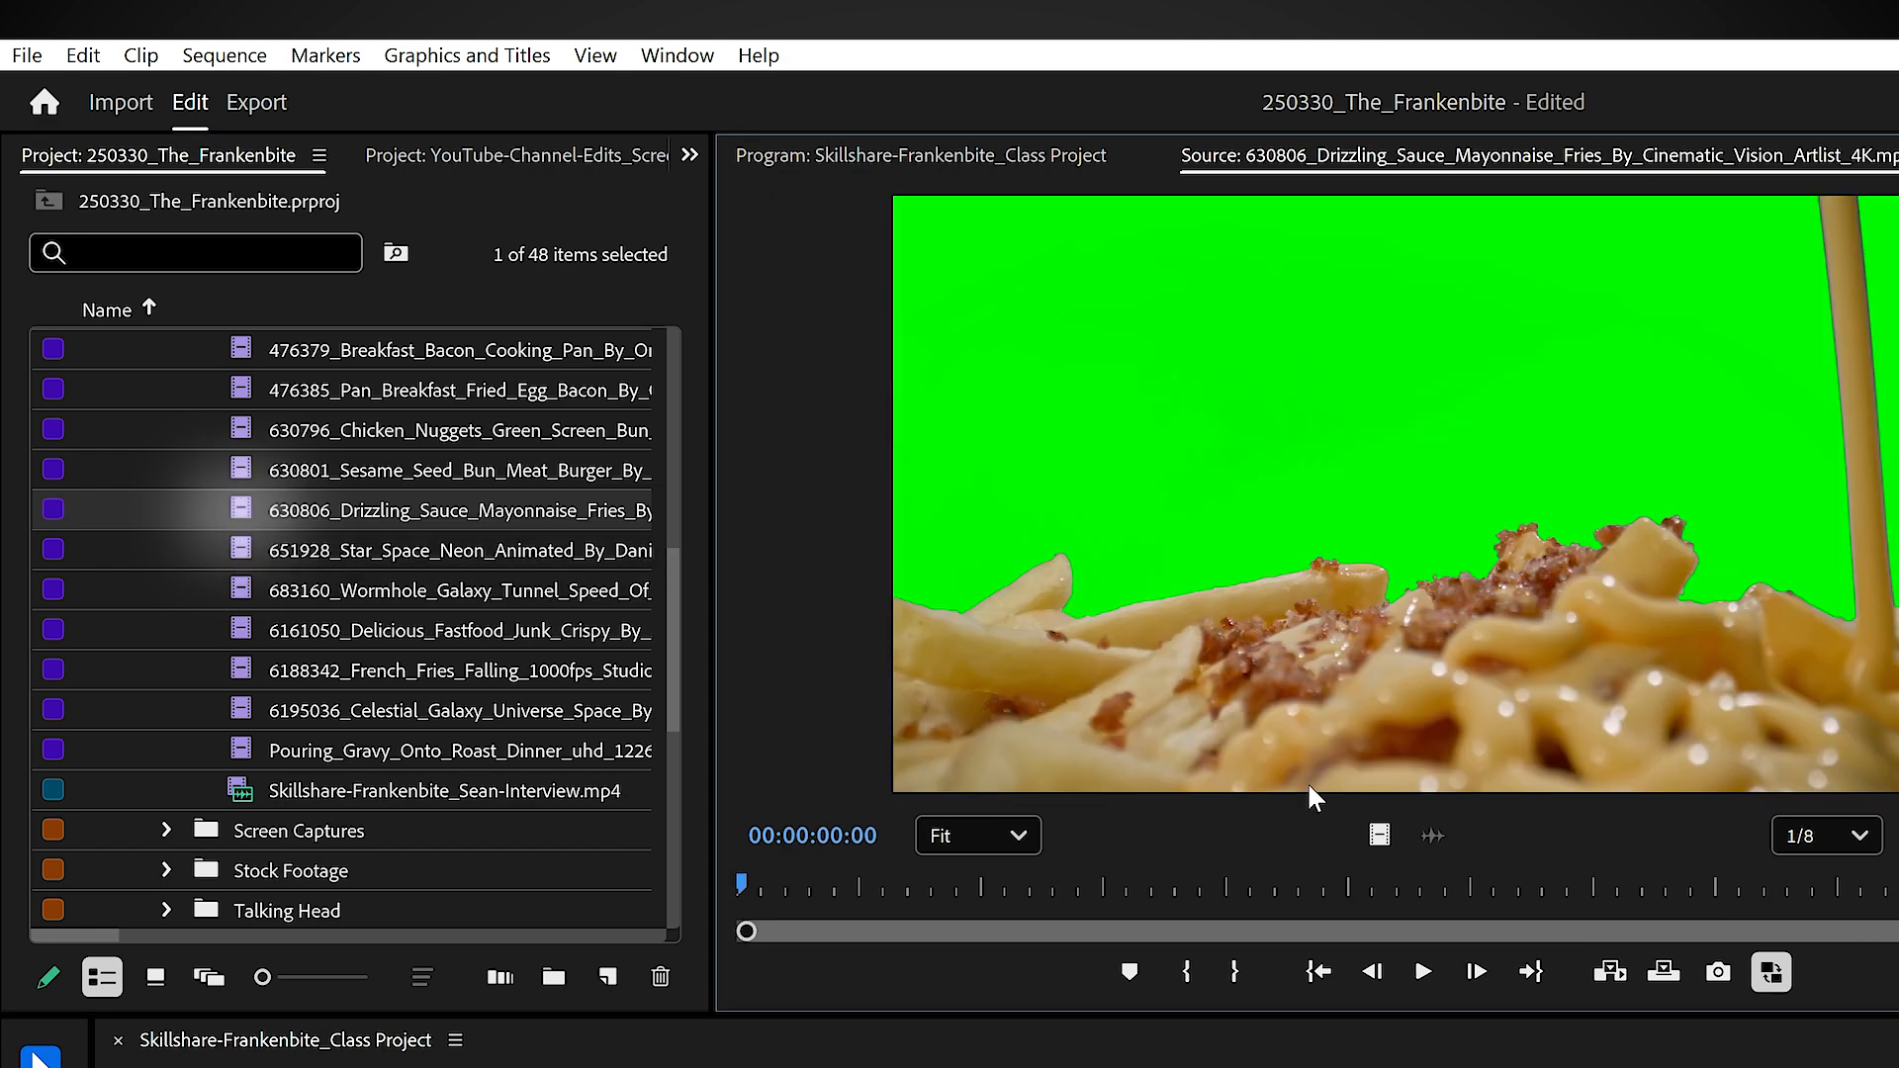
{"action": "left_click_drag", "start_coordinate": [1308, 886], "coordinate": [1064, 885]}
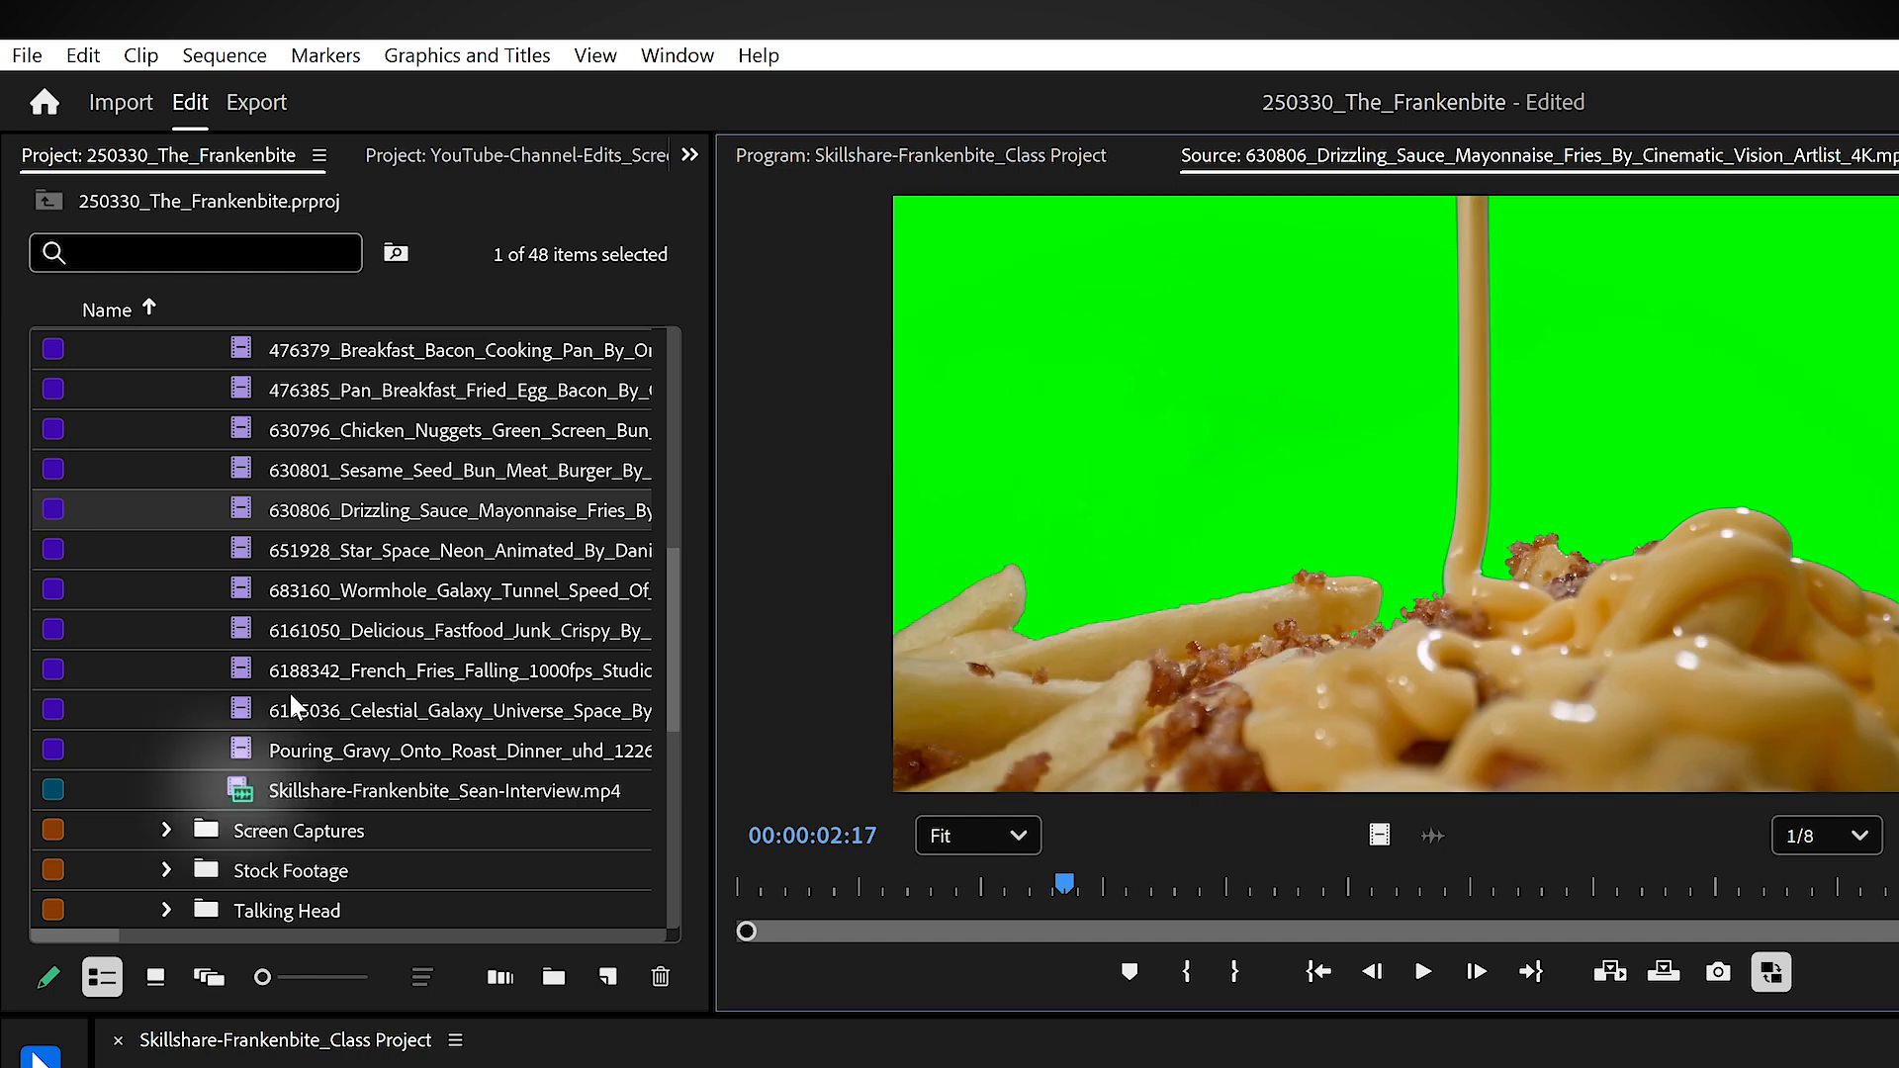
Step: Load the interview clip back into the source monitor and scrub it to 00:14:08:10
{"action": "left_click", "coordinate": [307, 792]}
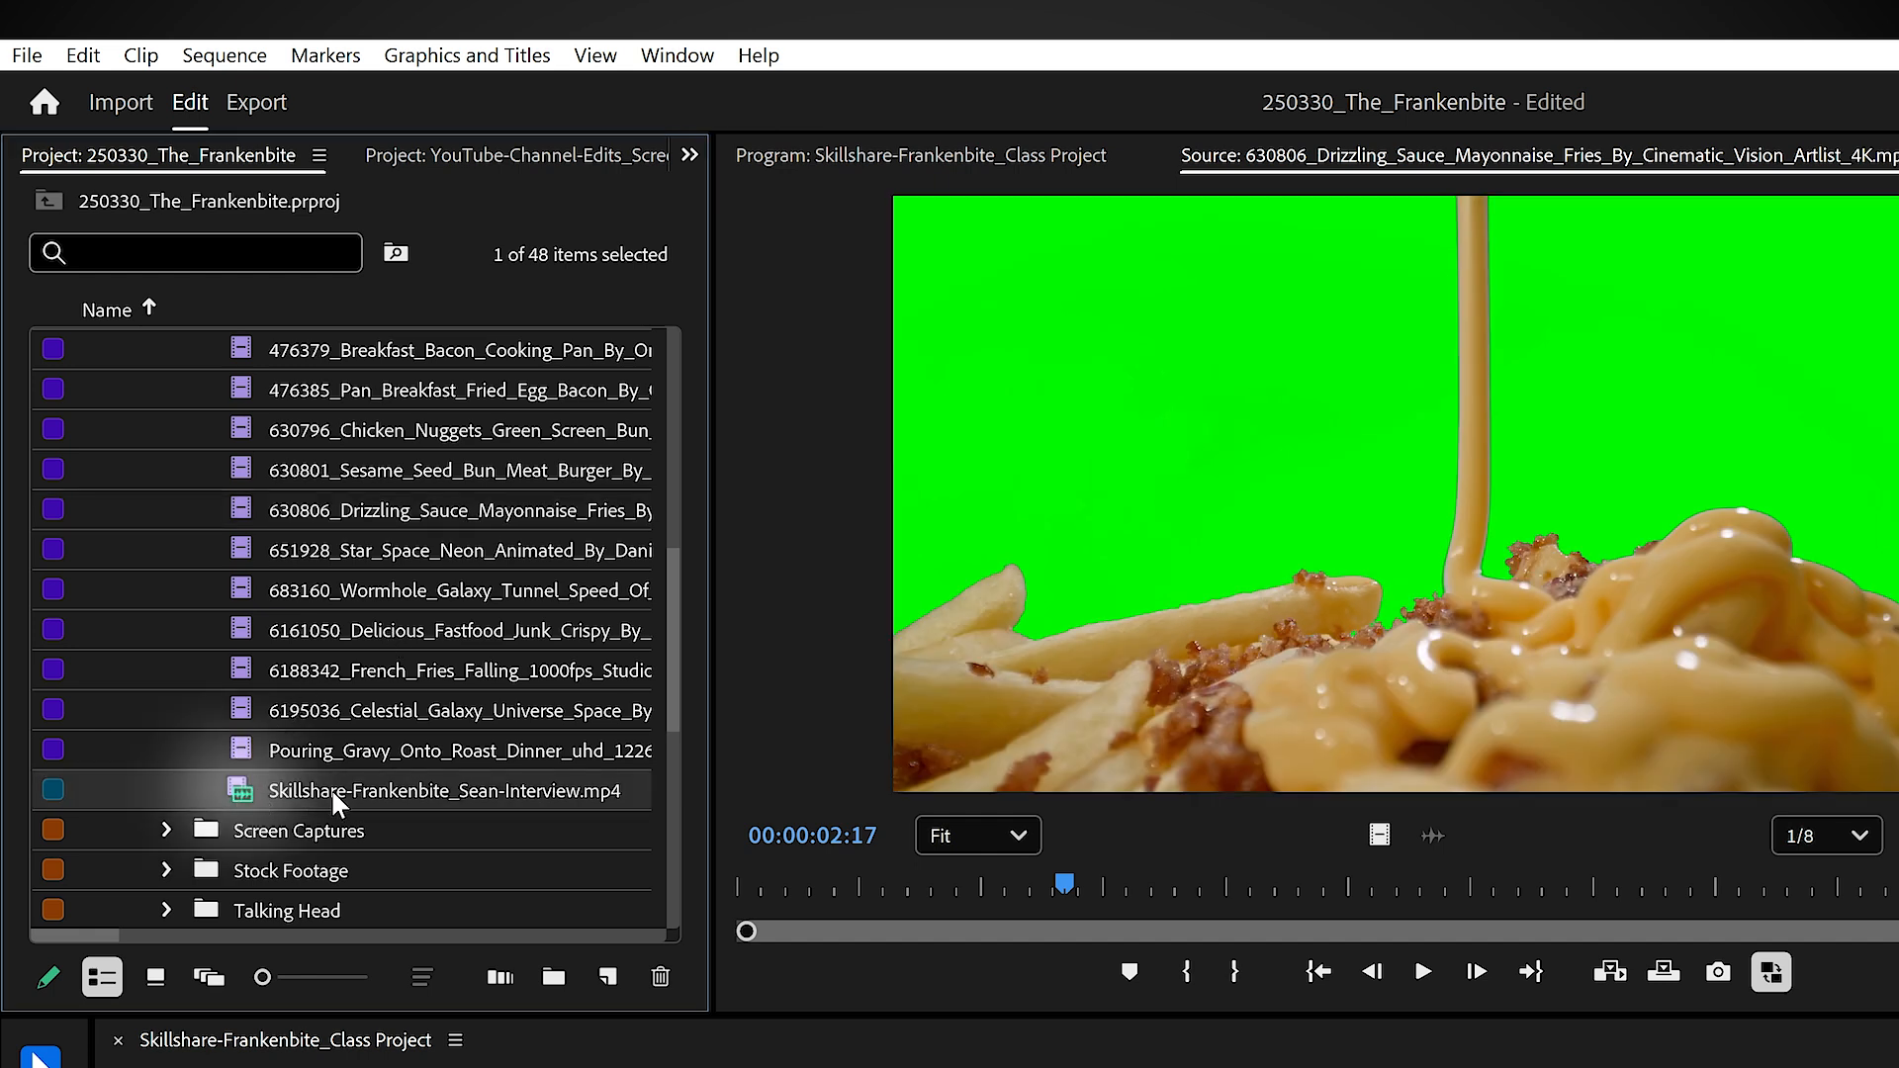
{"action": "double_click", "coordinate": [249, 787]}
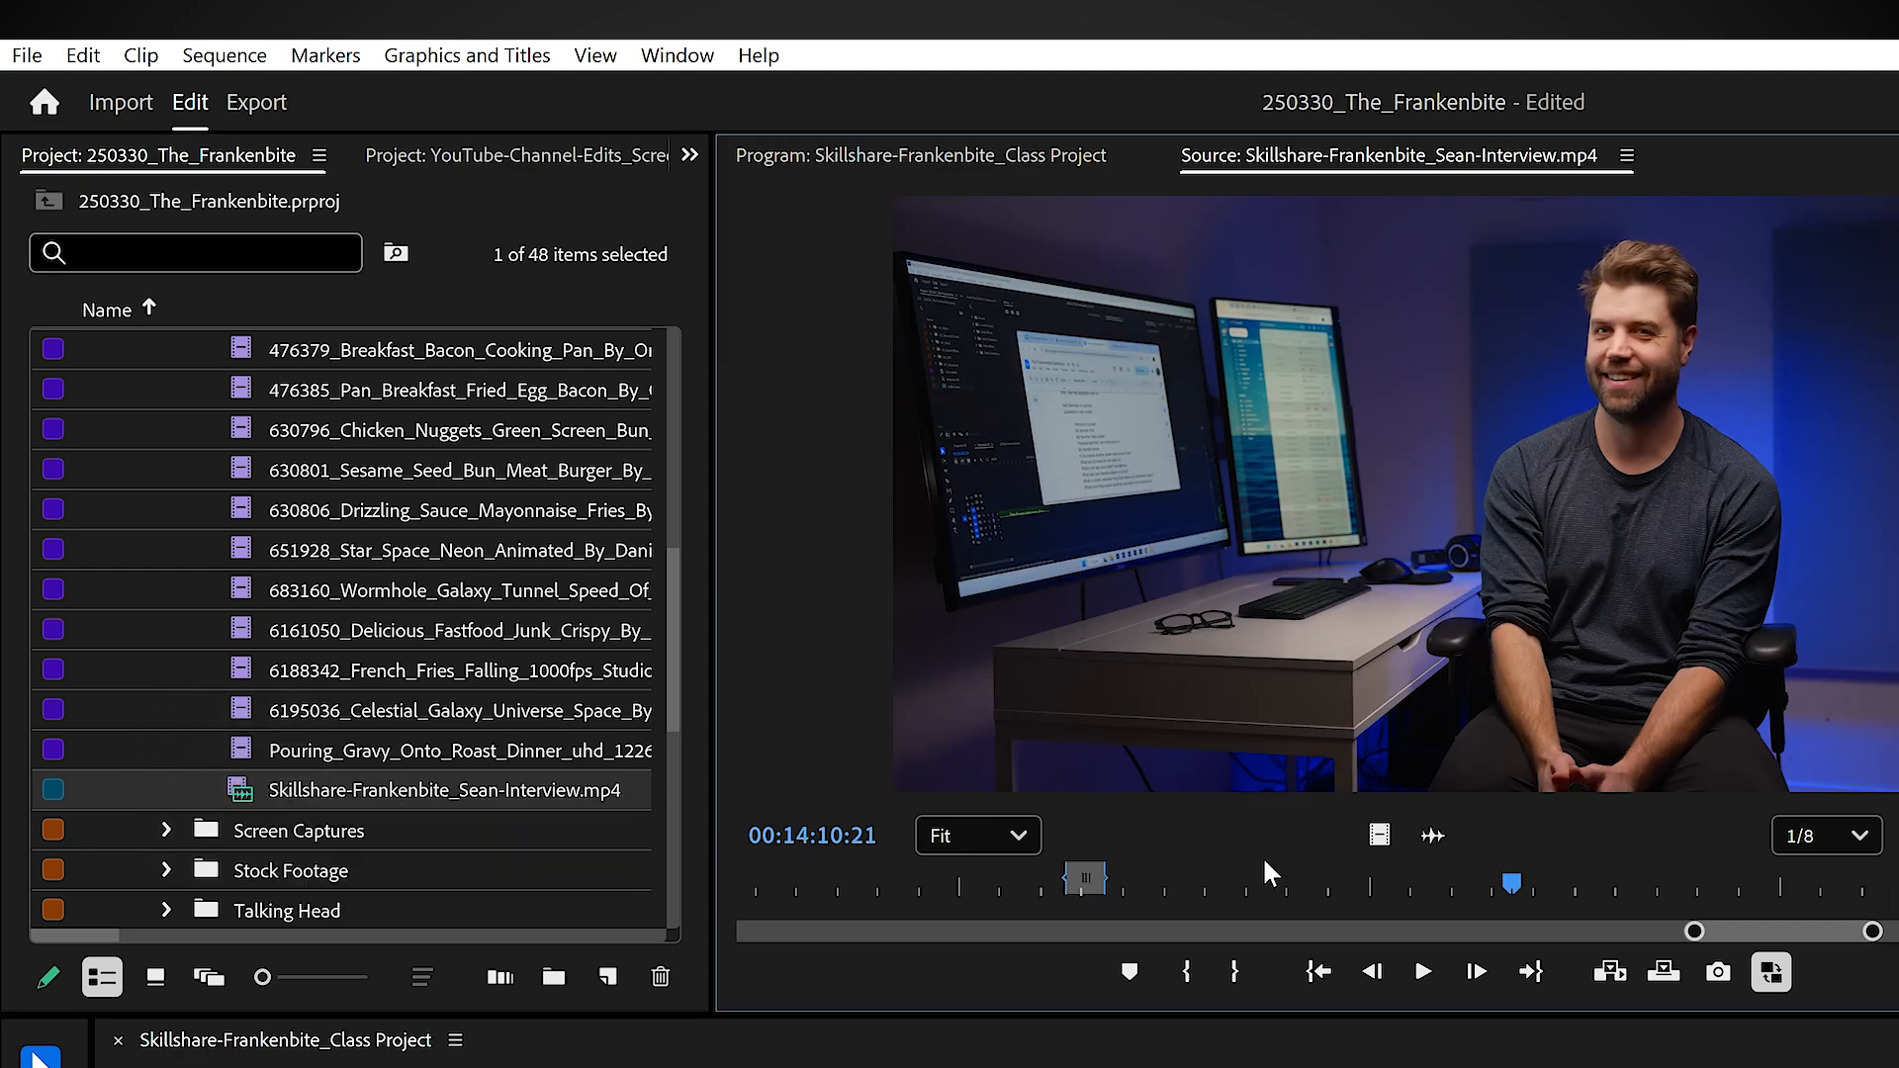
{"action": "left_click_drag", "start_coordinate": [1413, 886], "coordinate": [1314, 887]}
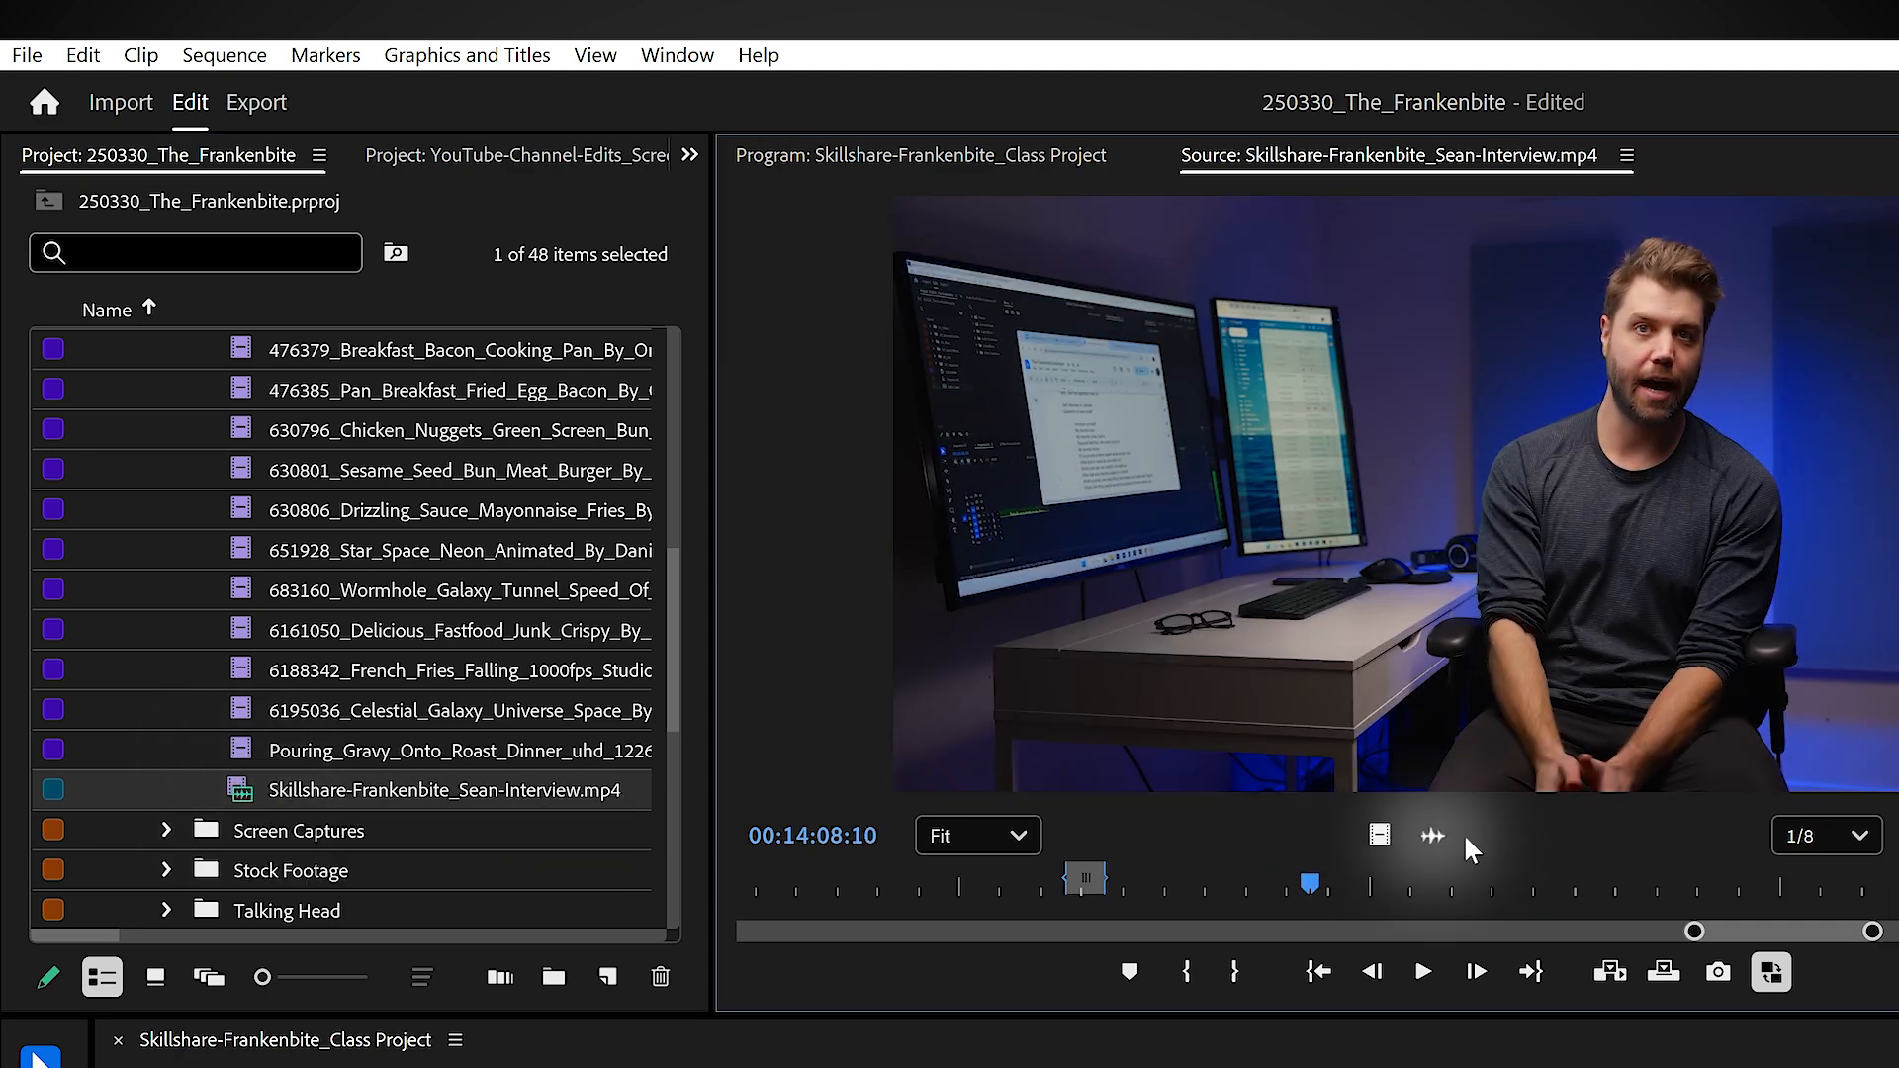
Step: View the interview clip's audio waveform, scrub to 00:14:15:17, and switch the source monitor back to the video picture
{"action": "left_click", "coordinate": [1433, 836]}
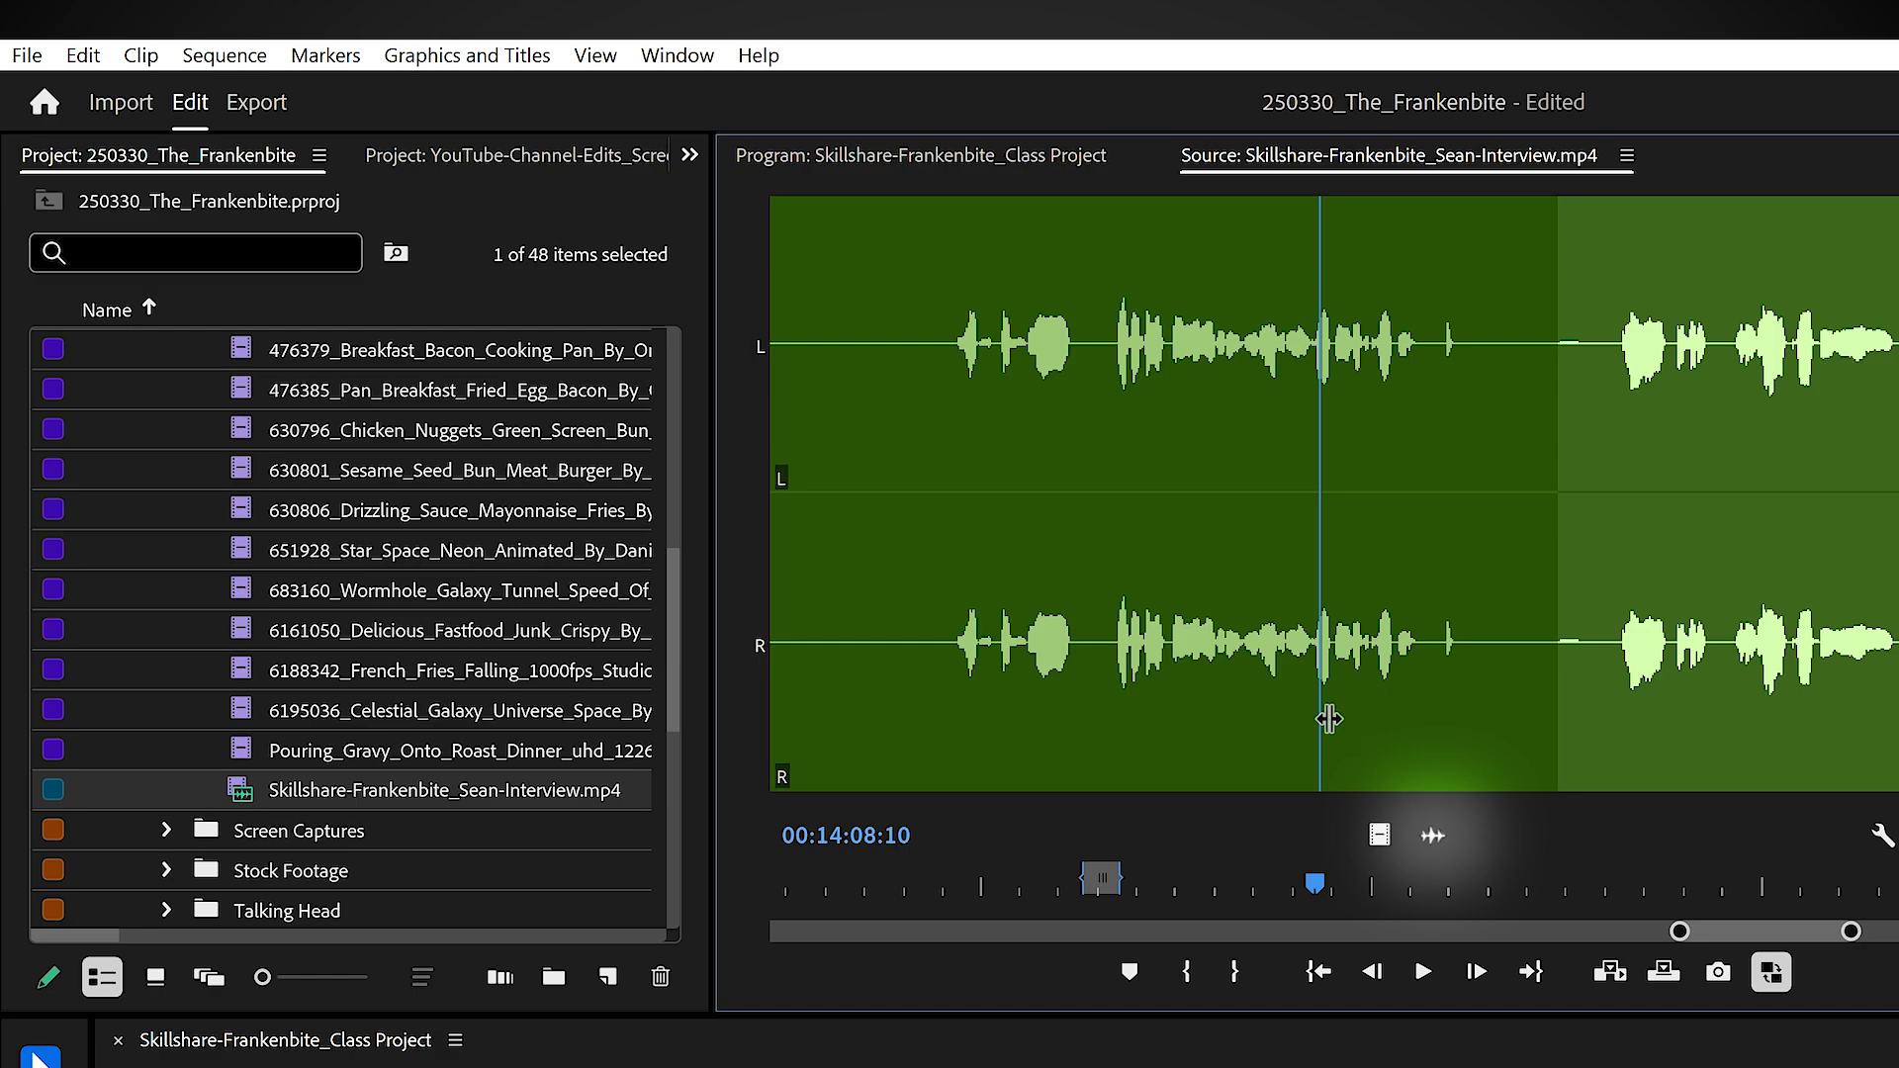
{"action": "left_click_drag", "start_coordinate": [1330, 719], "coordinate": [1083, 697]}
{"action": "left_click_drag", "start_coordinate": [1543, 228], "coordinate": [1573, 752]}
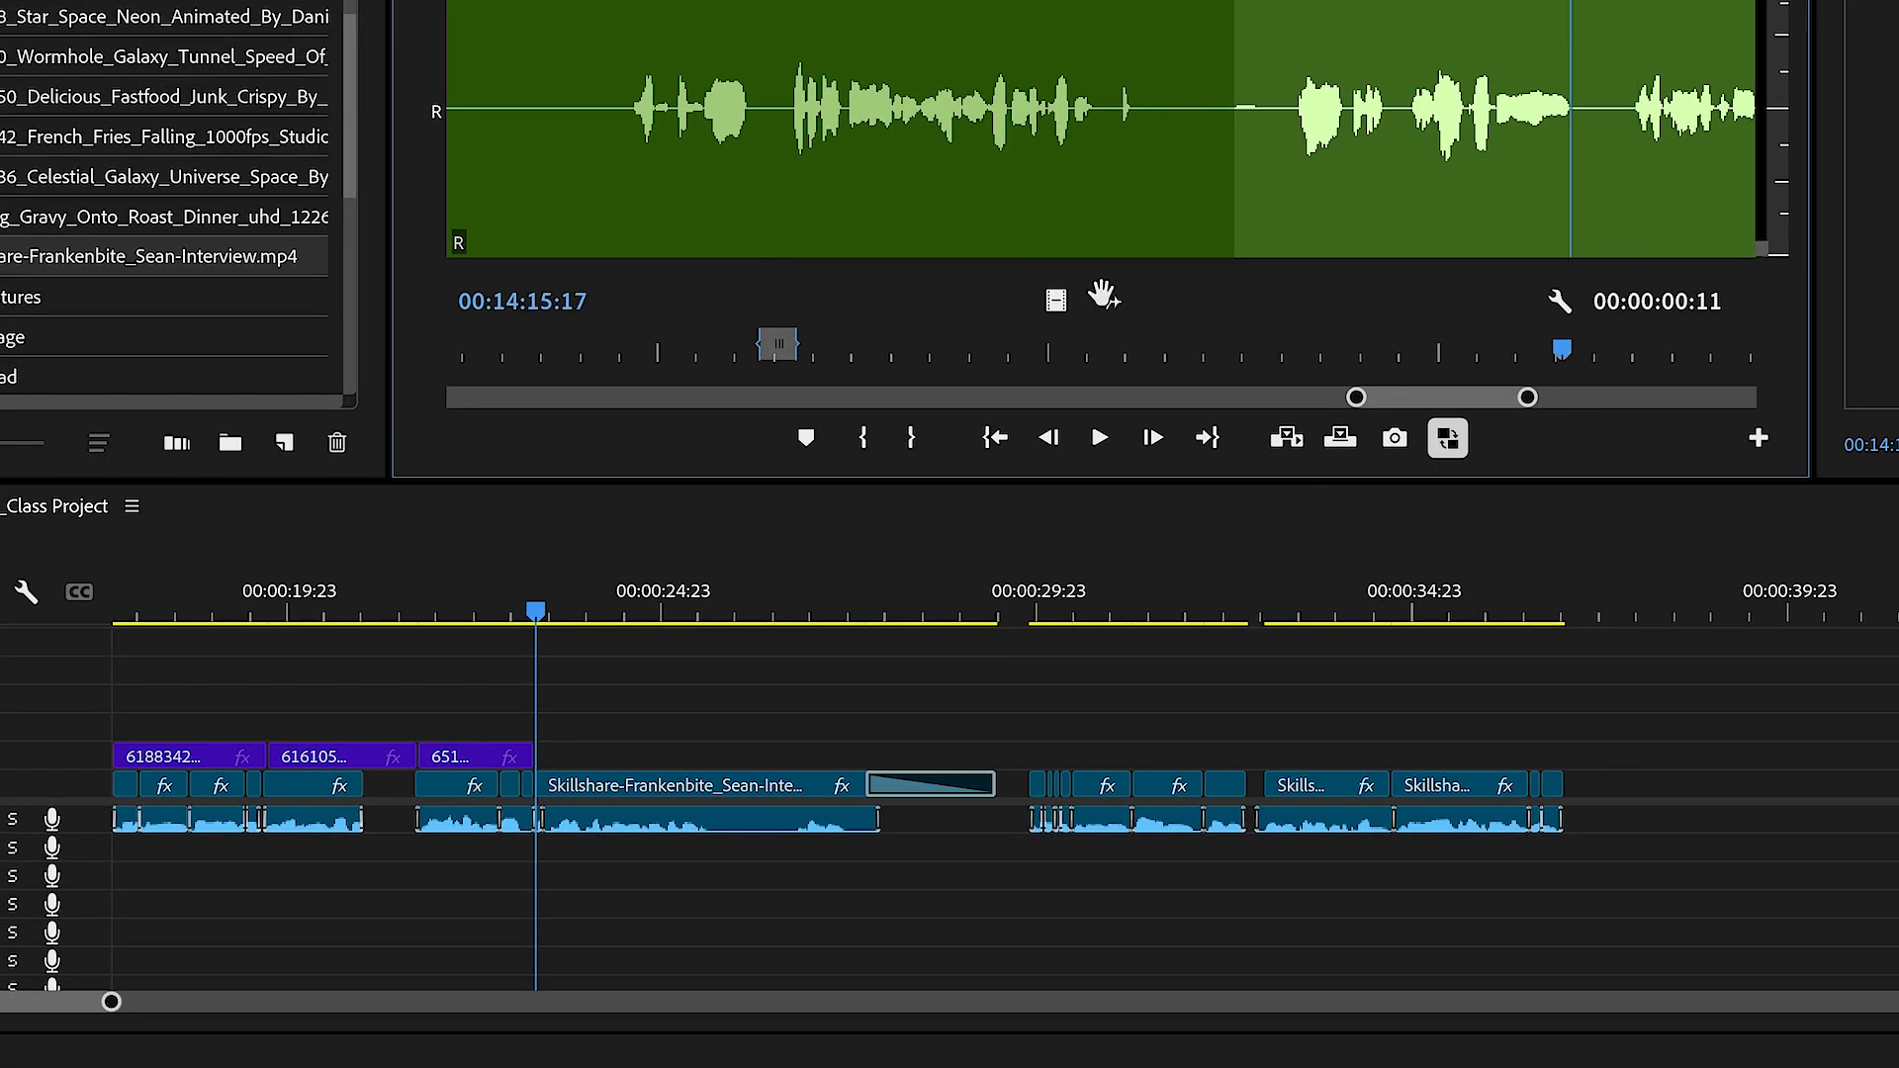
{"action": "left_click_drag", "start_coordinate": [1103, 293], "coordinate": [1058, 131]}
{"action": "left_click", "coordinate": [1057, 301]}
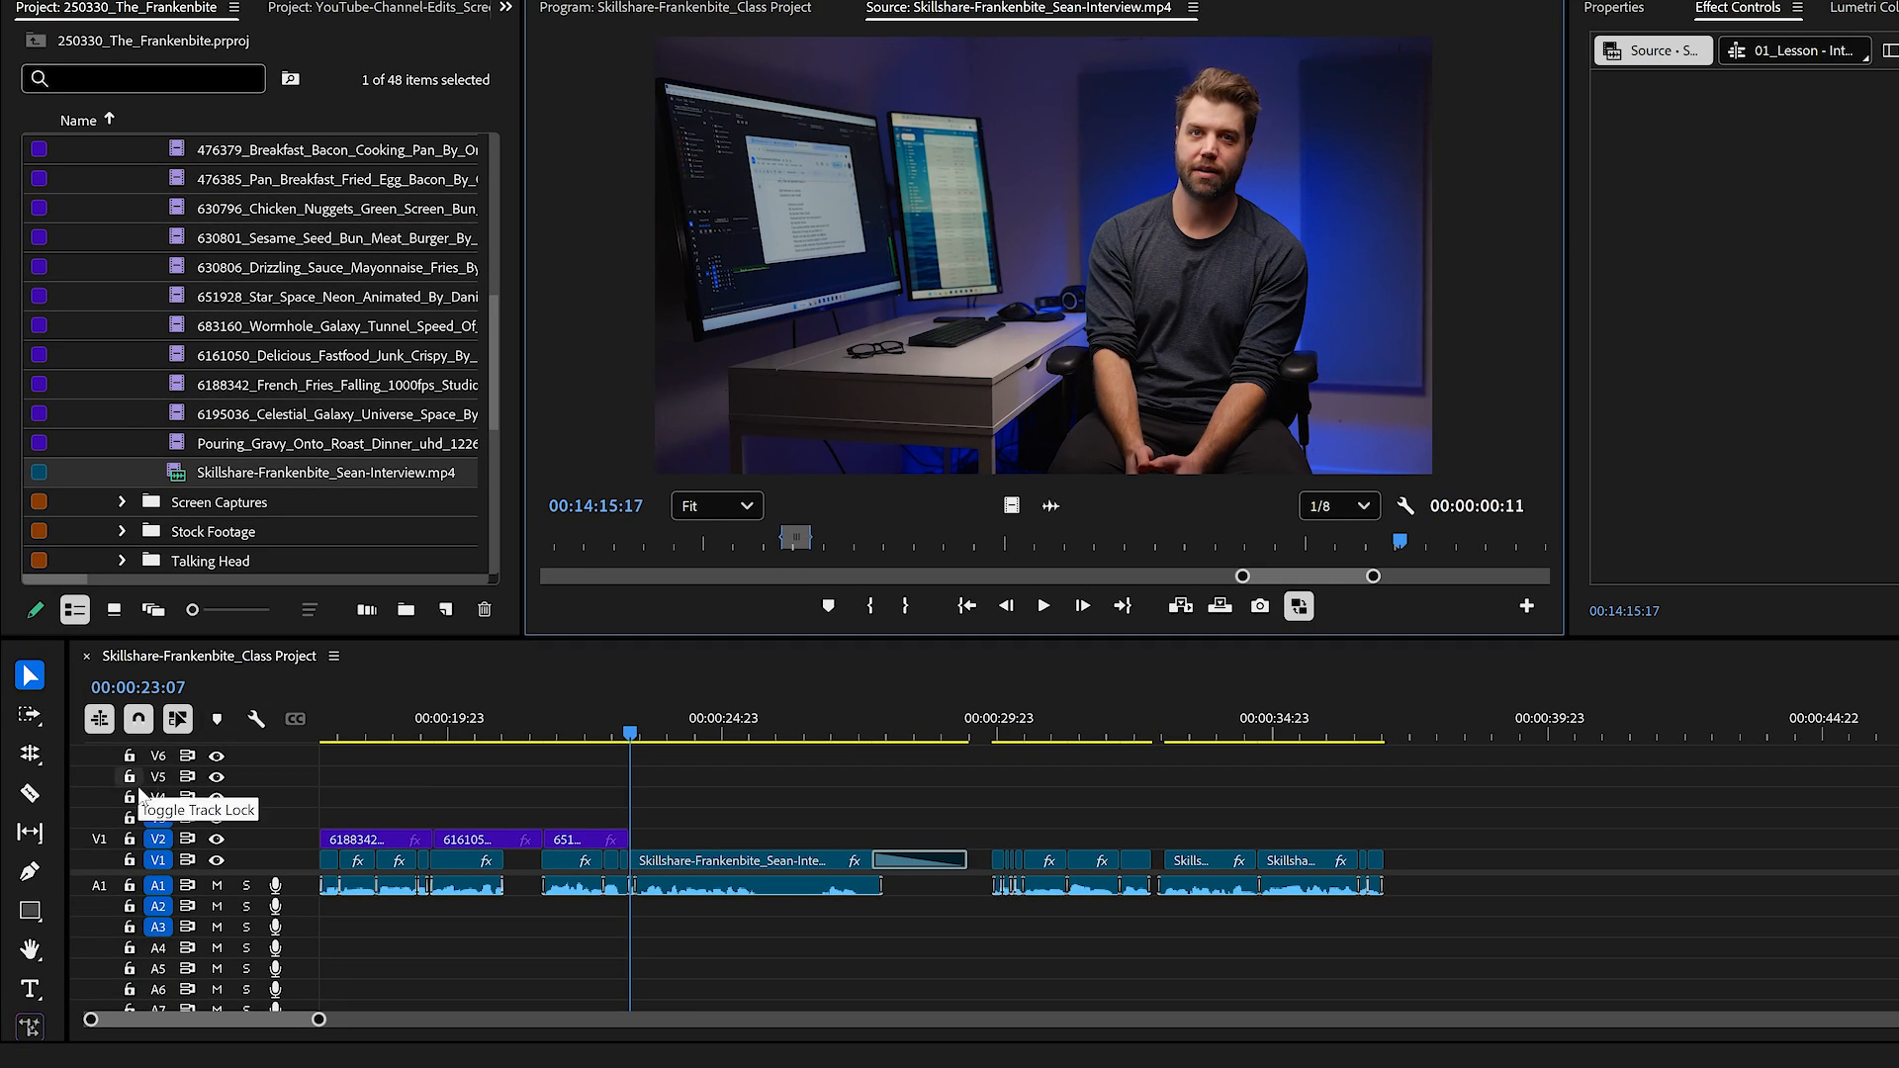
Step: Turn the V1 and A1 source patches back on and try placing the marked interview range past the timeline's last clip
{"action": "left_click", "coordinate": [99, 839]}
{"action": "left_click", "coordinate": [99, 886]}
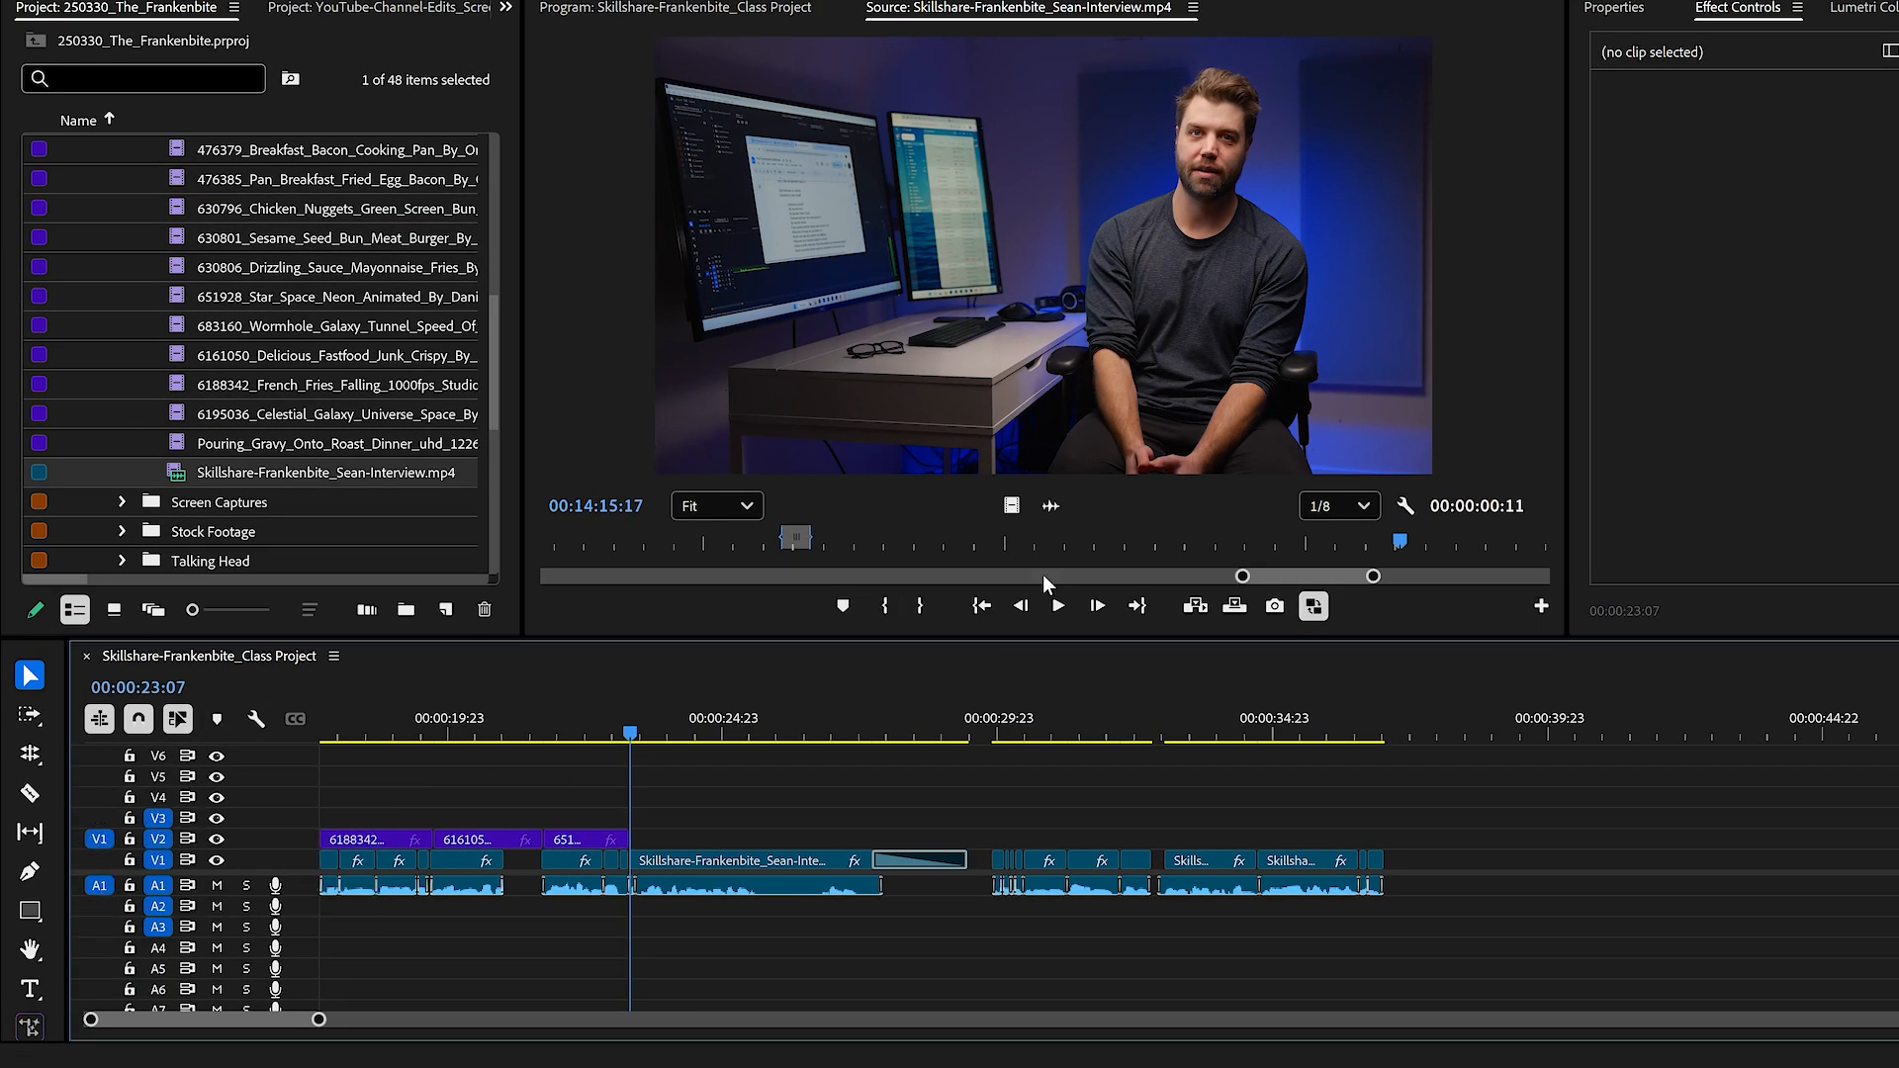
{"action": "left_click_drag", "start_coordinate": [1232, 403], "coordinate": [1514, 851]}
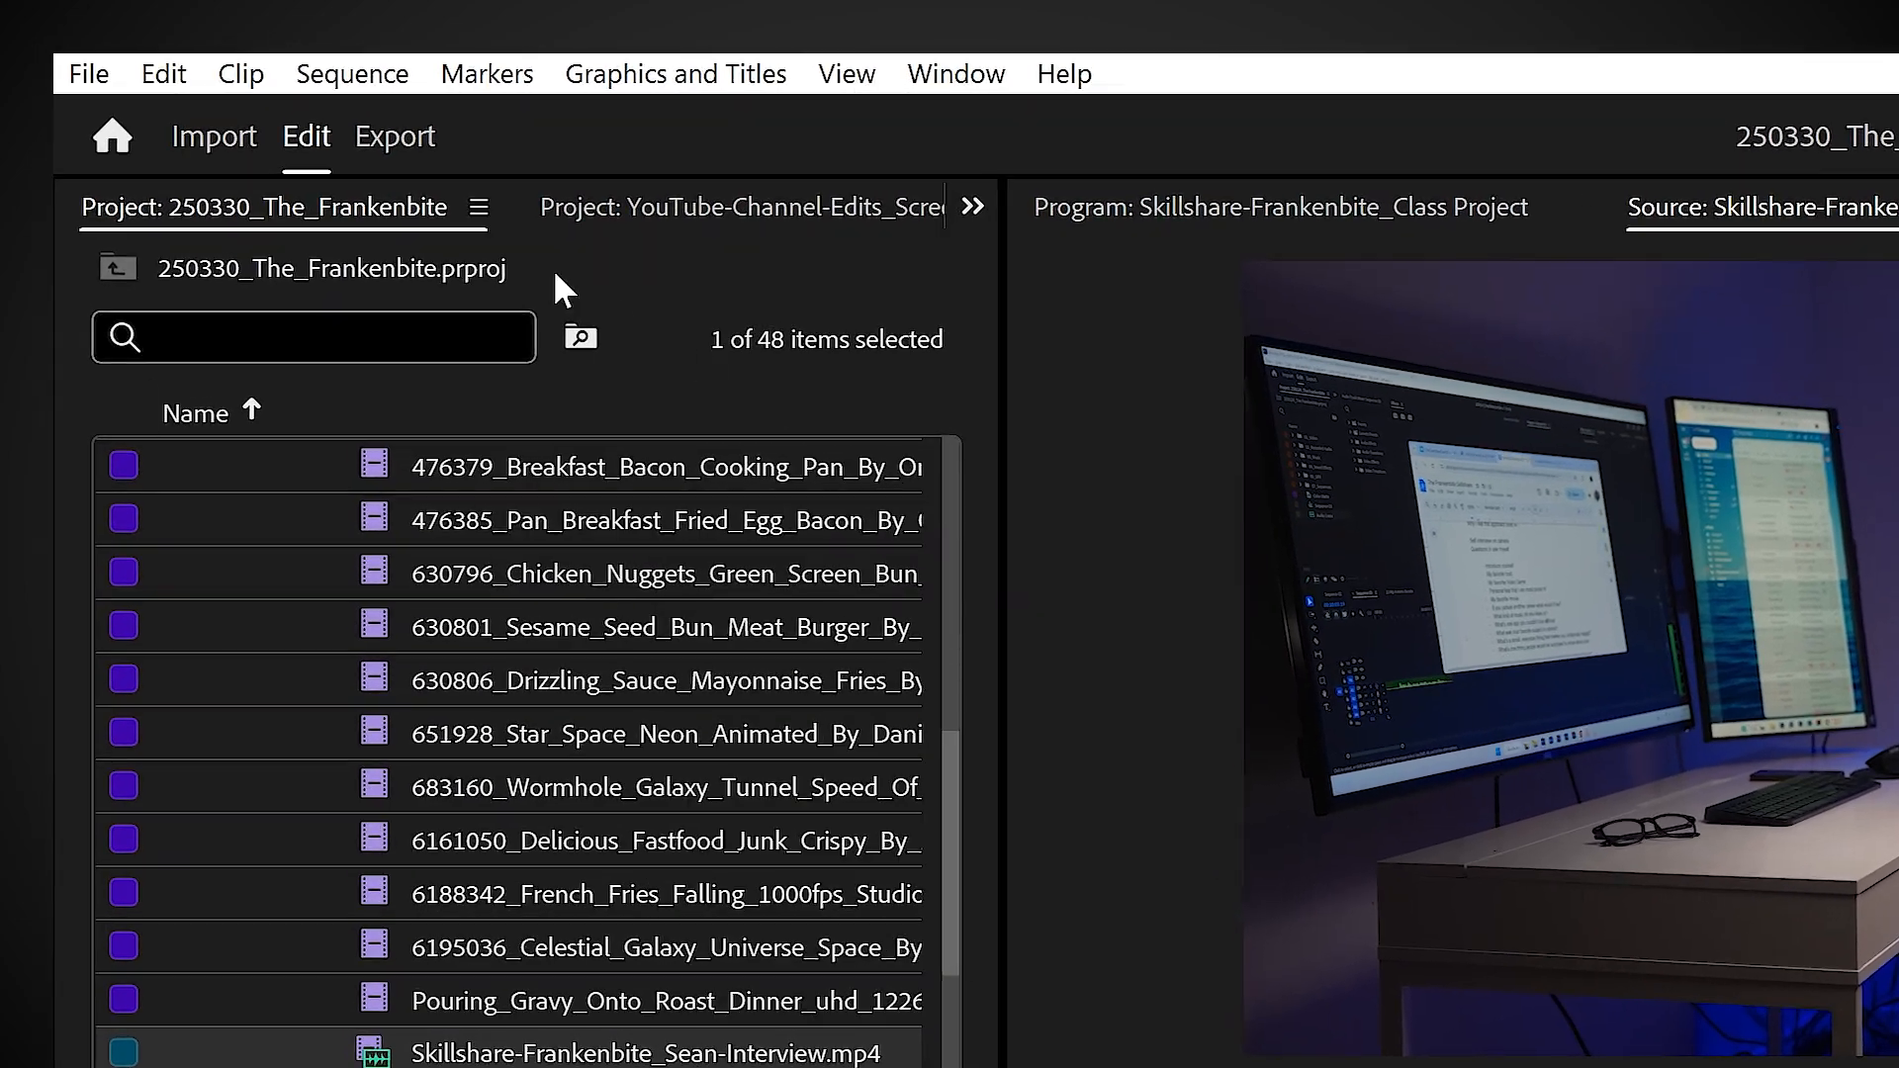
Step: Open the keyboard shortcuts editor and look up the shortcut with the search "open in source"
{"action": "left_click", "coordinate": [188, 75]}
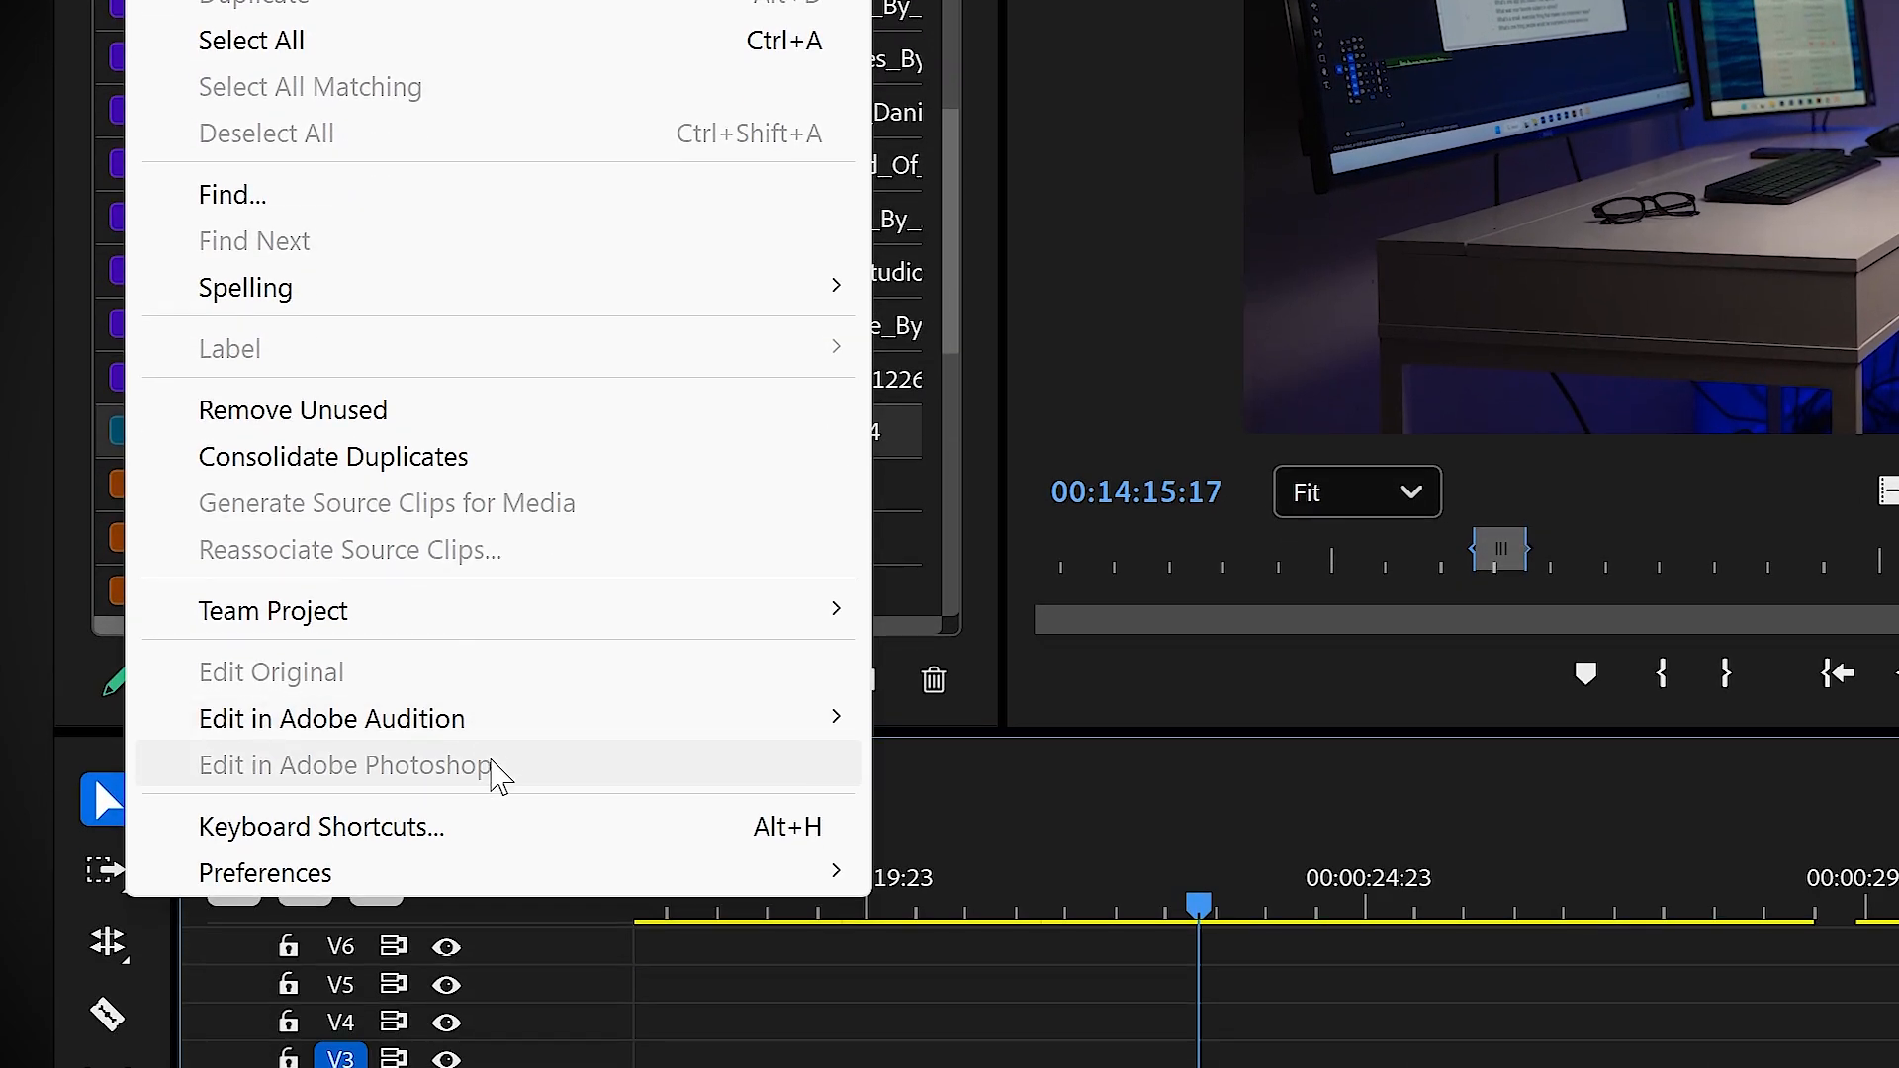
{"action": "left_click", "coordinate": [499, 827]}
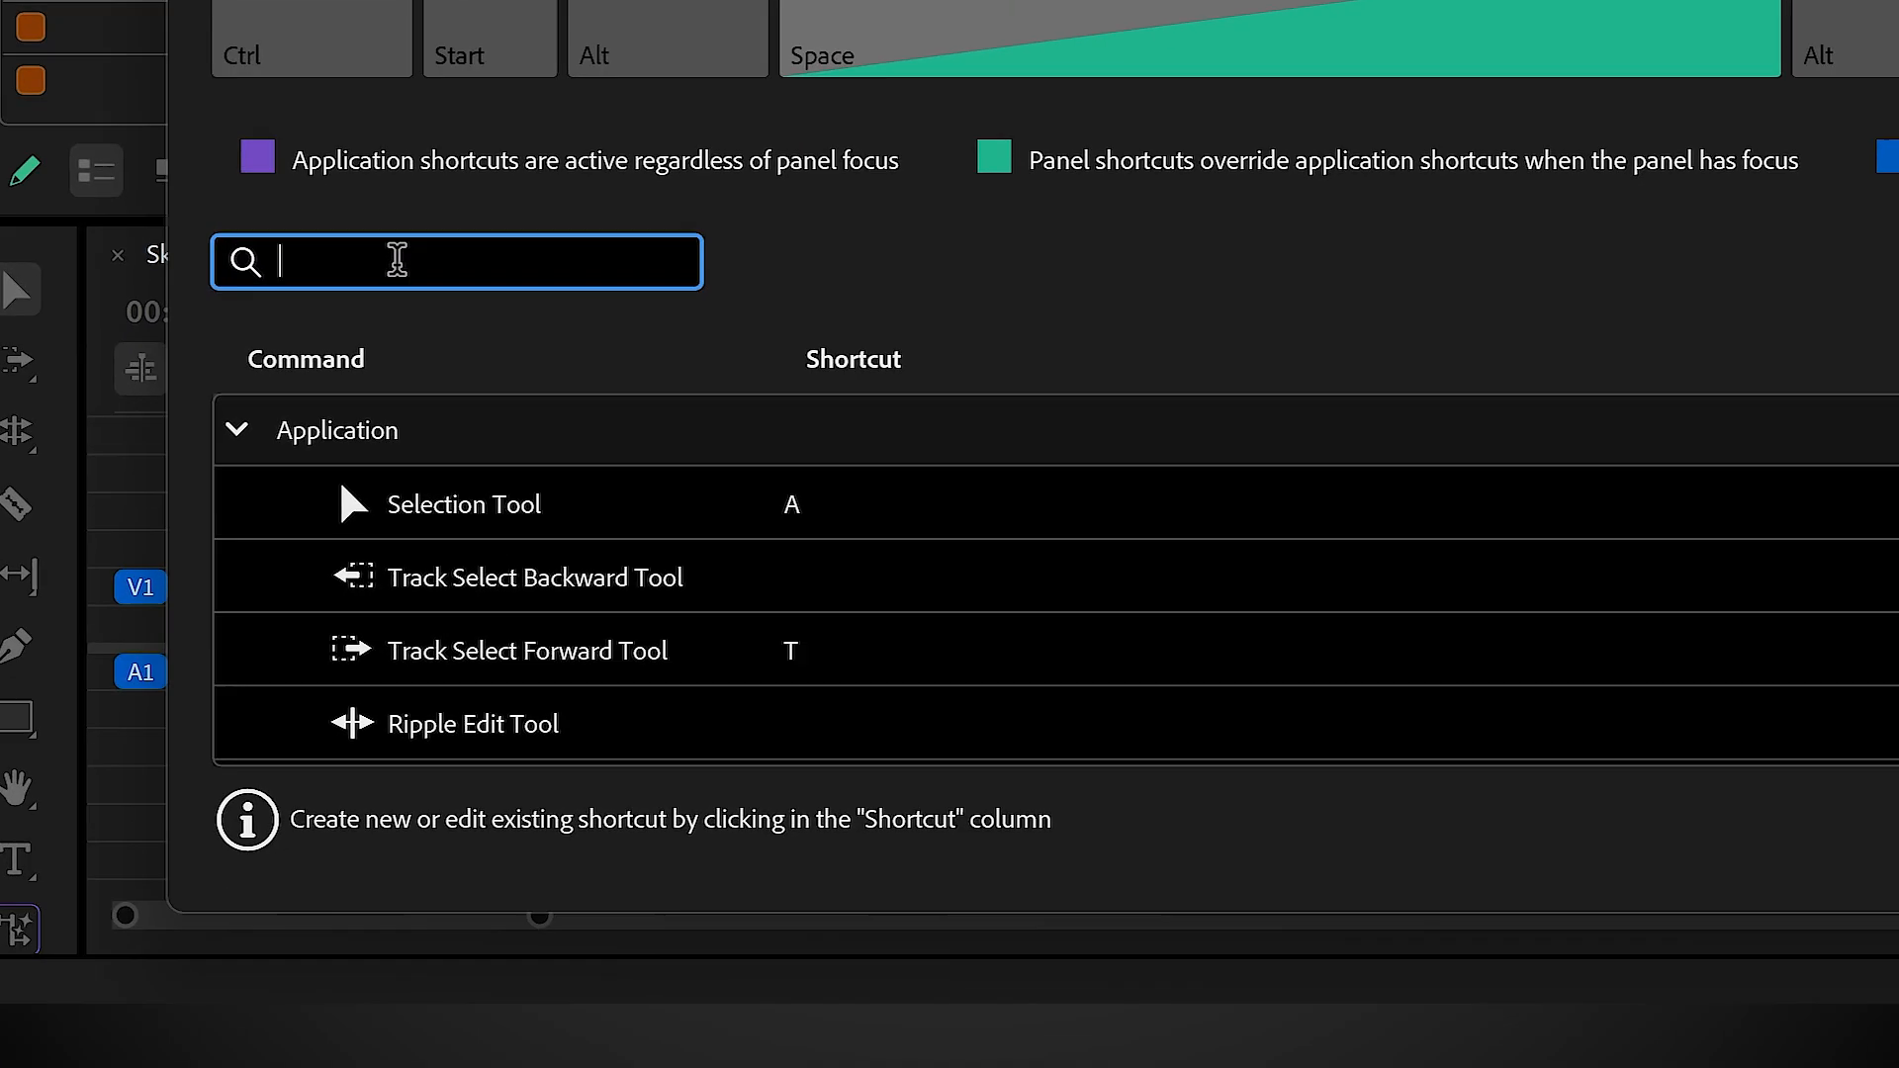
{"action": "type", "text": "open in source"}
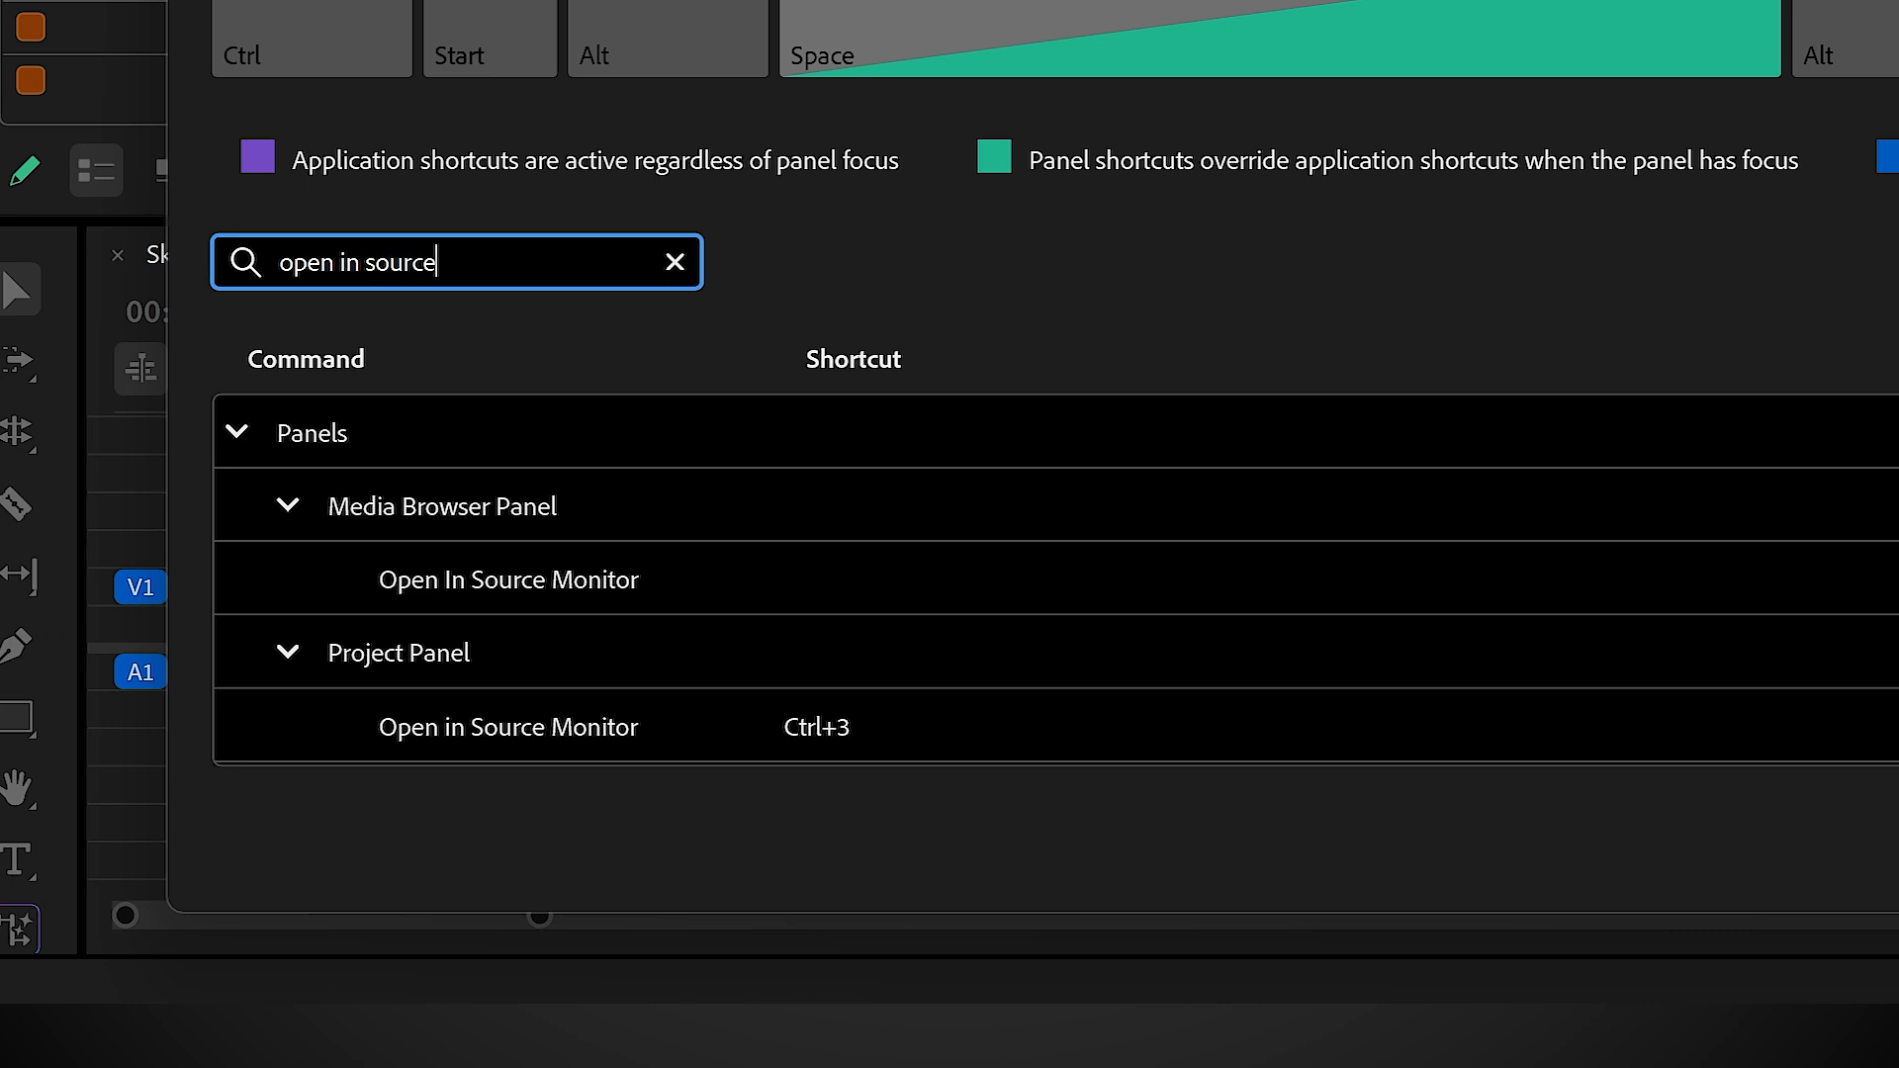
{"action": "scroll", "coordinate": [870, 536], "scroll_direction": "down", "scroll_amount": 1}
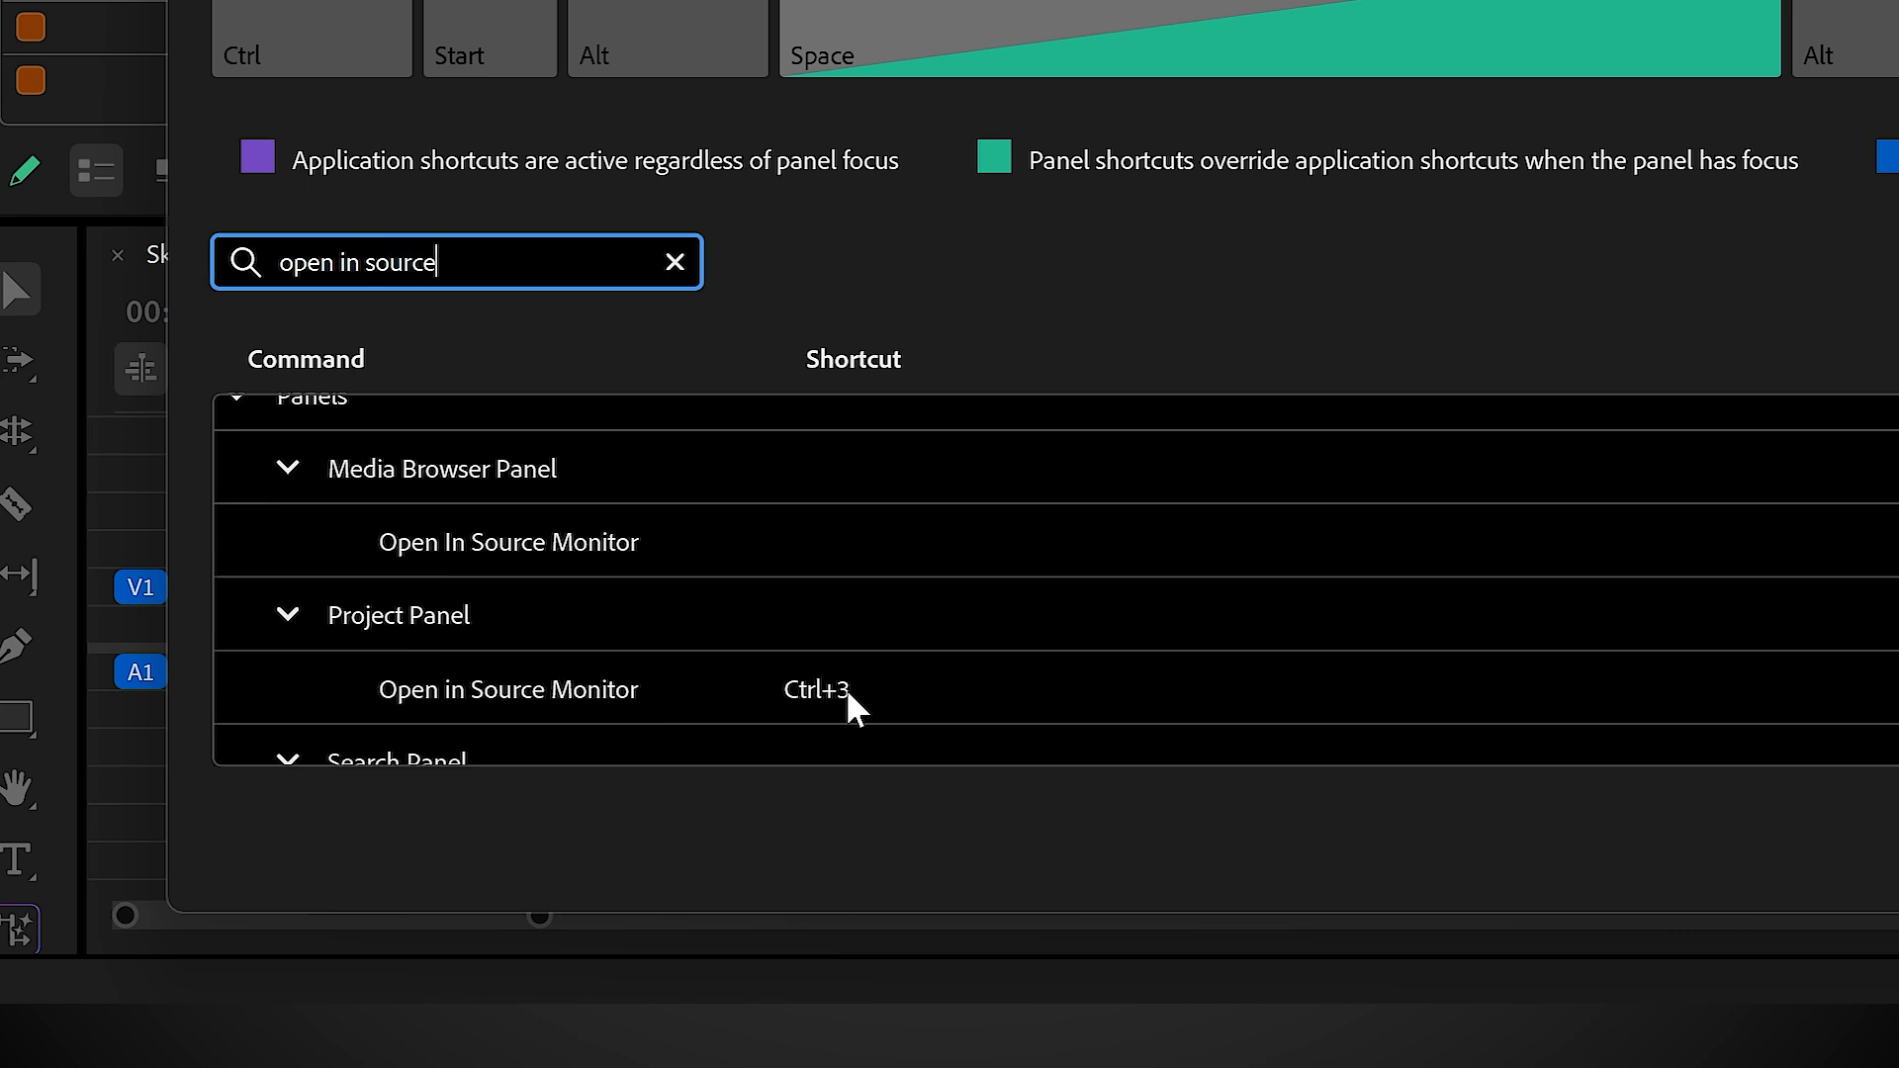
{"action": "scroll", "coordinate": [853, 704], "scroll_direction": "up", "scroll_amount": 1}
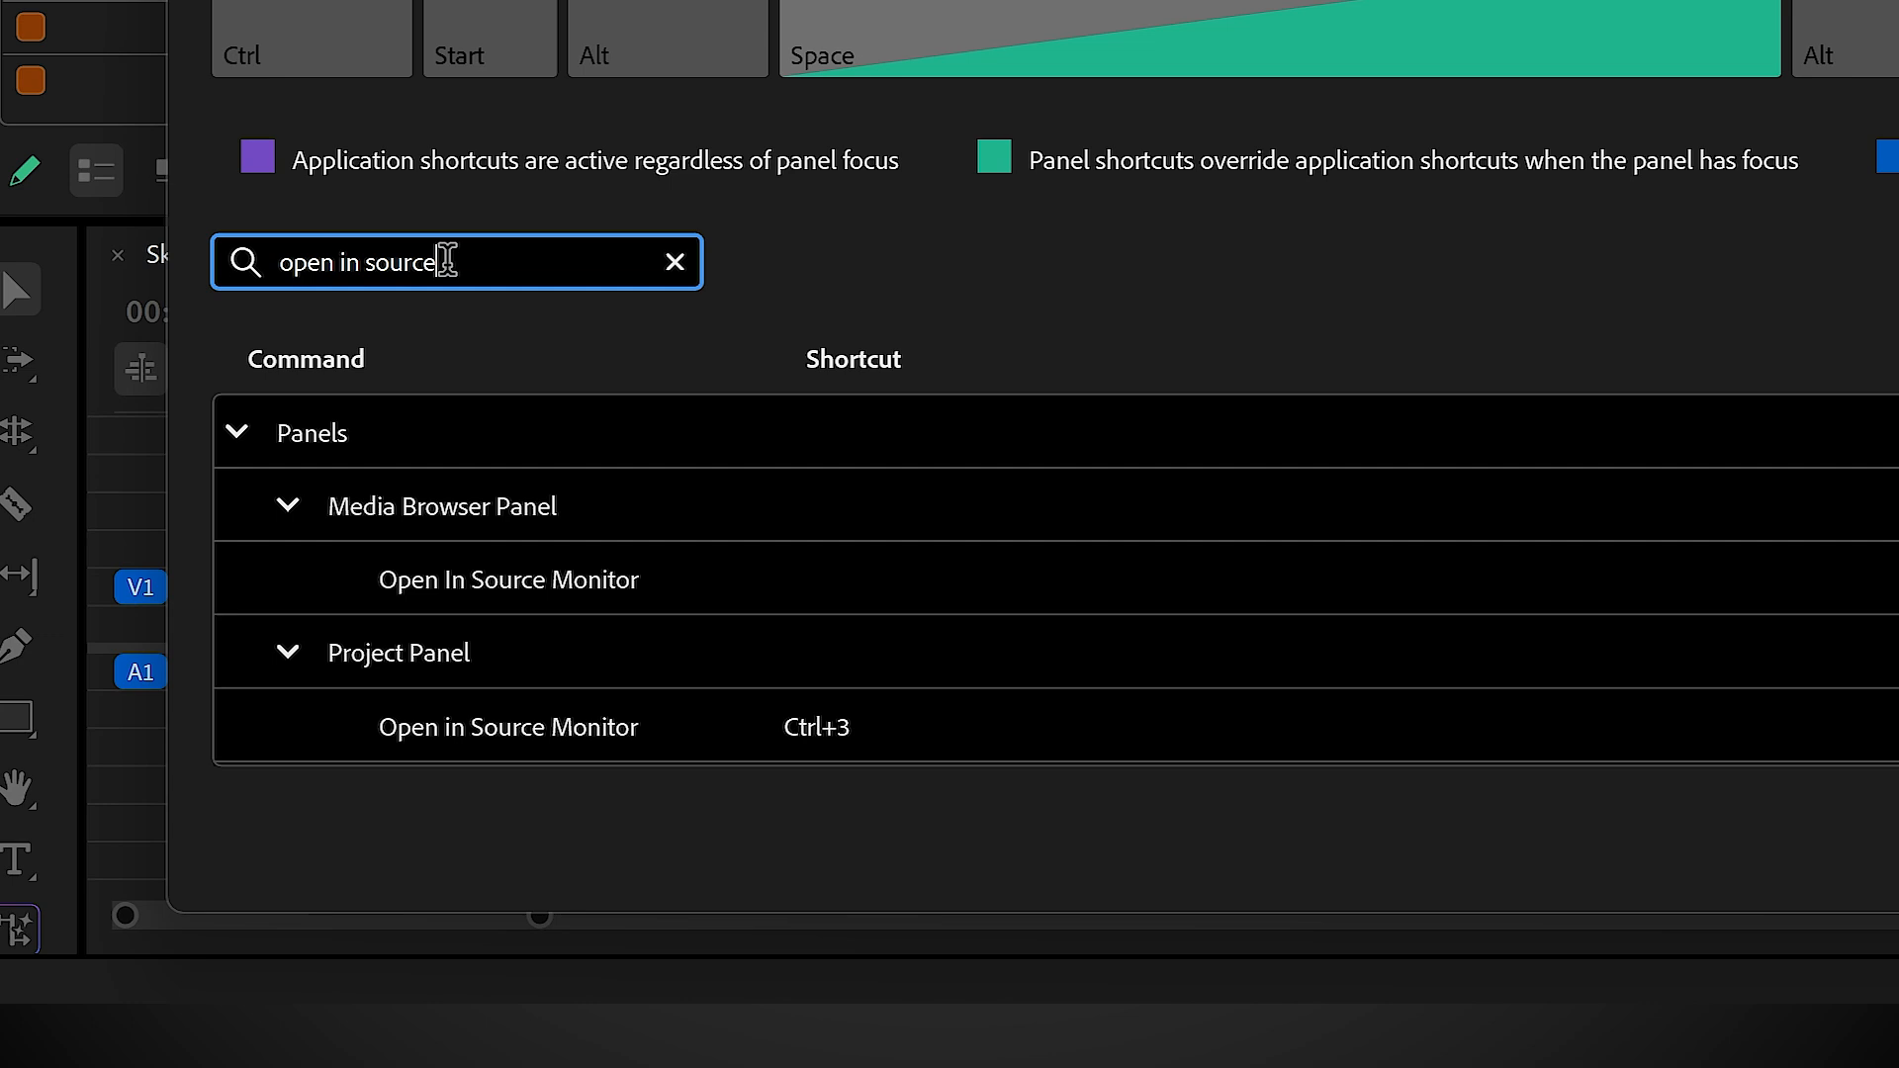
Step: Replace the shortcut search with "projects" and find the Projects command under Window
{"action": "key", "text": "BackSpace"}
{"action": "key", "text": "BackSpace"}
{"action": "key", "text": "BackSpace"}
{"action": "key", "text": "BackSpace"}
{"action": "key", "text": "BackSpace"}
{"action": "key", "text": "BackSpace"}
{"action": "key", "text": "BackSpace"}
{"action": "key", "text": "BackSpace"}
{"action": "key", "text": "BackSpace"}
{"action": "key", "text": "BackSpace"}
{"action": "key", "text": "BackSpace"}
{"action": "key", "text": "BackSpace"}
{"action": "key", "text": "BackSpace"}
{"action": "key", "text": "BackSpace"}
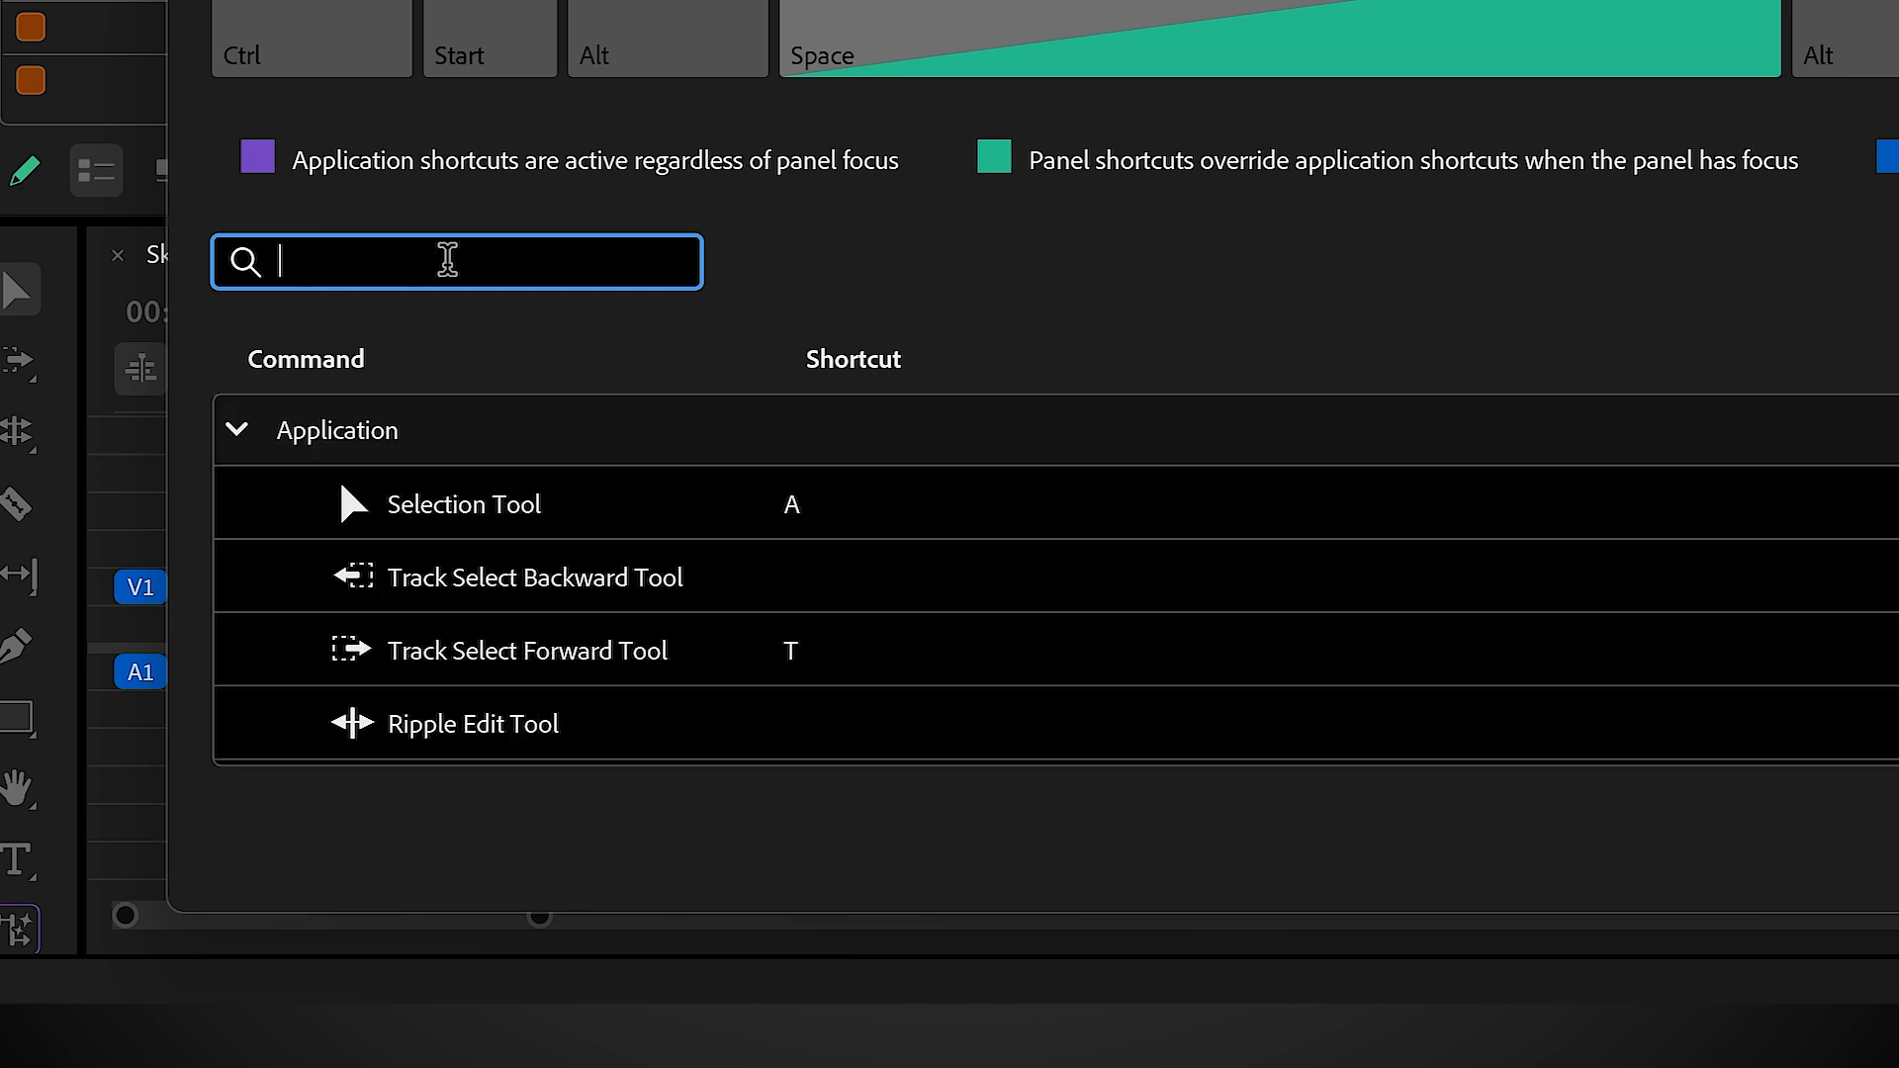
{"action": "type", "text": "projects"}
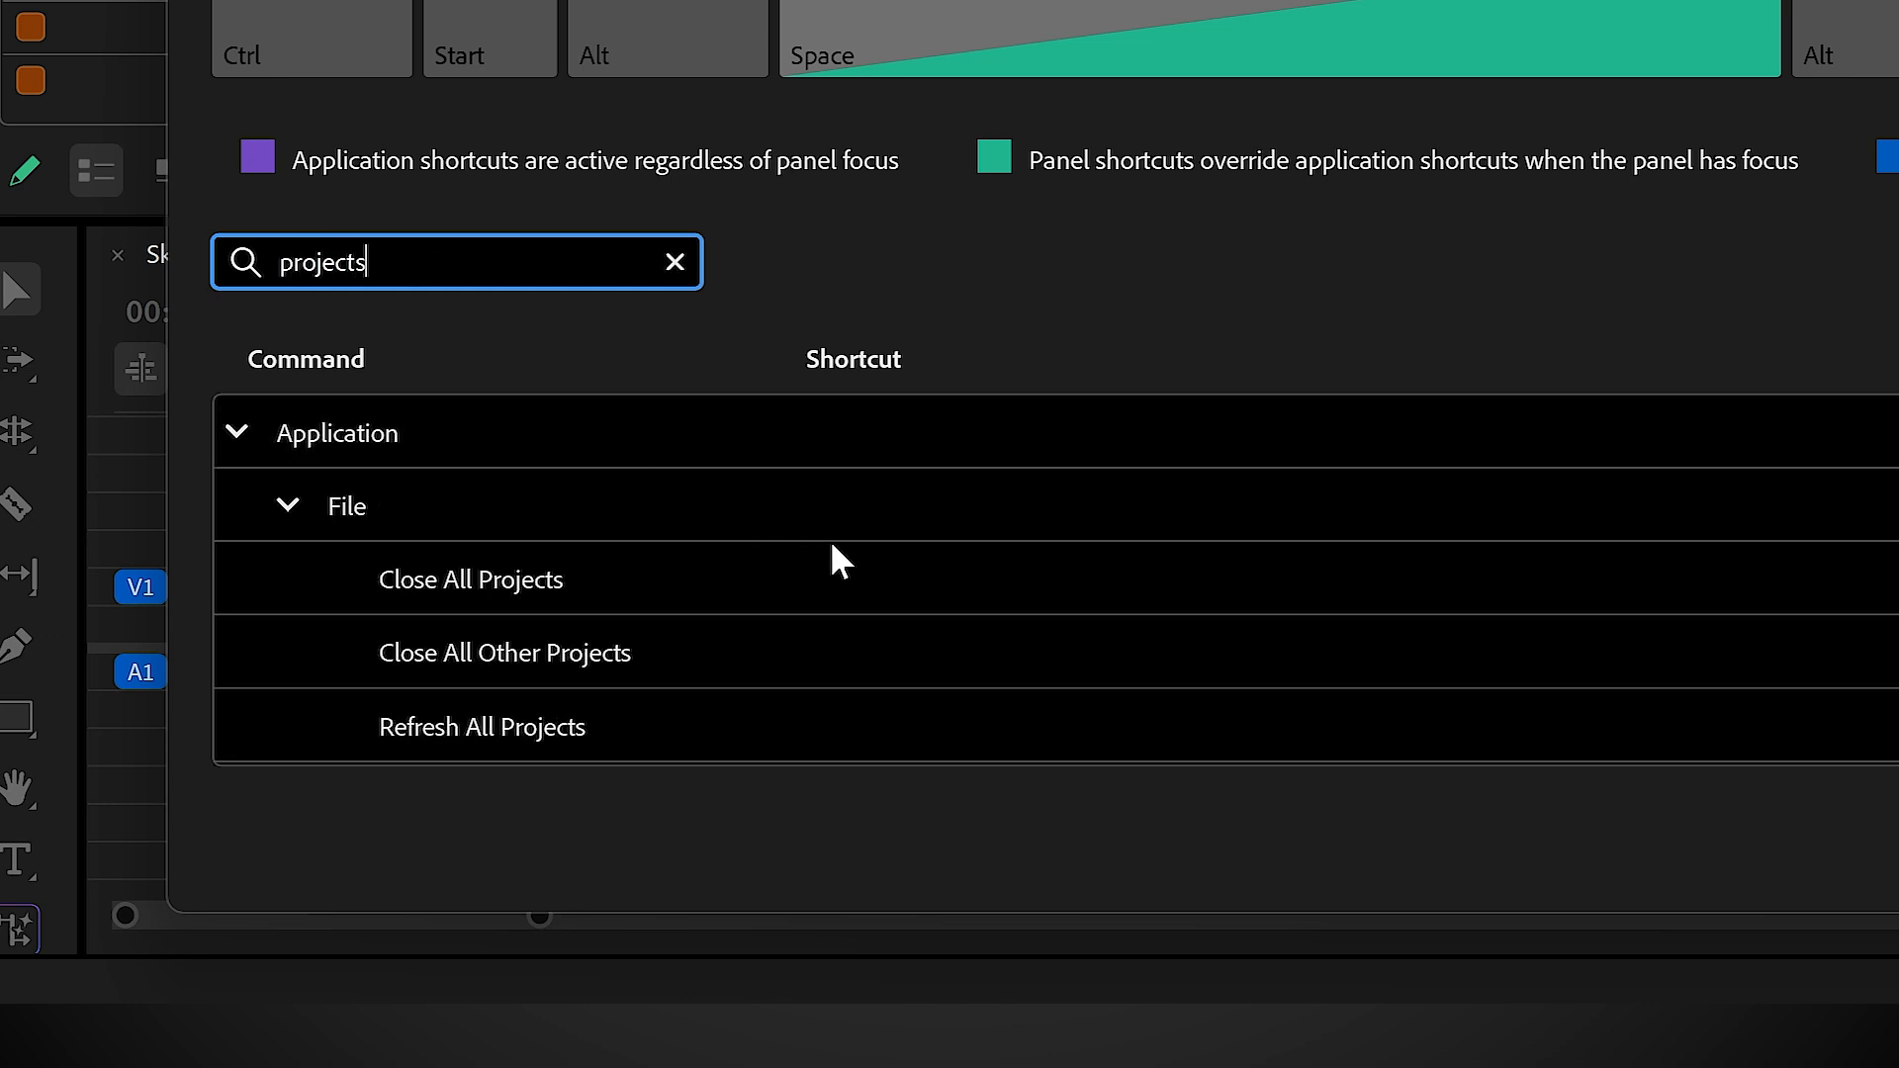
{"action": "scroll", "coordinate": [832, 545], "scroll_direction": "down", "scroll_amount": 5}
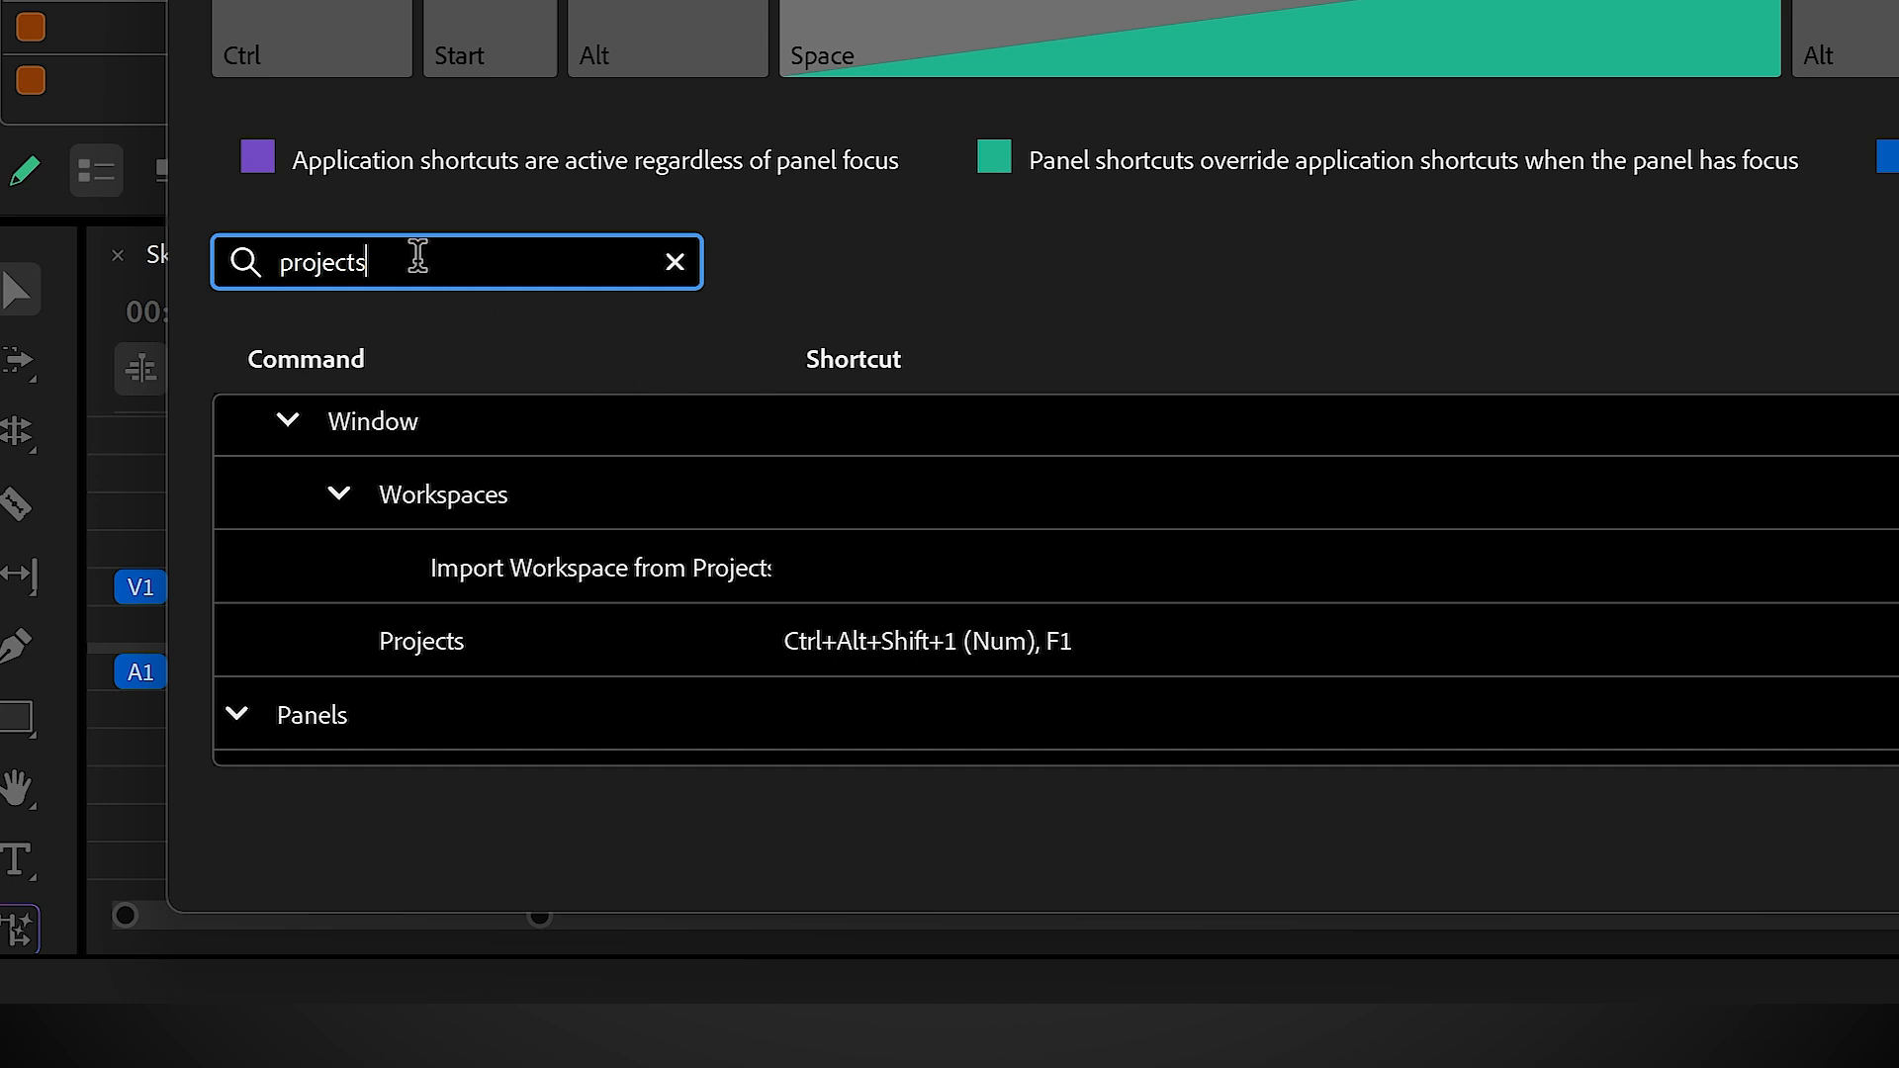
Step: Look up the shortcut for the Timelines command by searching "timelines", and close the keyboard shortcuts editor
{"action": "left_click_drag", "start_coordinate": [420, 259], "coordinate": [255, 272]}
{"action": "type", "text": "timelines"}
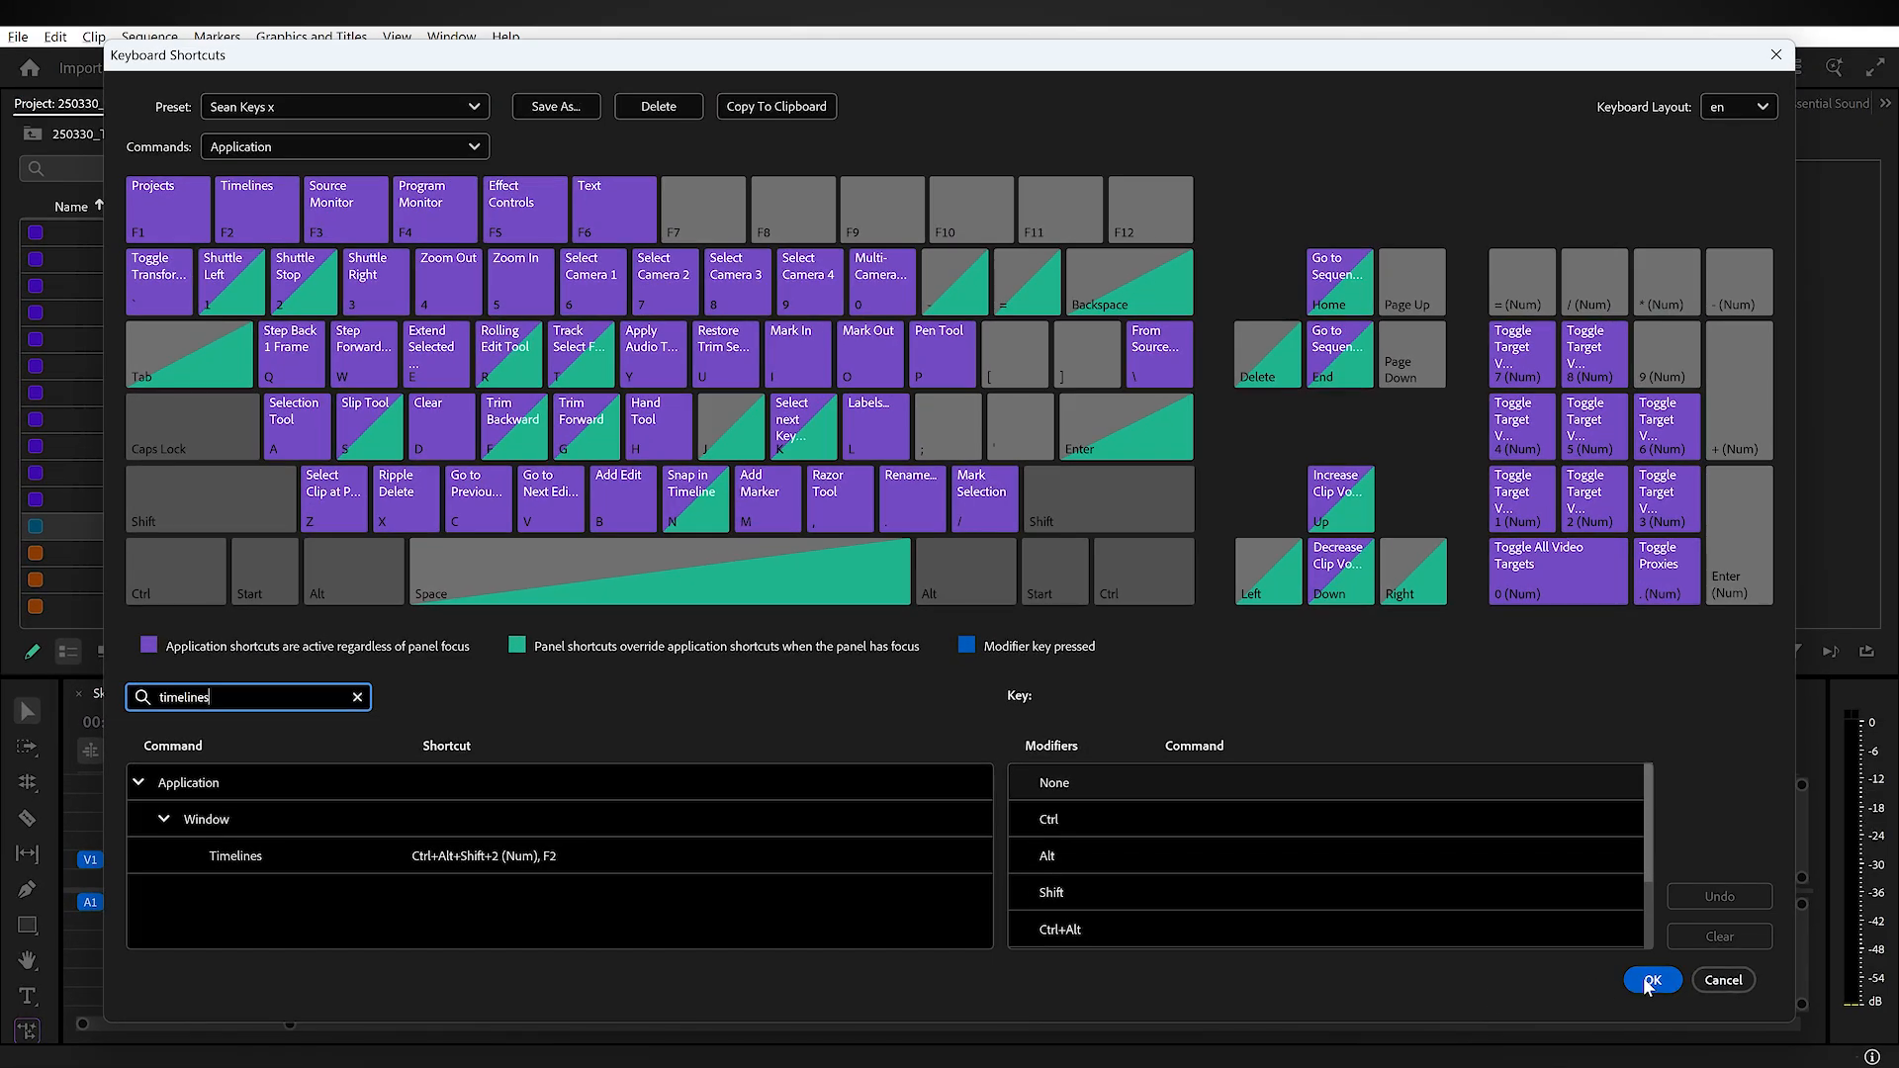
{"action": "left_click", "coordinate": [1650, 981]}
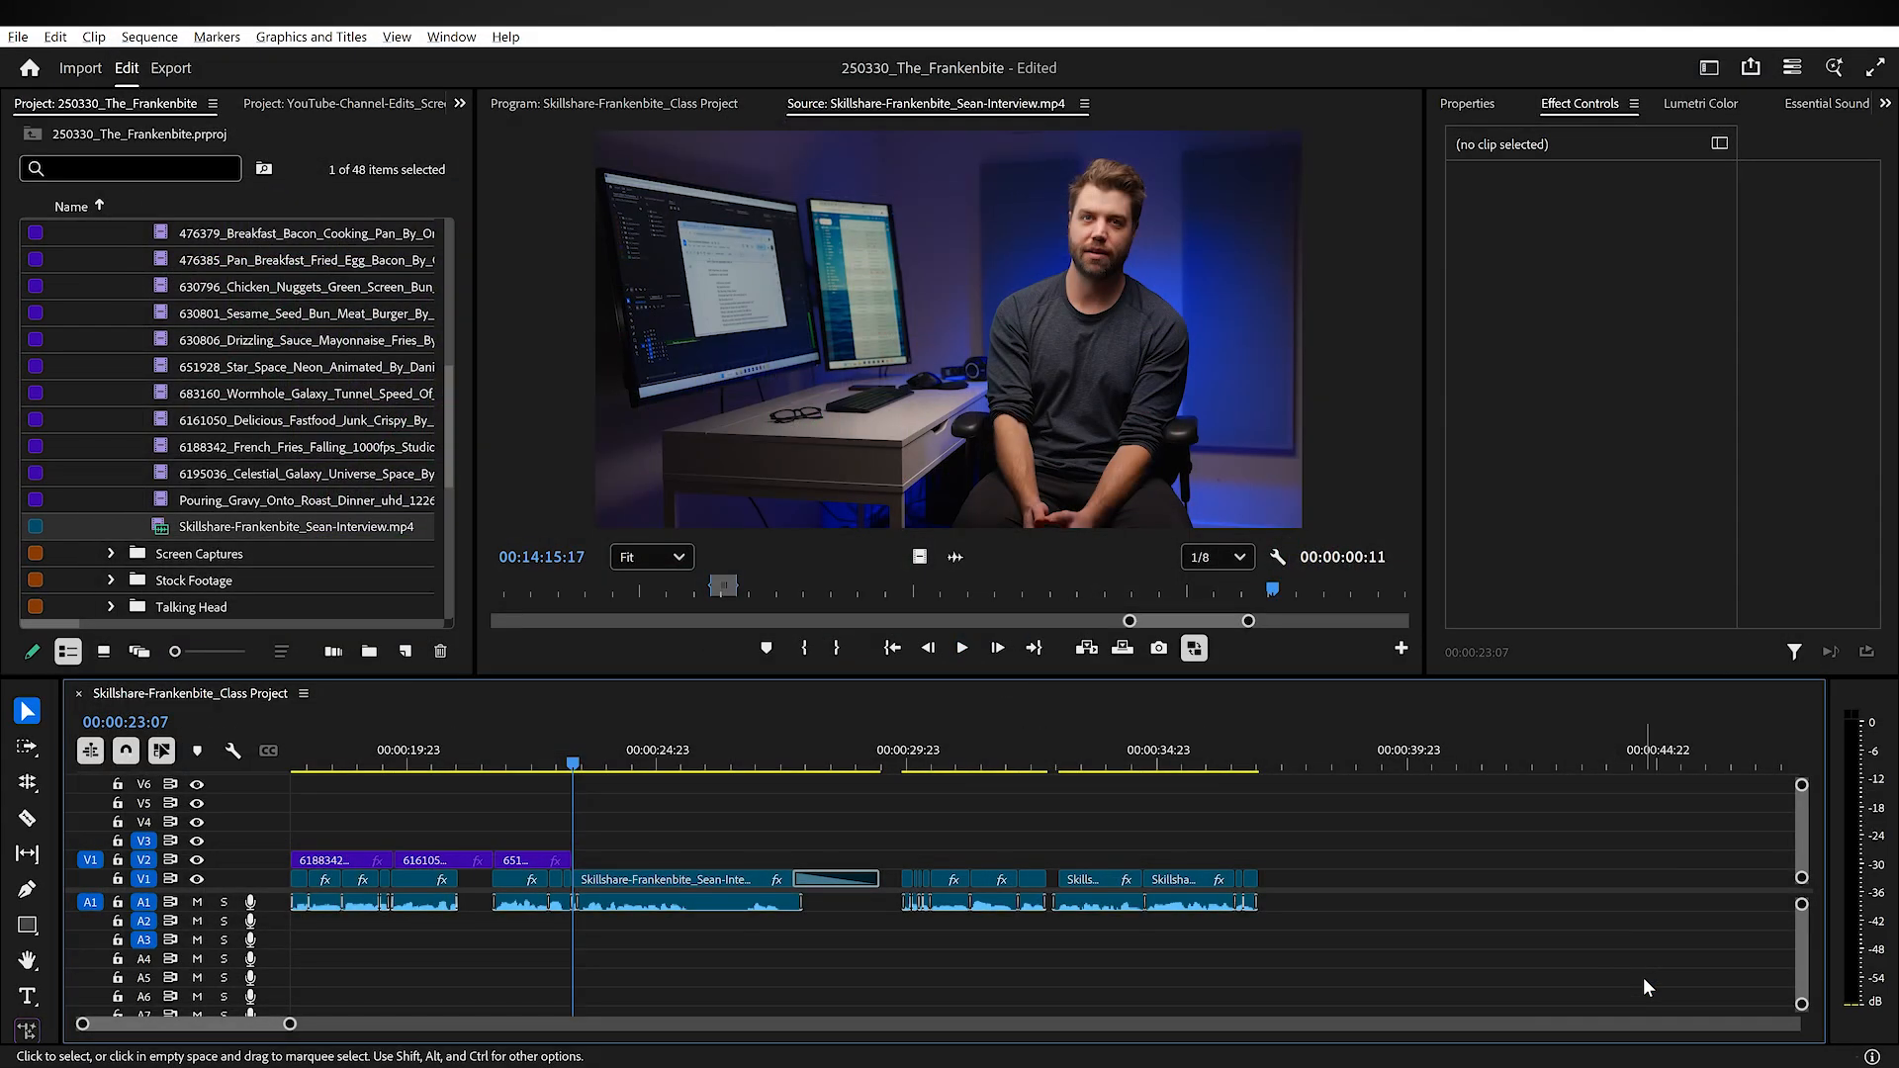
Step: Move the project selection upward from the interview clip through the footage clips listed above it
{"action": "left_click", "coordinate": [1183, 820]}
{"action": "left_click", "coordinate": [1183, 816]}
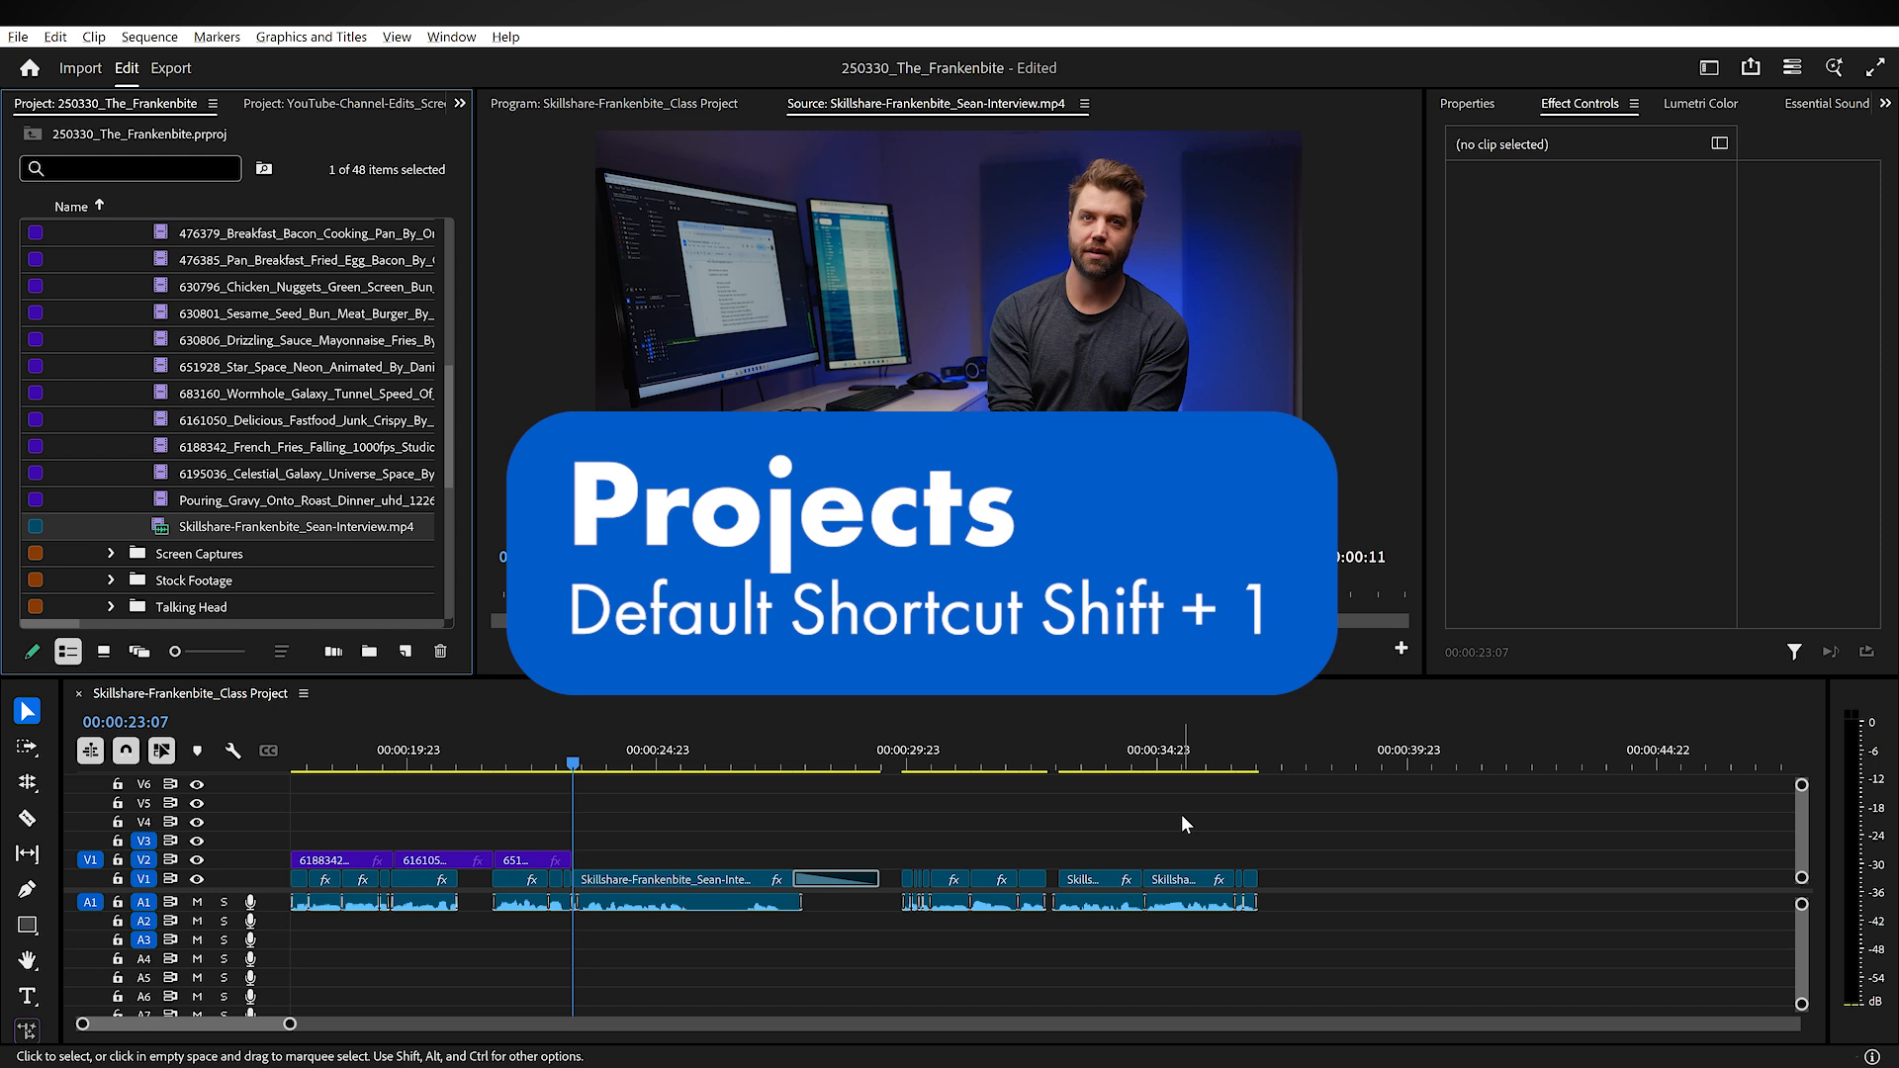
{"action": "key", "text": "Up"}
{"action": "key", "text": "Up"}
{"action": "key", "text": "Up"}
{"action": "key", "text": "Up"}
{"action": "key", "text": "Up"}
{"action": "key", "text": "Up"}
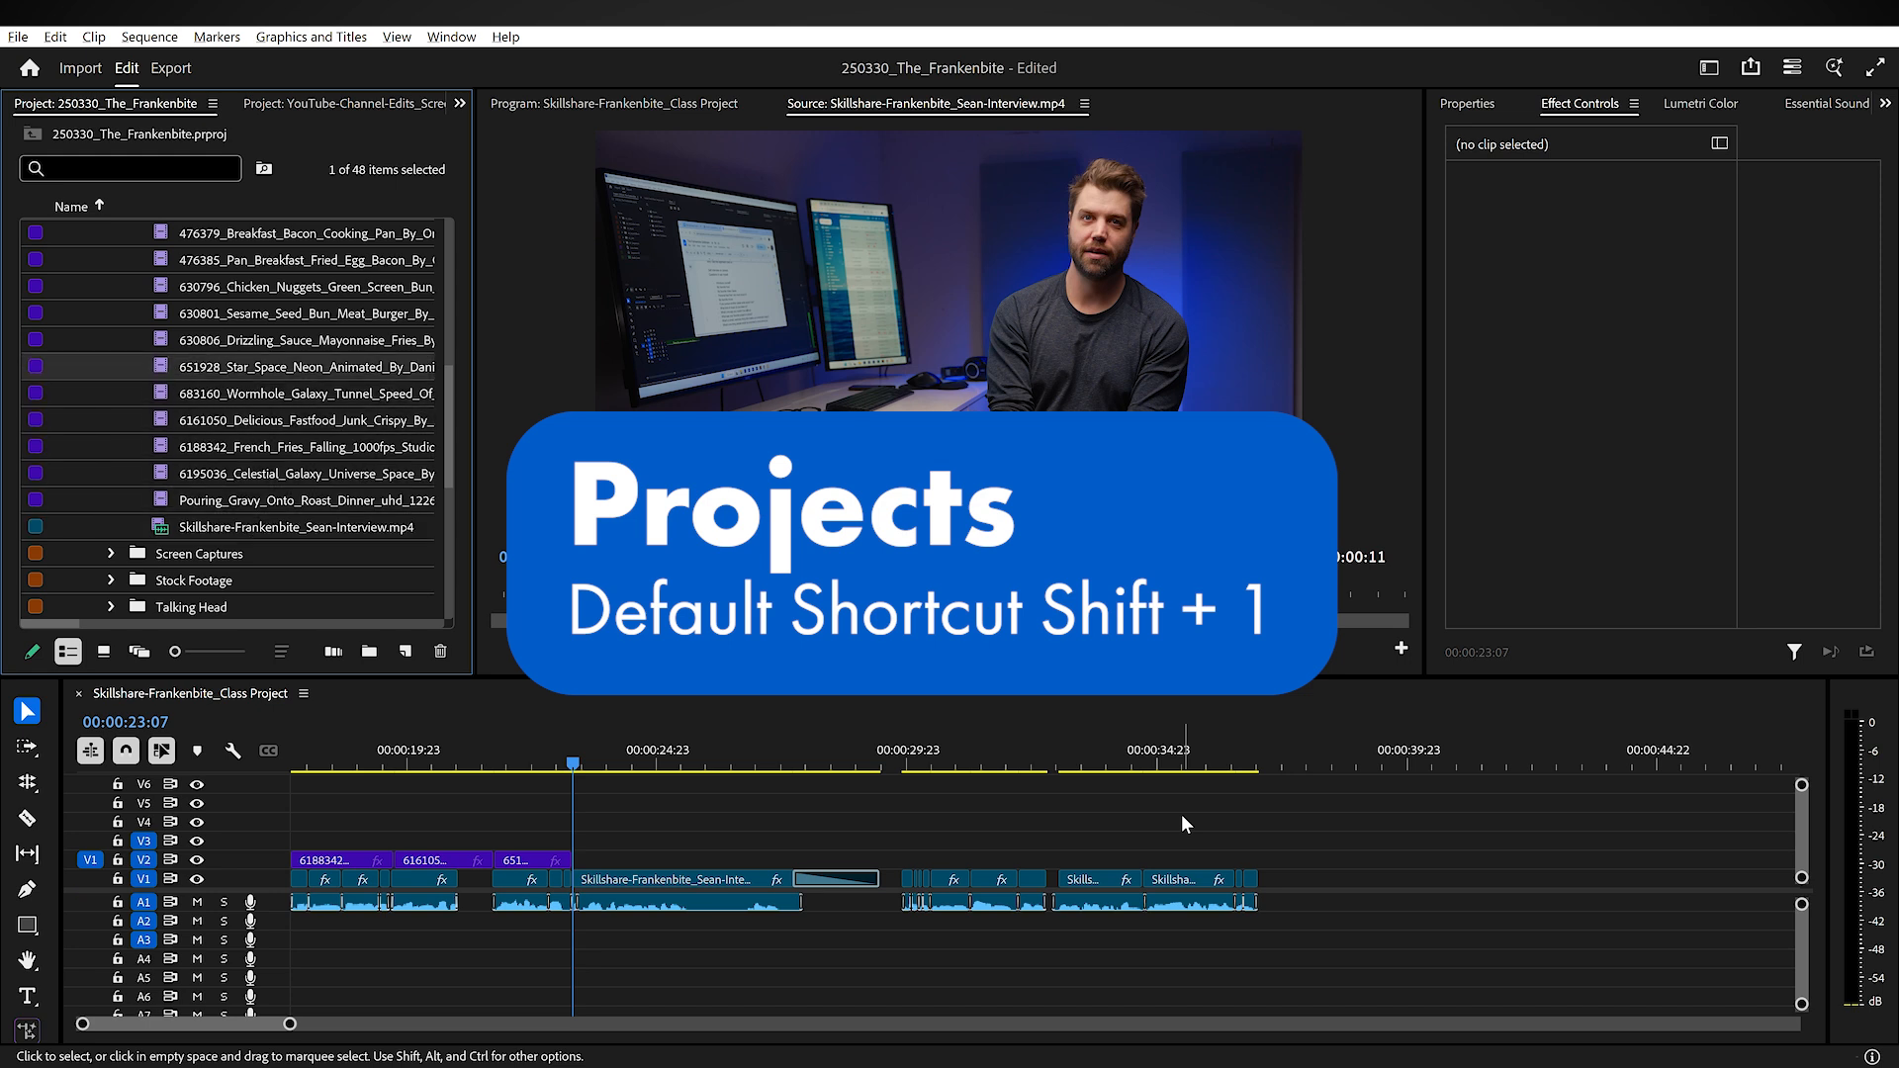
{"action": "key", "text": "Up"}
{"action": "key", "text": "Up"}
{"action": "key", "text": "Up"}
{"action": "key", "text": "Up"}
{"action": "key", "text": "Up"}
{"action": "key", "text": "Up"}
{"action": "key", "text": "Up"}
{"action": "key", "text": "Up"}
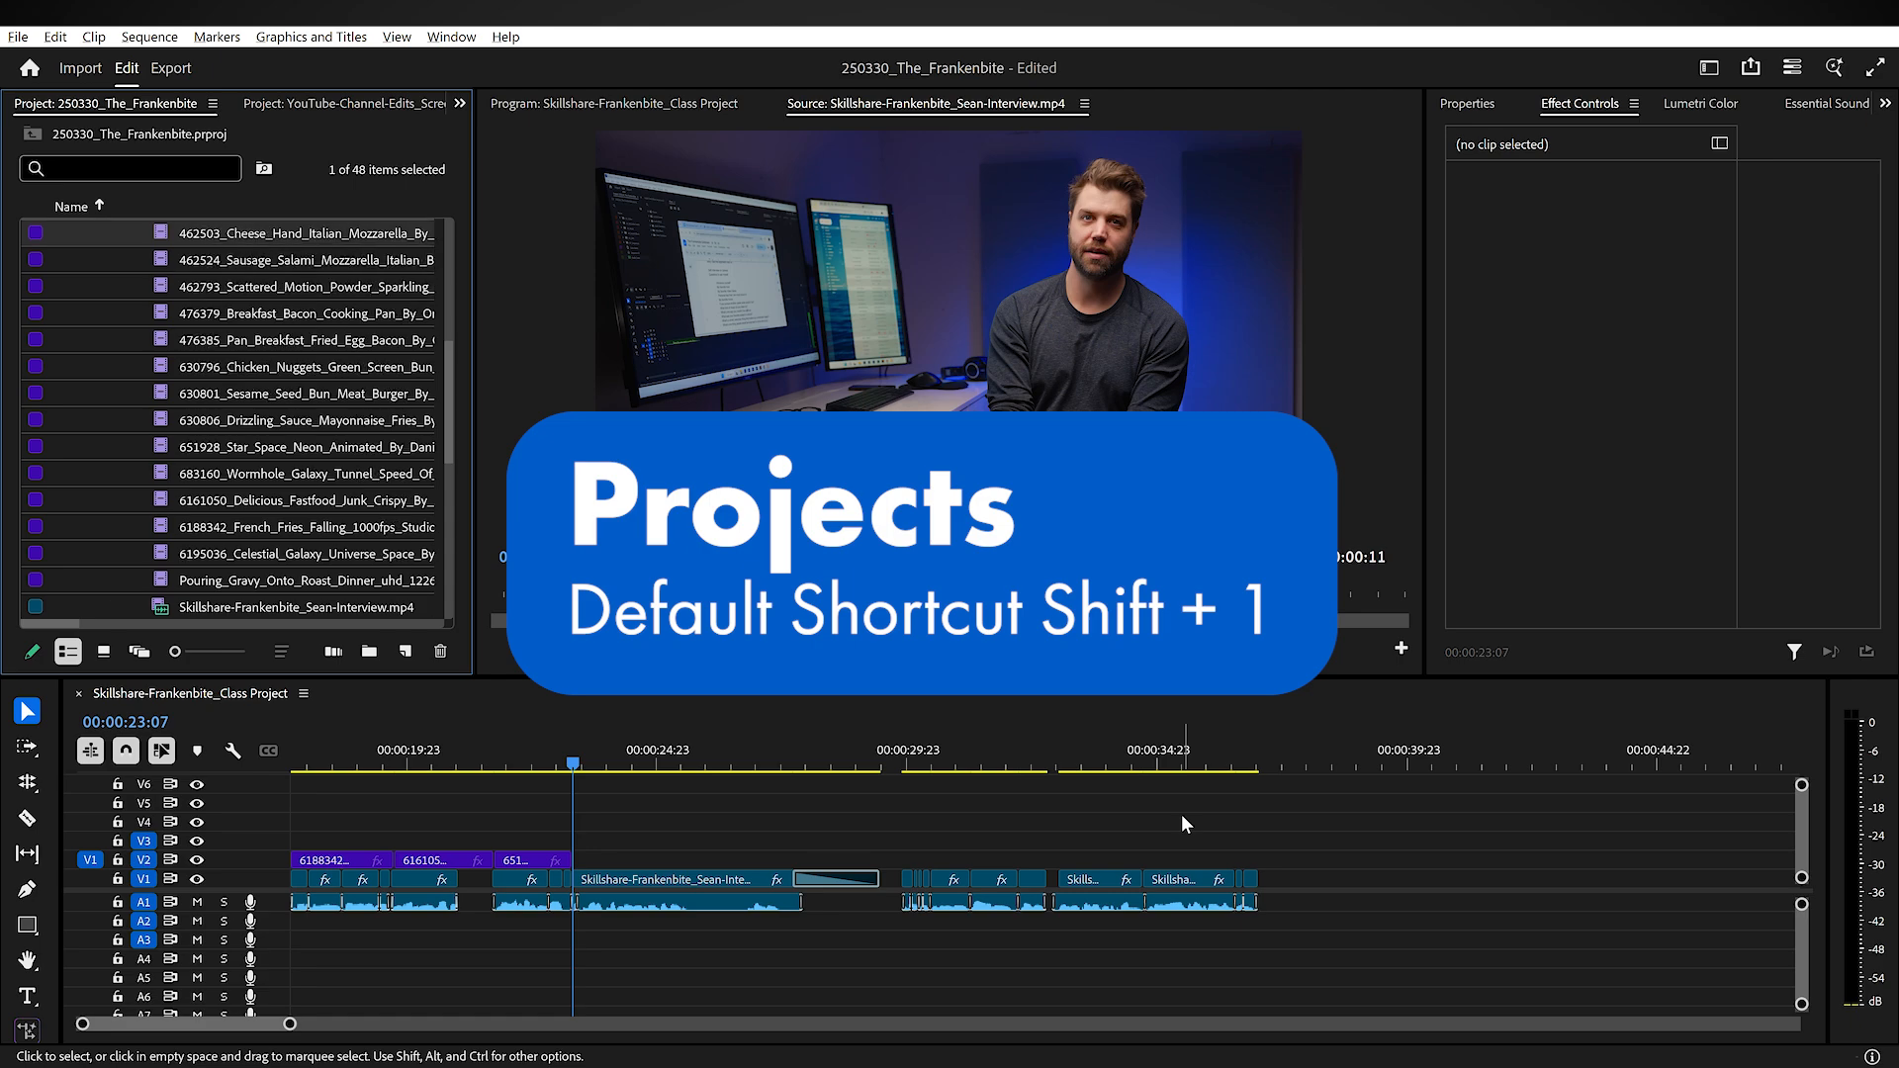
{"action": "key", "text": "Up"}
{"action": "key", "text": "Up"}
{"action": "key", "text": "Up"}
{"action": "key", "text": "Up"}
{"action": "key", "text": "Up"}
{"action": "key", "text": "Up"}
{"action": "key", "text": "Up"}
{"action": "key", "text": "Up"}
{"action": "key", "text": "Up"}
{"action": "key", "text": "Up"}
{"action": "key", "text": "Up"}
{"action": "key", "text": "Up"}
{"action": "key", "text": "Up"}
{"action": "key", "text": "Up"}
{"action": "key", "text": "Up"}
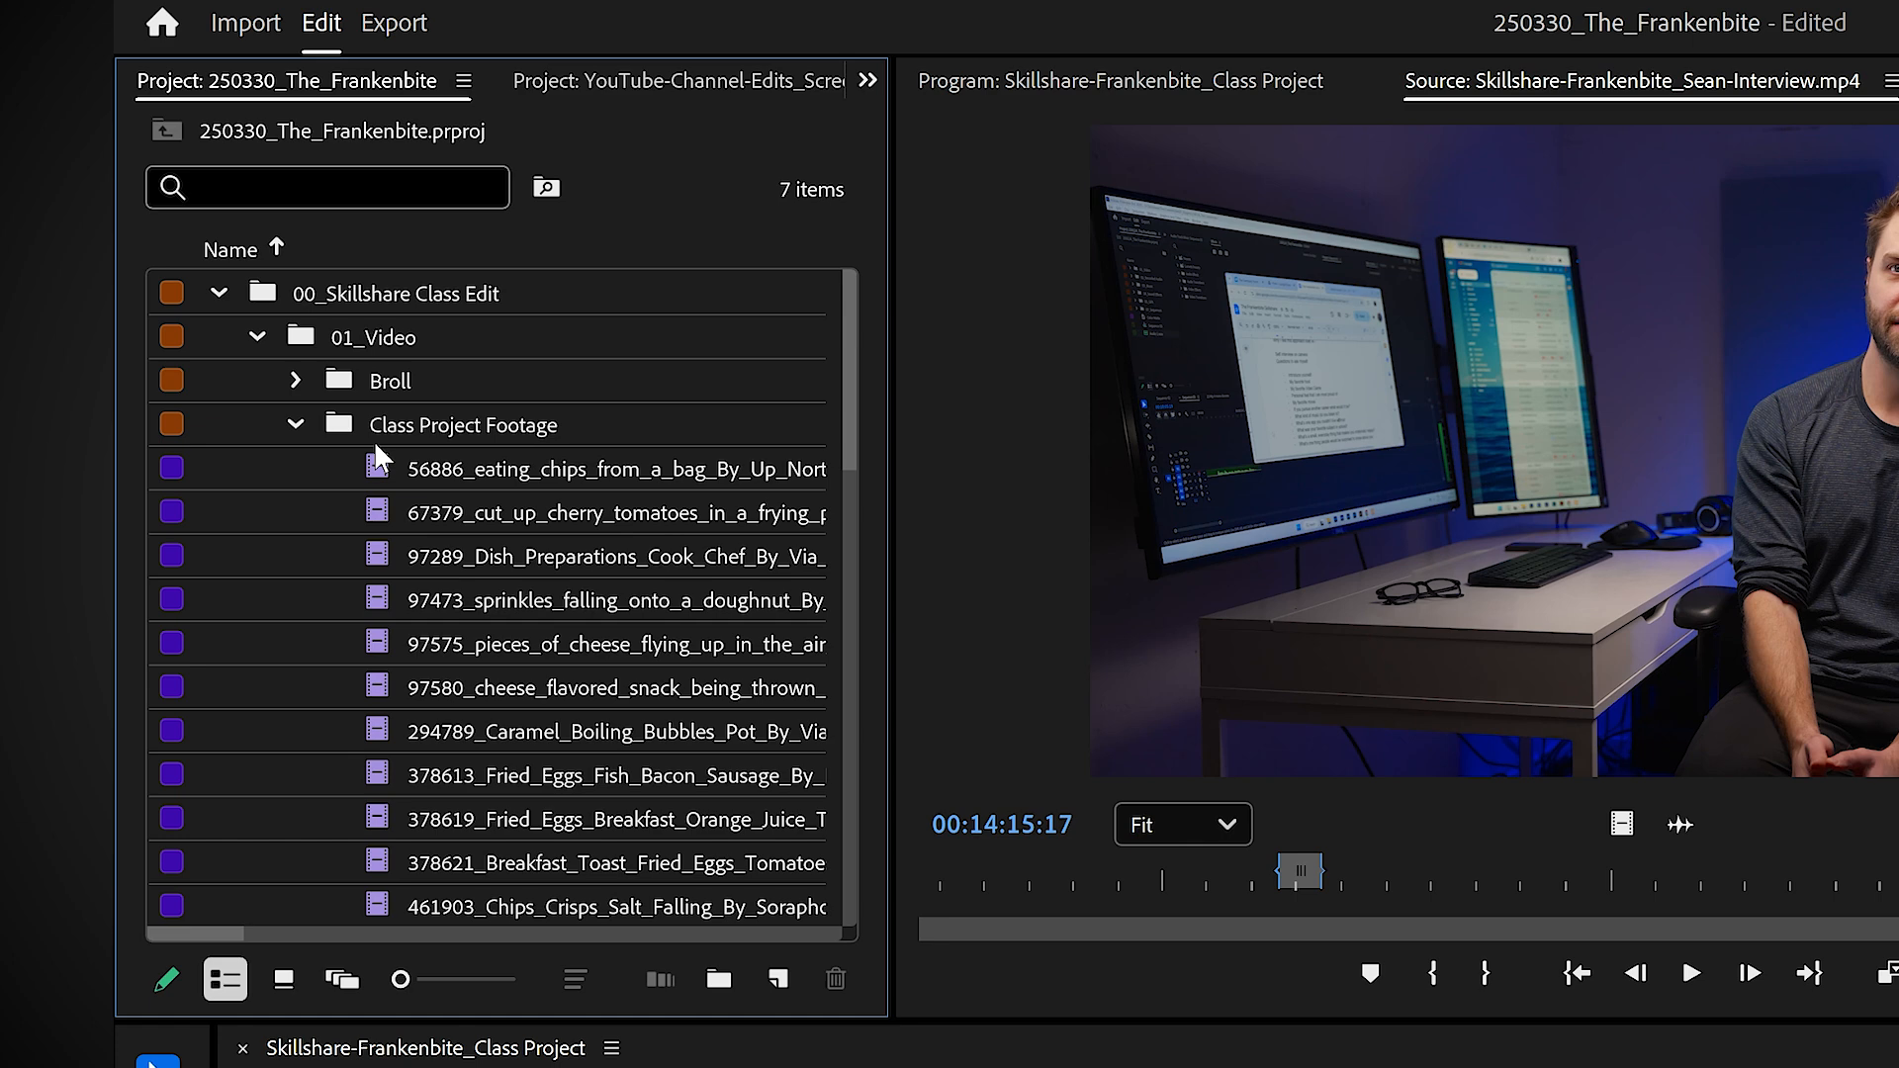
Step: Open the Class Project Footage bin on its own and look through its clip list
{"action": "double_click", "coordinate": [334, 418]}
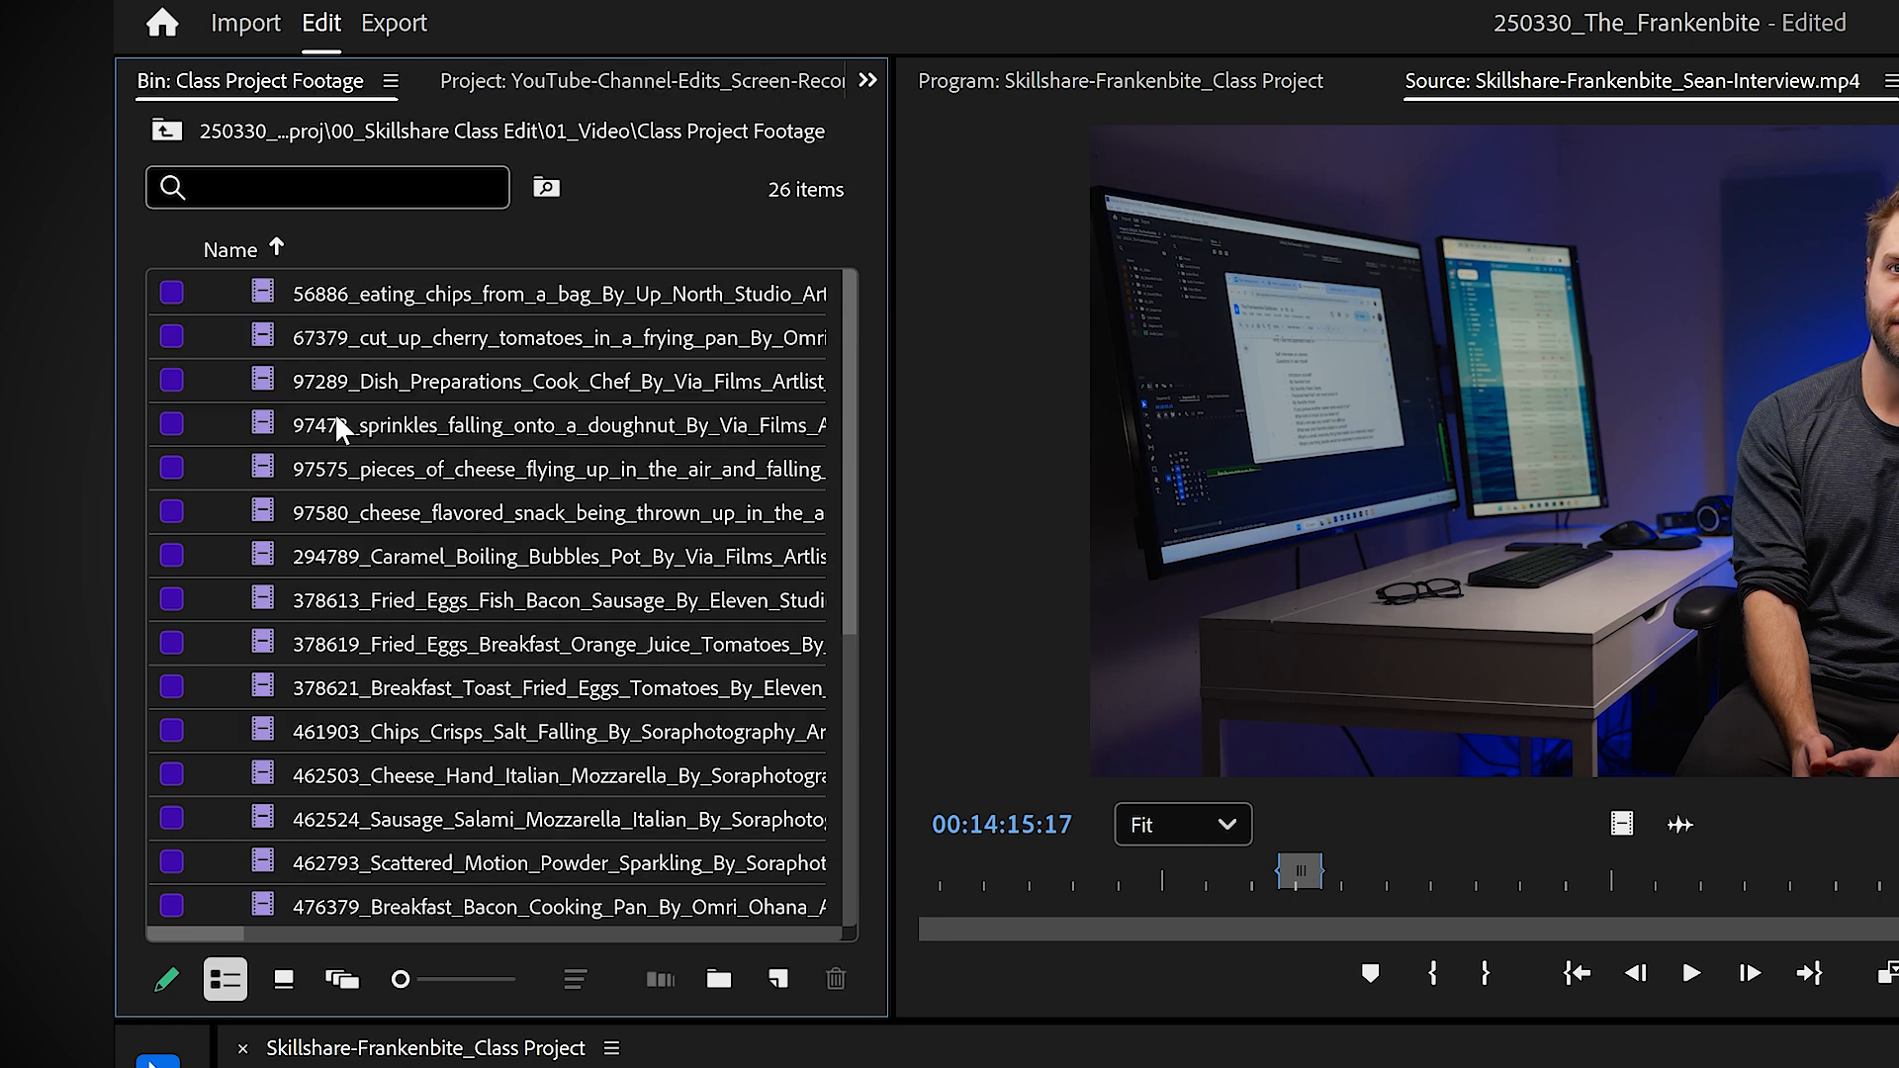
{"action": "scroll", "coordinate": [335, 416], "scroll_direction": "down", "scroll_amount": 5}
{"action": "scroll", "coordinate": [332, 433], "scroll_direction": "up", "scroll_amount": 4}
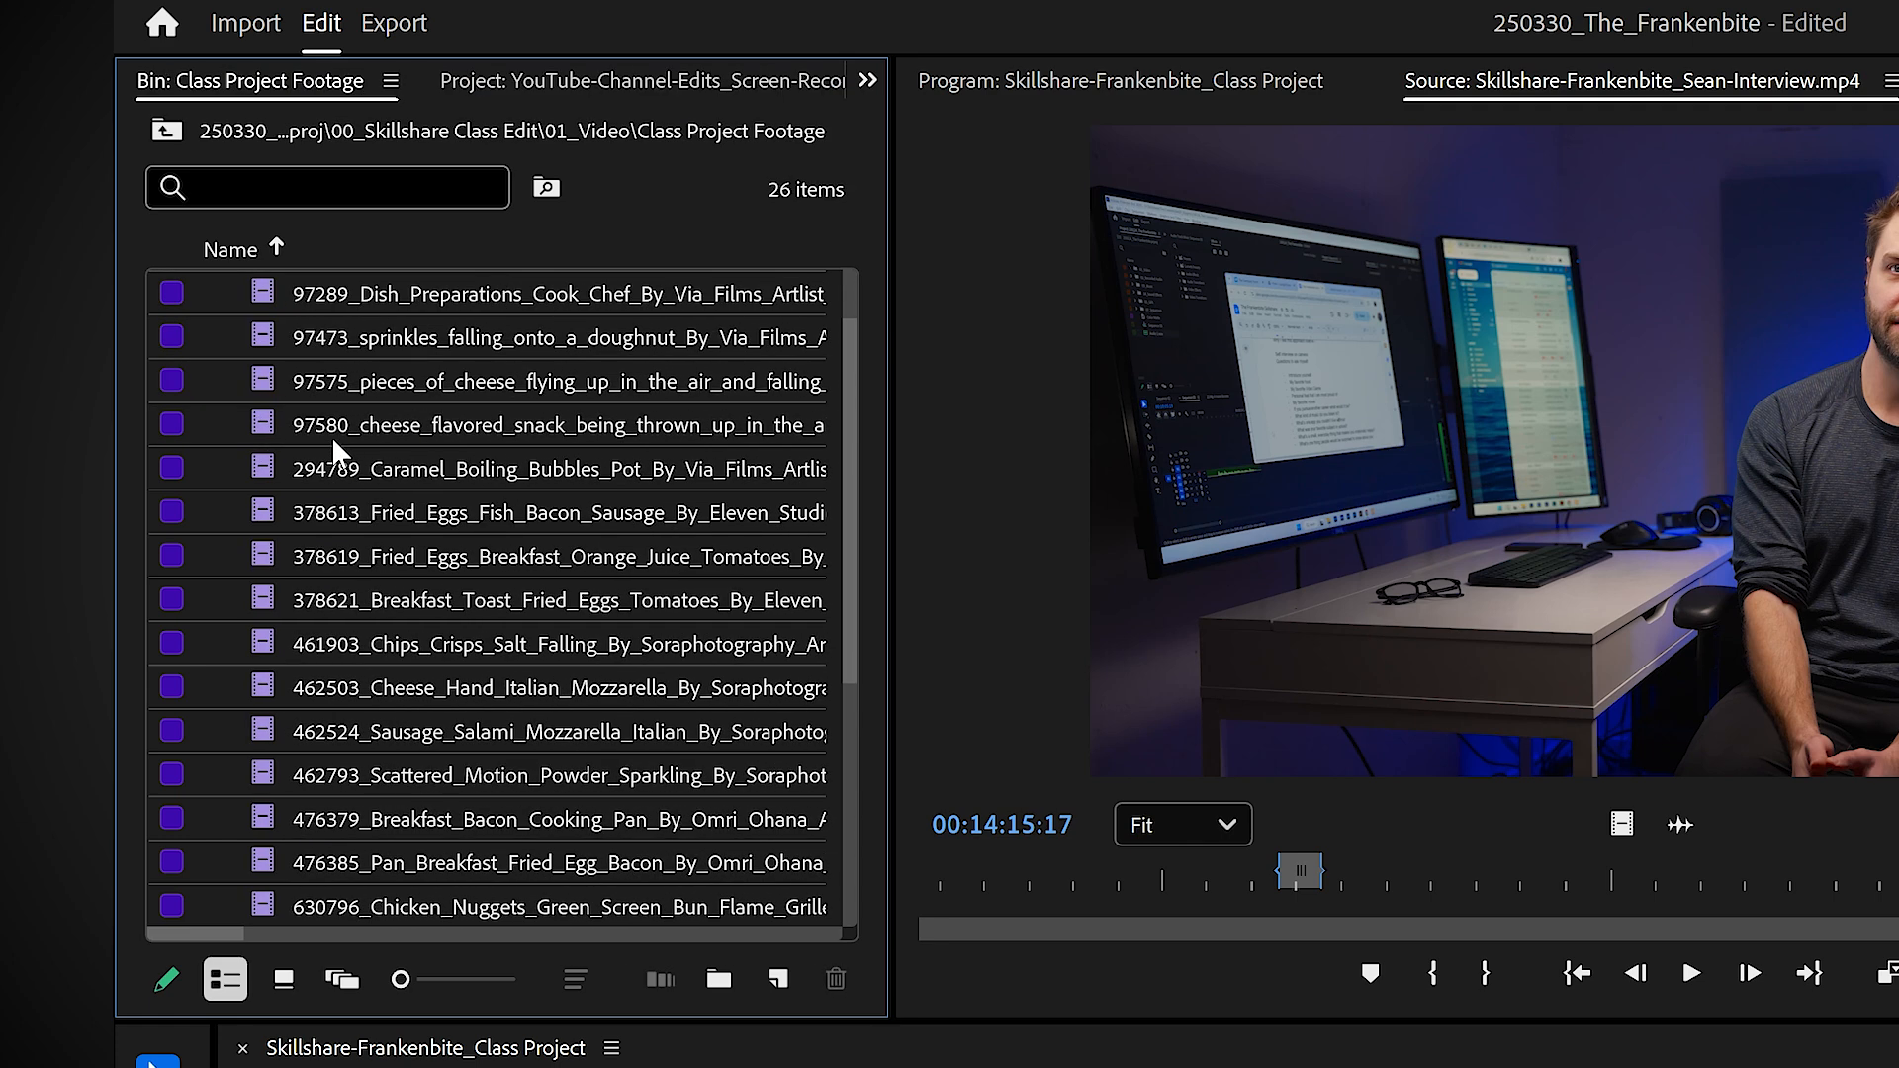
{"action": "scroll", "coordinate": [330, 436], "scroll_direction": "down", "scroll_amount": 3}
{"action": "scroll", "coordinate": [330, 436], "scroll_direction": "up", "scroll_amount": 2}
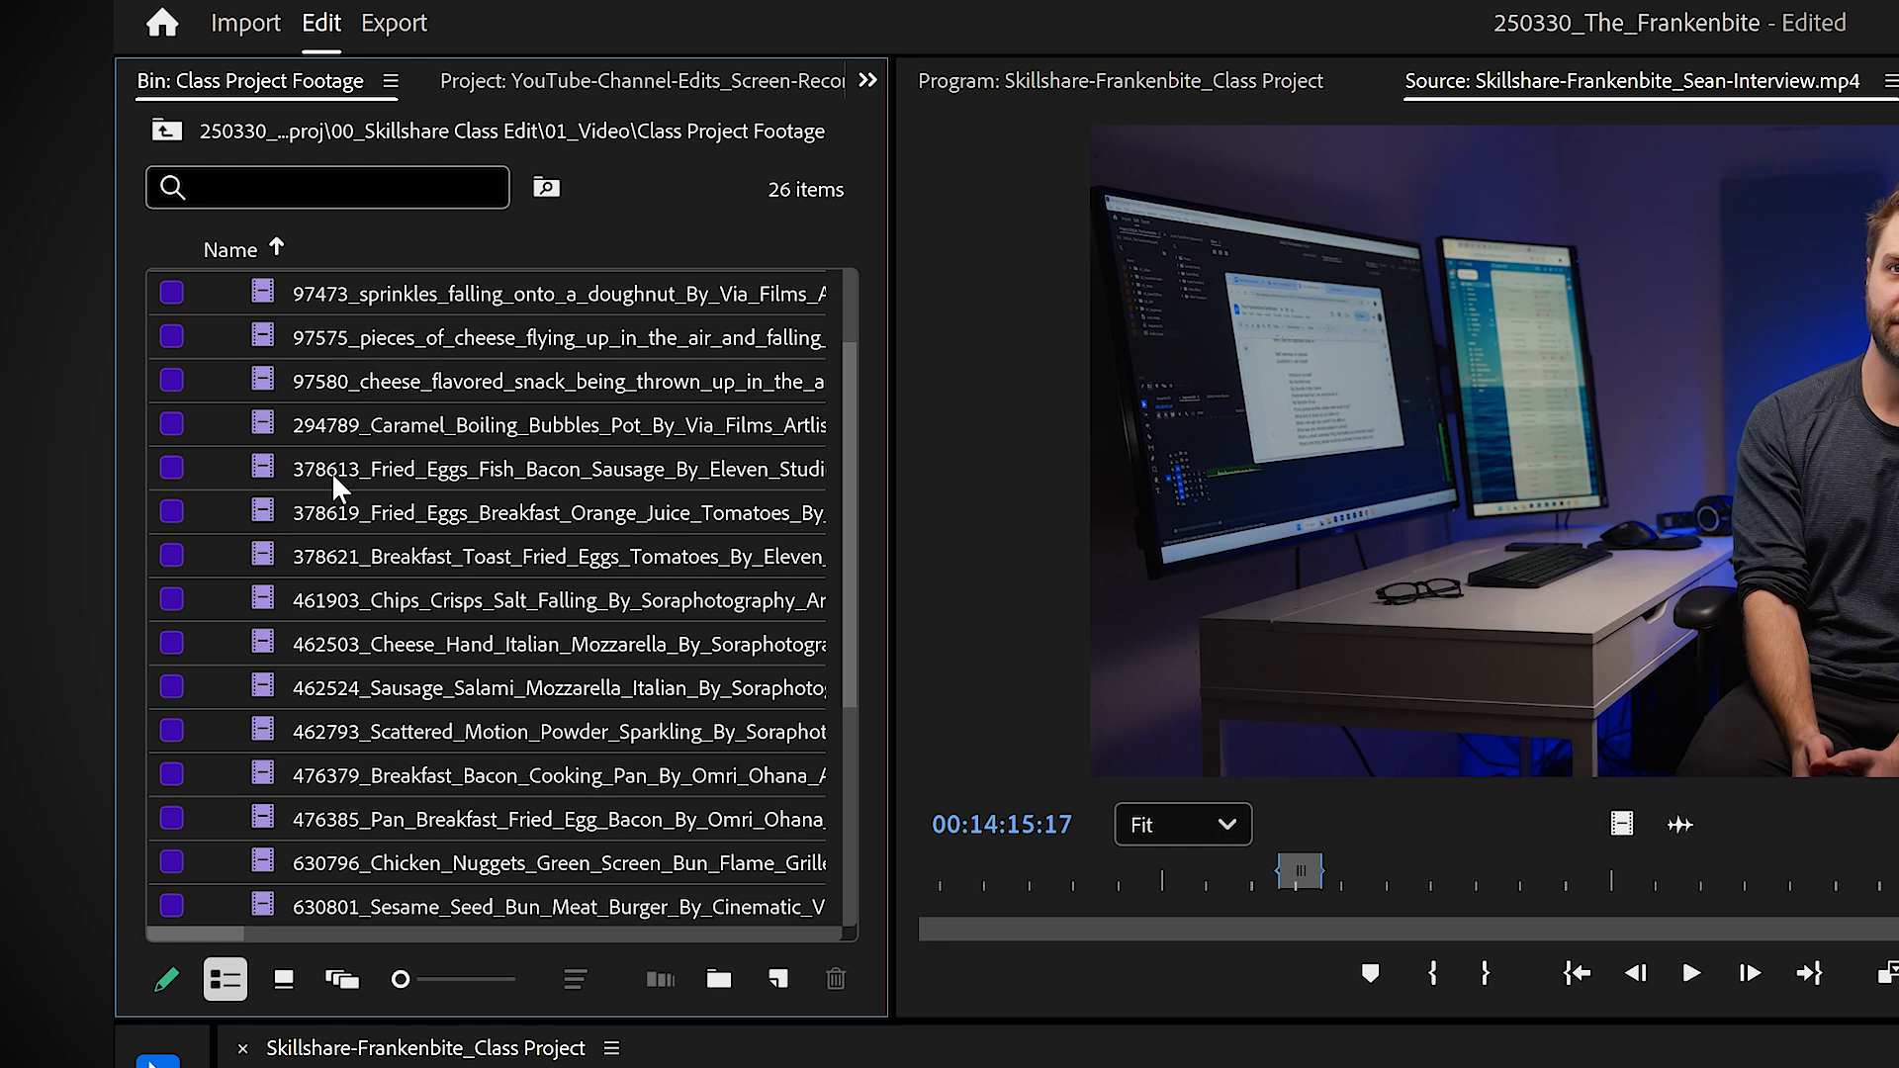
Step: Show the bin's clips as thumbnails and move the selection to the 630801_Sesame_Seed_Bun clip
{"action": "left_click", "coordinate": [290, 992]}
{"action": "key", "text": "Up"}
{"action": "key", "text": "Up"}
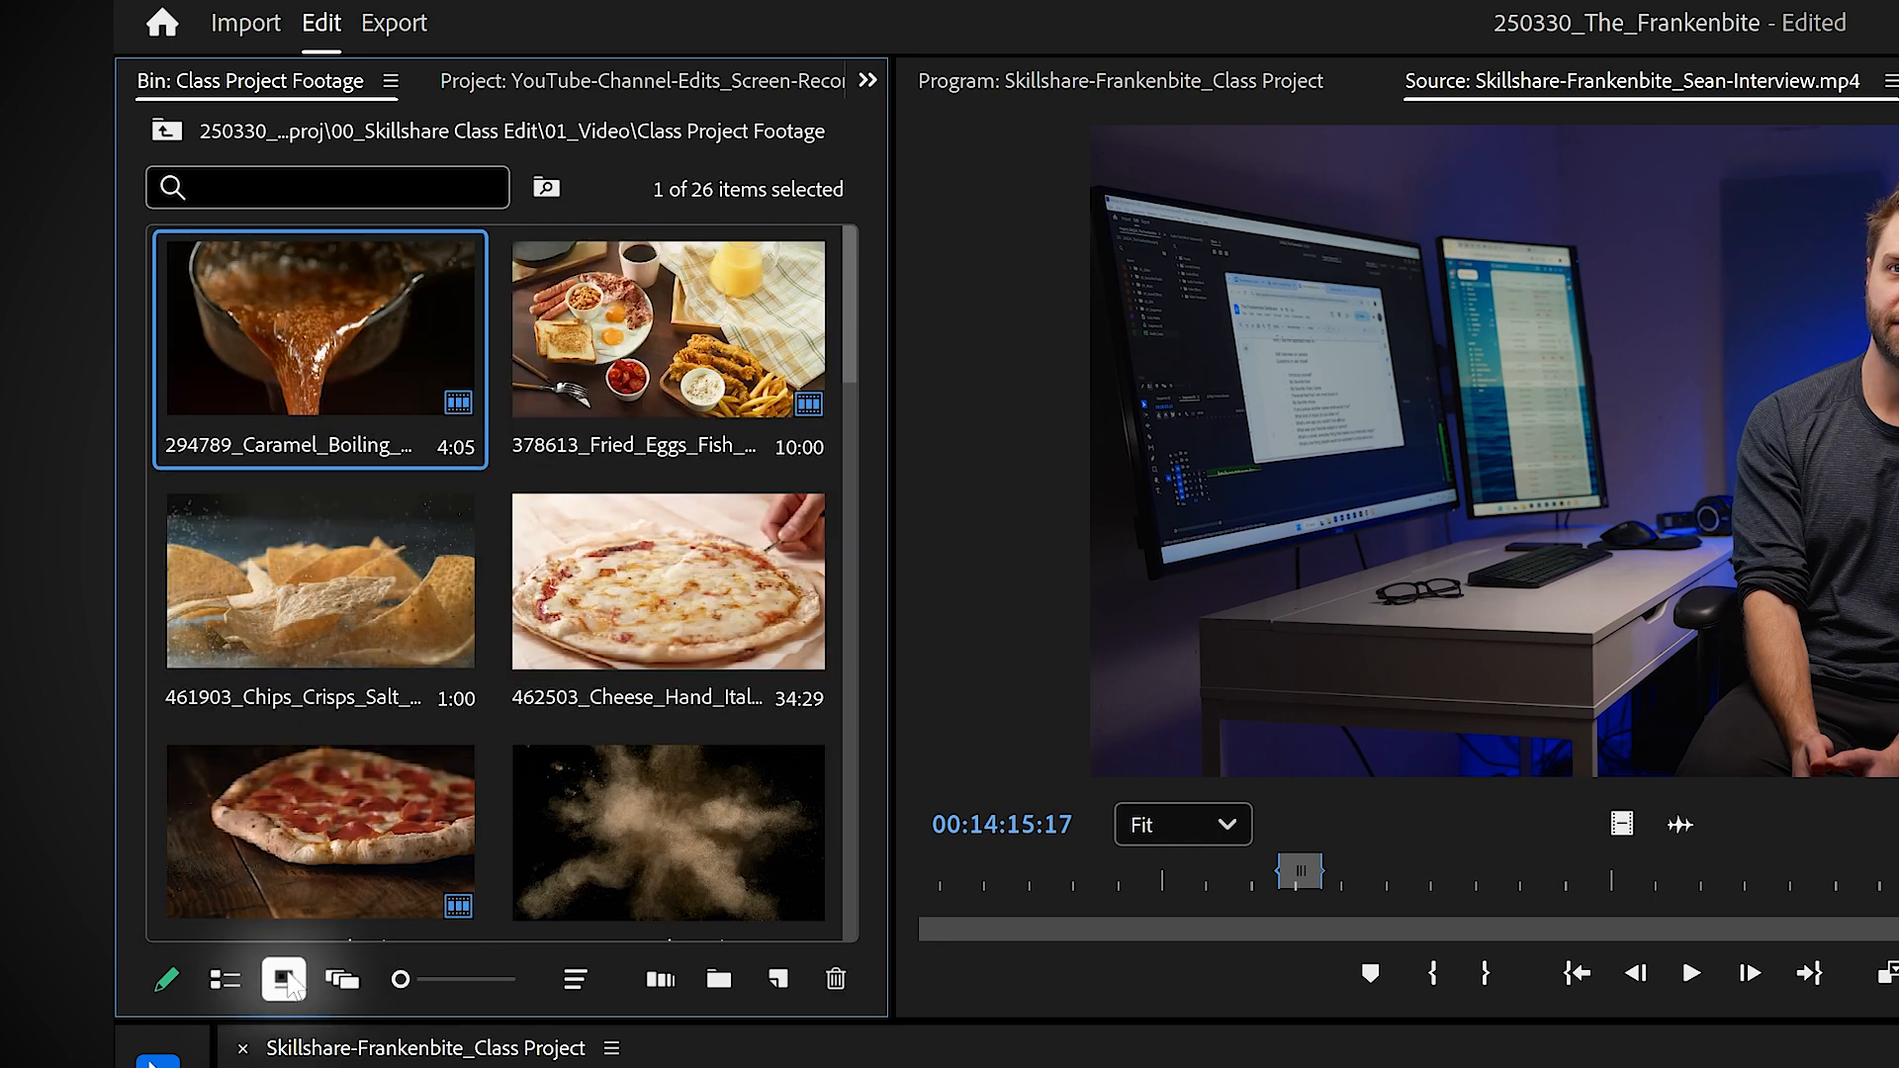
{"action": "key", "text": "Right"}
{"action": "key", "text": "Down"}
{"action": "key", "text": "Down"}
{"action": "key", "text": "Down"}
Step: Look through the footage thumbnails from the burger clips down to the star, wormhole and donut clips by moving the selection
{"action": "key", "text": "Down"}
{"action": "key", "text": "Down"}
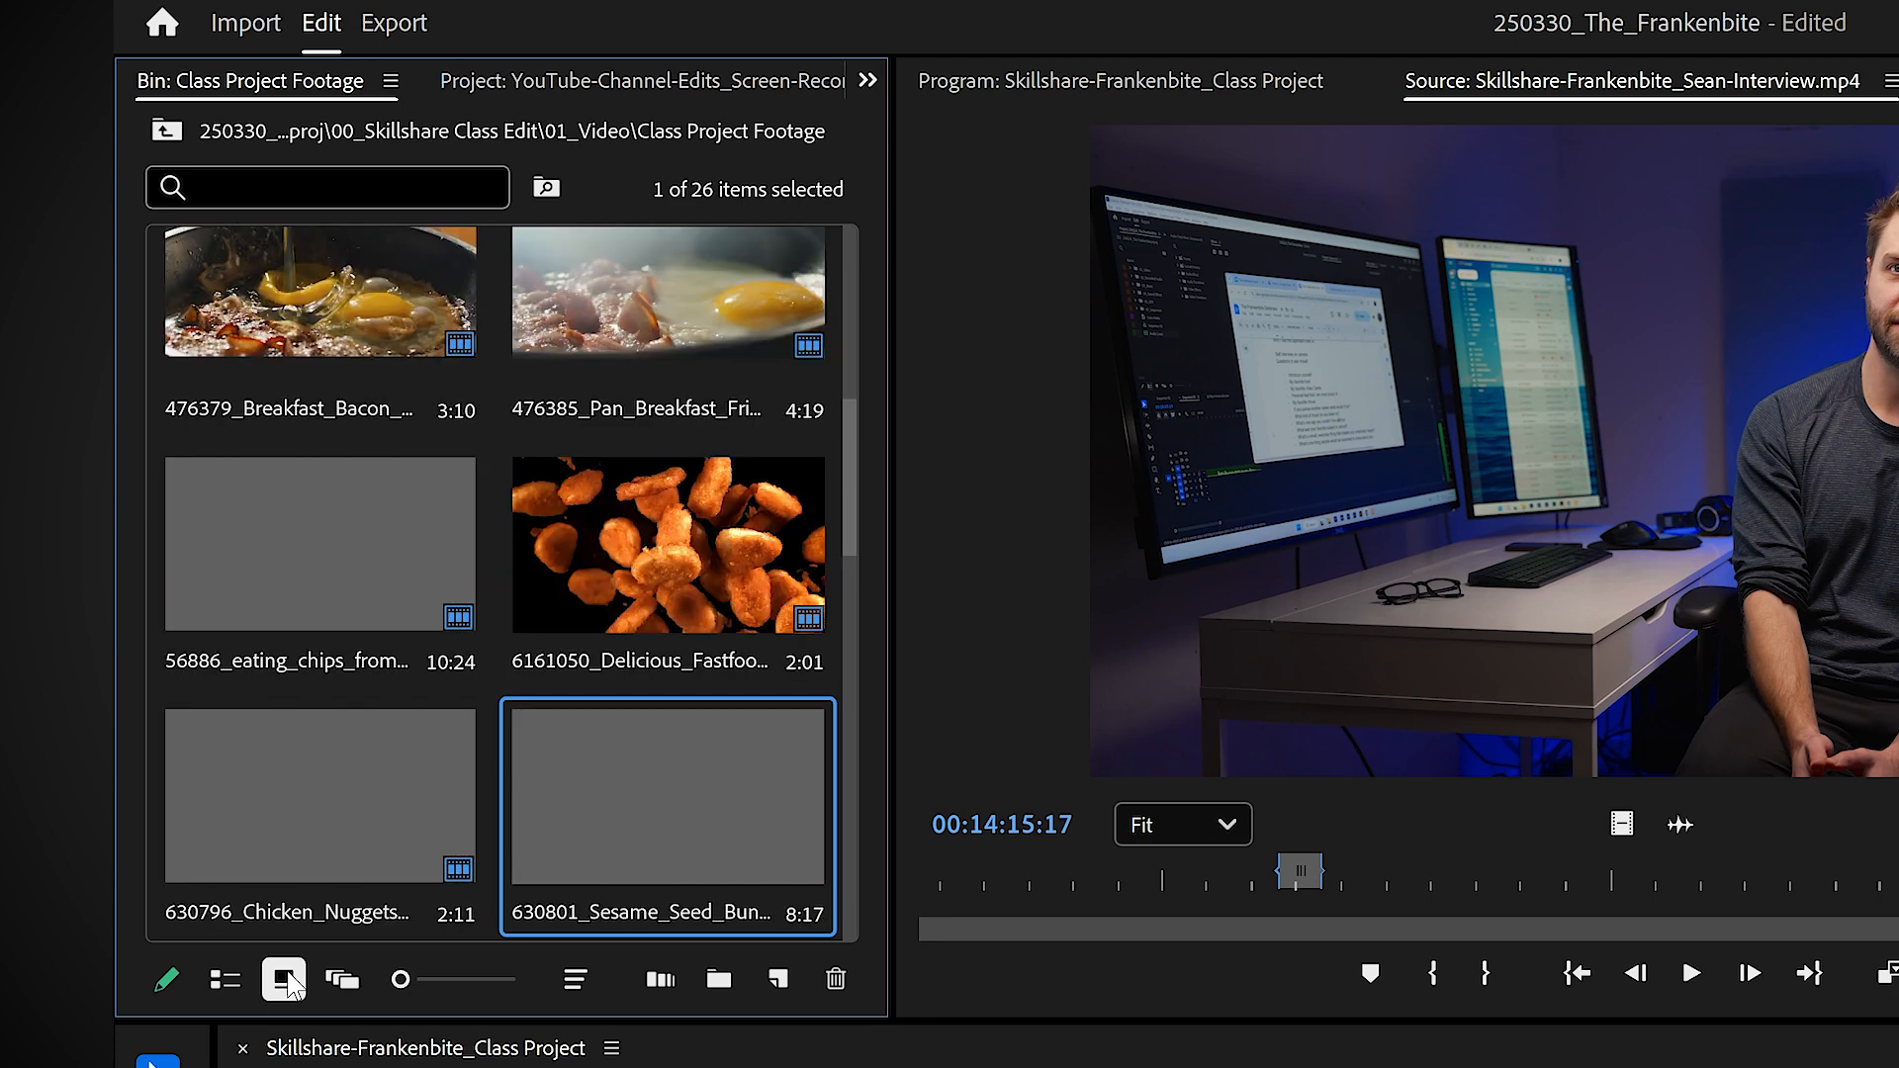
{"action": "key", "text": "Up"}
{"action": "key", "text": "Left"}
{"action": "key", "text": "Down"}
{"action": "key", "text": "Down"}
{"action": "key", "text": "Down"}
{"action": "key", "text": "Right"}
{"action": "key", "text": "Up"}
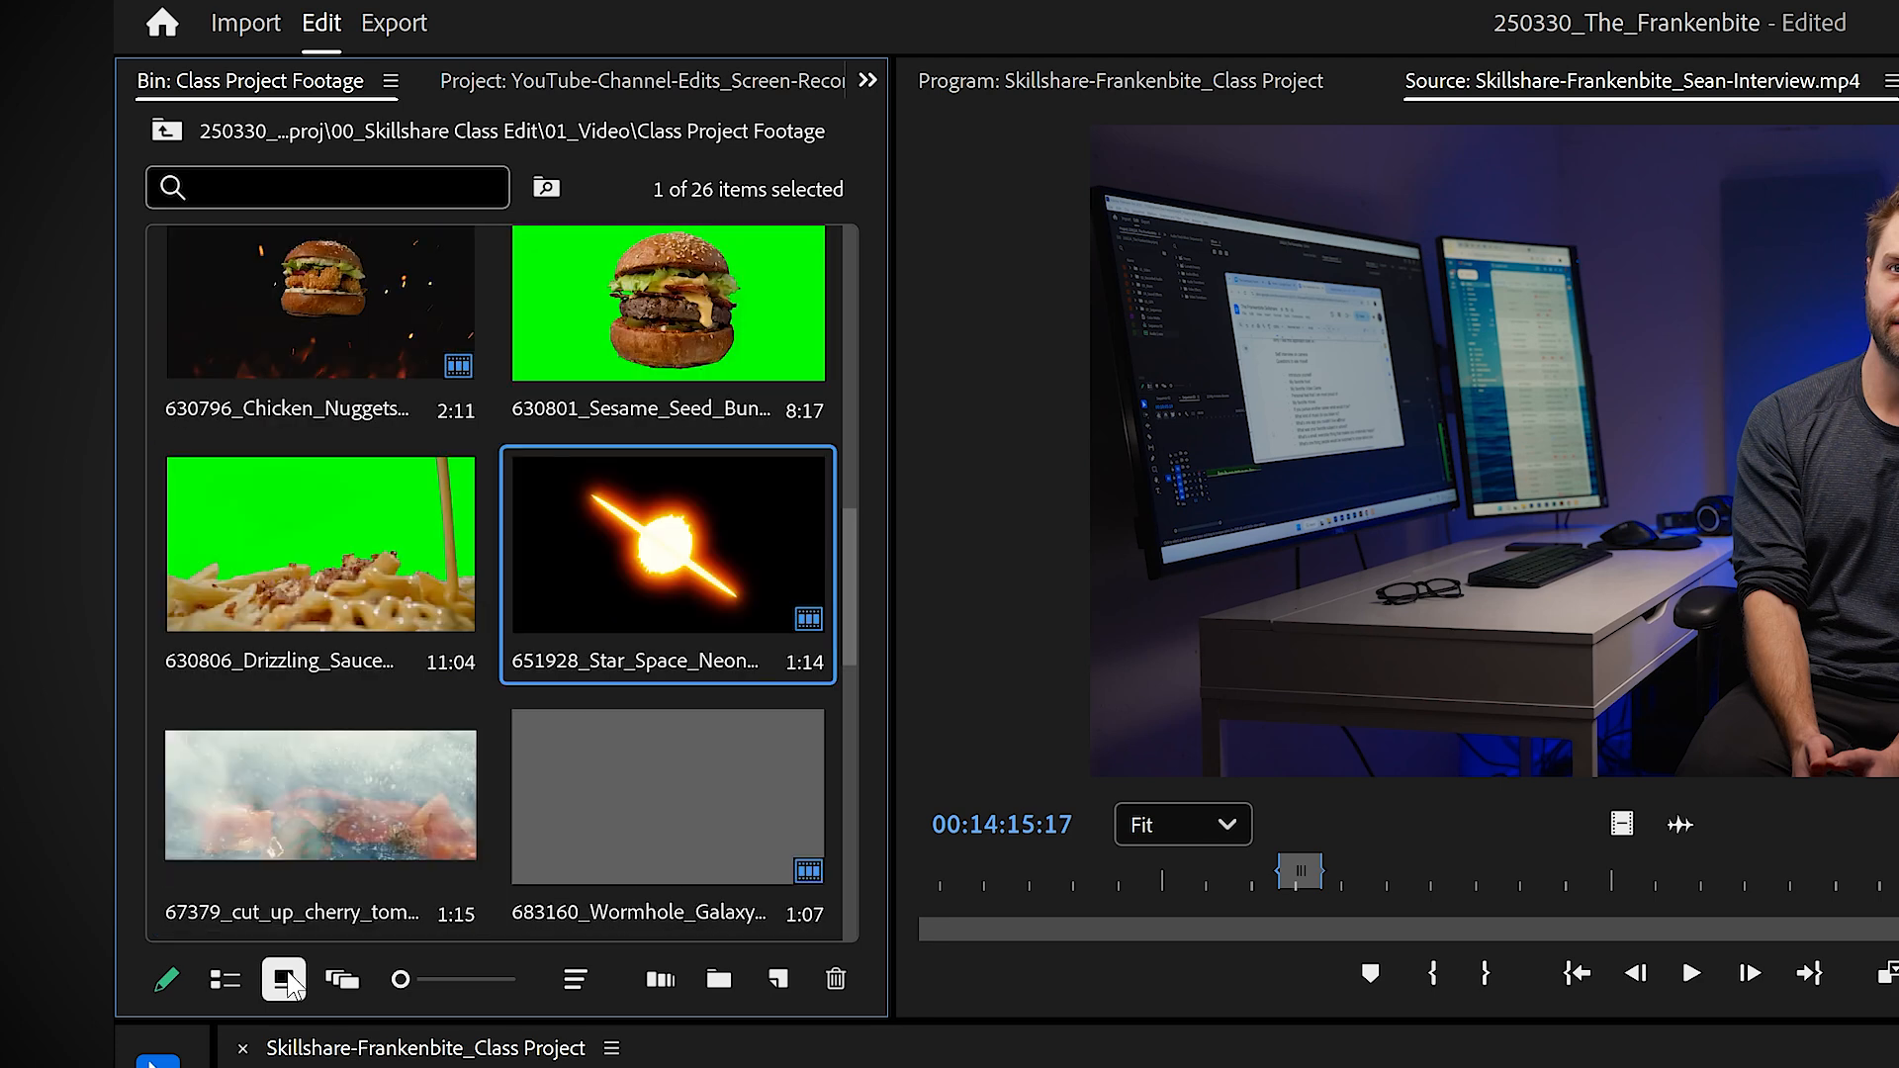
{"action": "key", "text": "Down"}
{"action": "key", "text": "Down"}
{"action": "key", "text": "Left"}
{"action": "key", "text": "Down"}
{"action": "key", "text": "Up"}
{"action": "key", "text": "Up"}
{"action": "key", "text": "Up"}
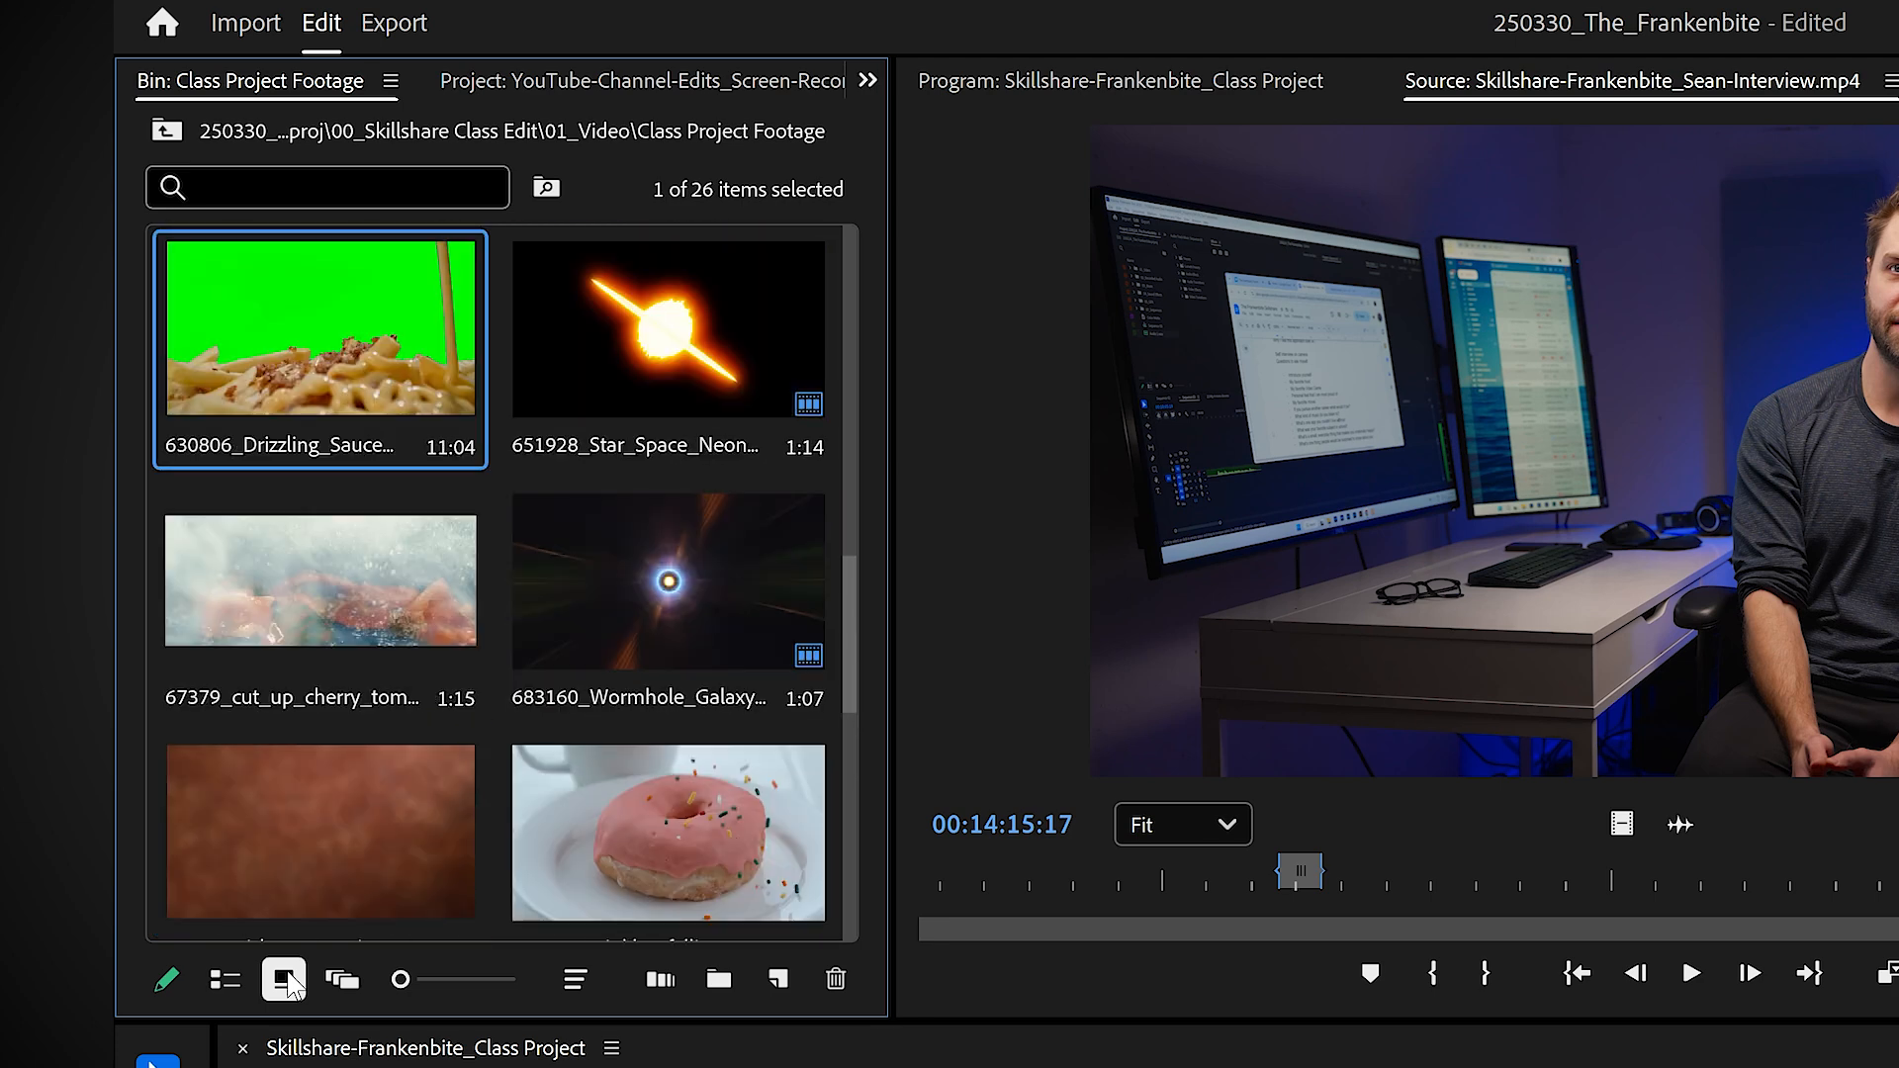
Step: Select the 378613_Fried_Eggs_Fish clip in the bin and open it in the Source Monitor
{"action": "key", "text": "Right"}
{"action": "key", "text": "Up"}
{"action": "key", "text": "Up"}
{"action": "key", "text": "Up"}
{"action": "key", "text": "Up"}
{"action": "key", "text": "Up"}
{"action": "key", "text": "Up"}
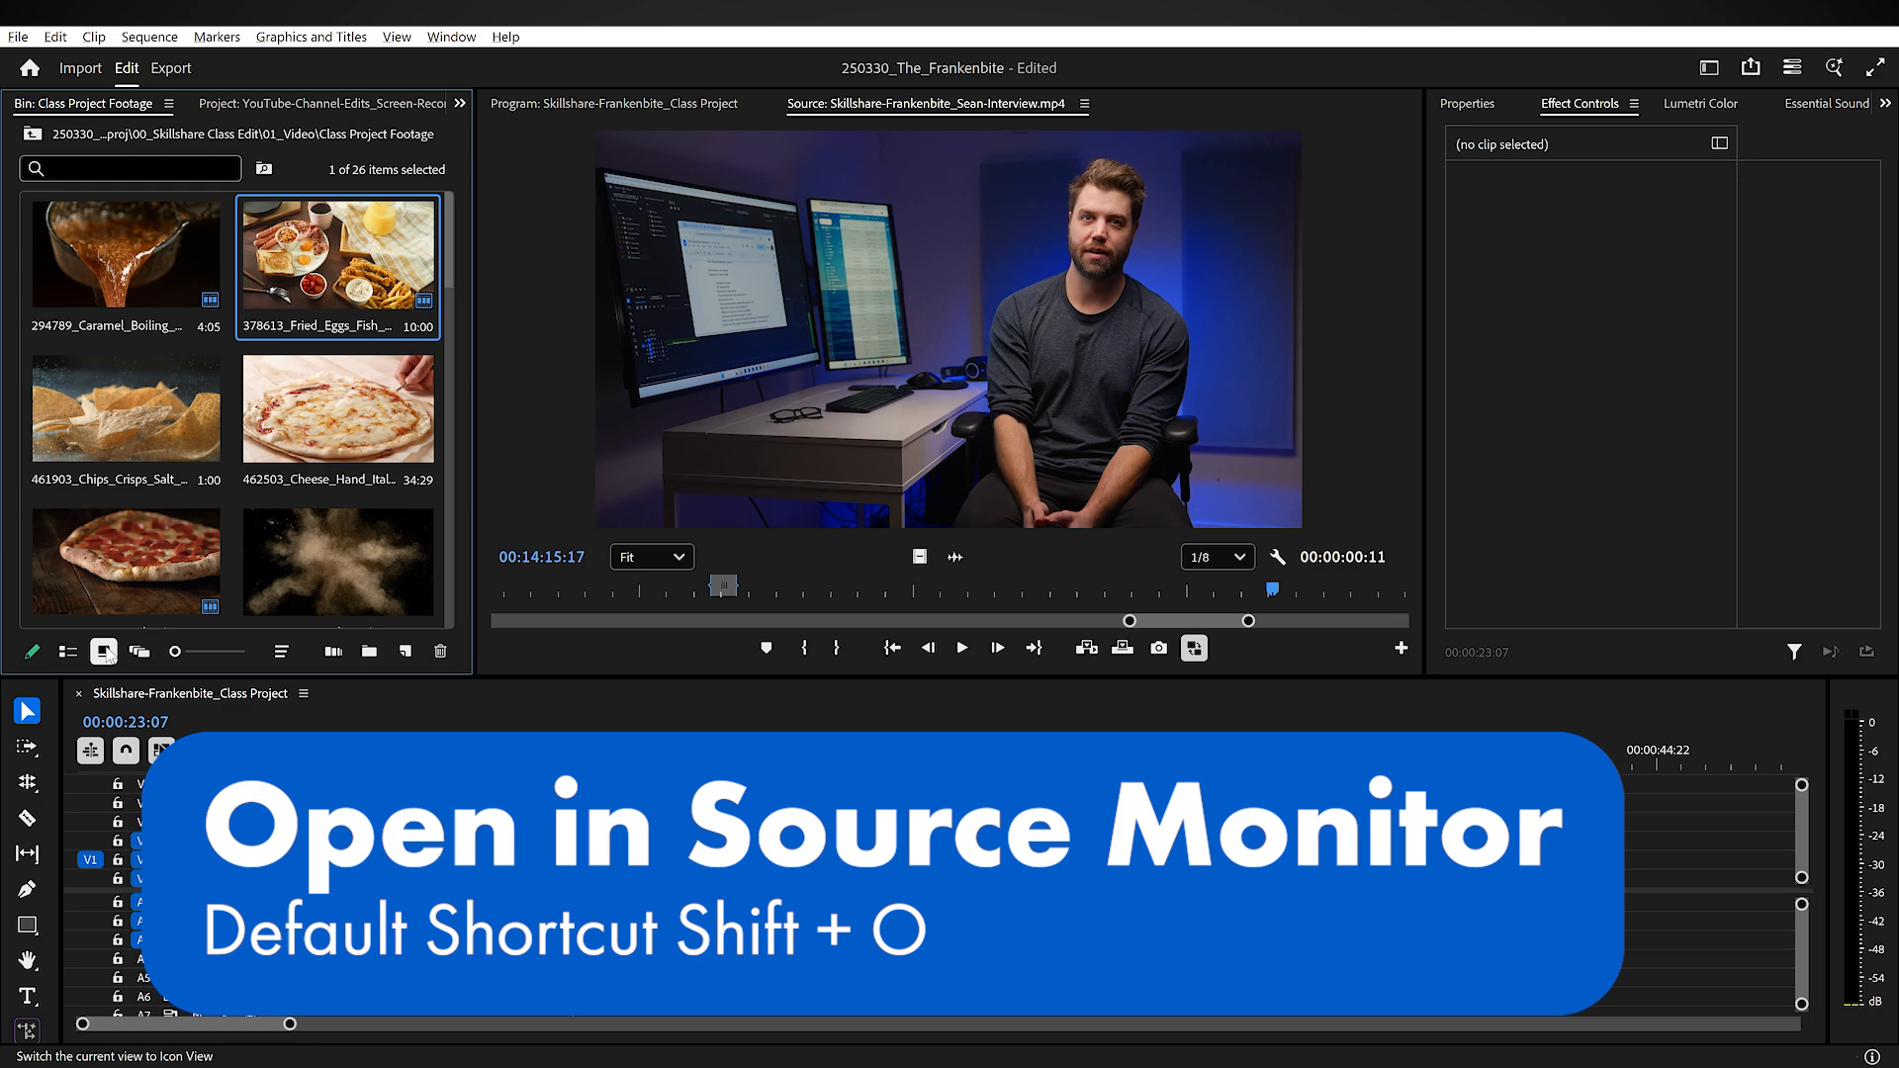
{"action": "key", "text": "shift+o"}
Step: Shuttle through the fried eggs source clip and mark its In point at 01:00:03:15
{"action": "key", "text": "space"}
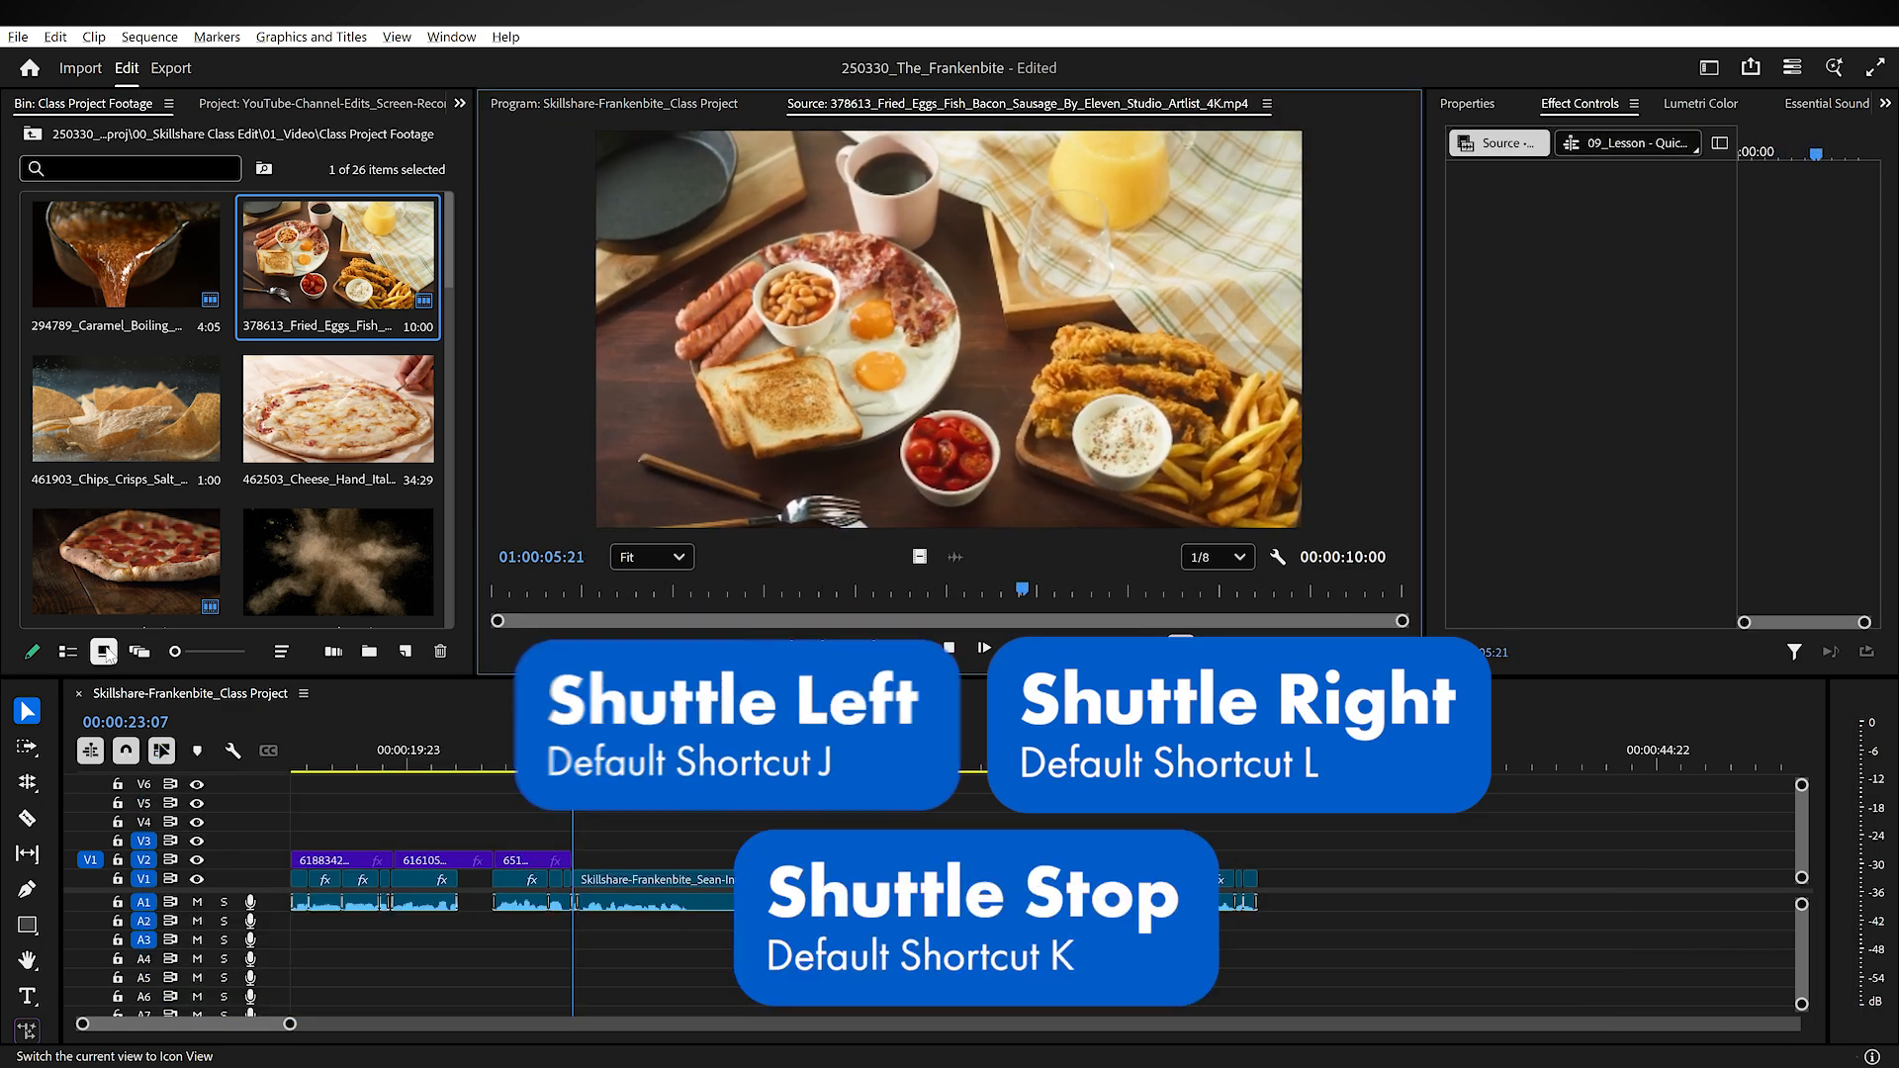
{"action": "key", "text": "j"}
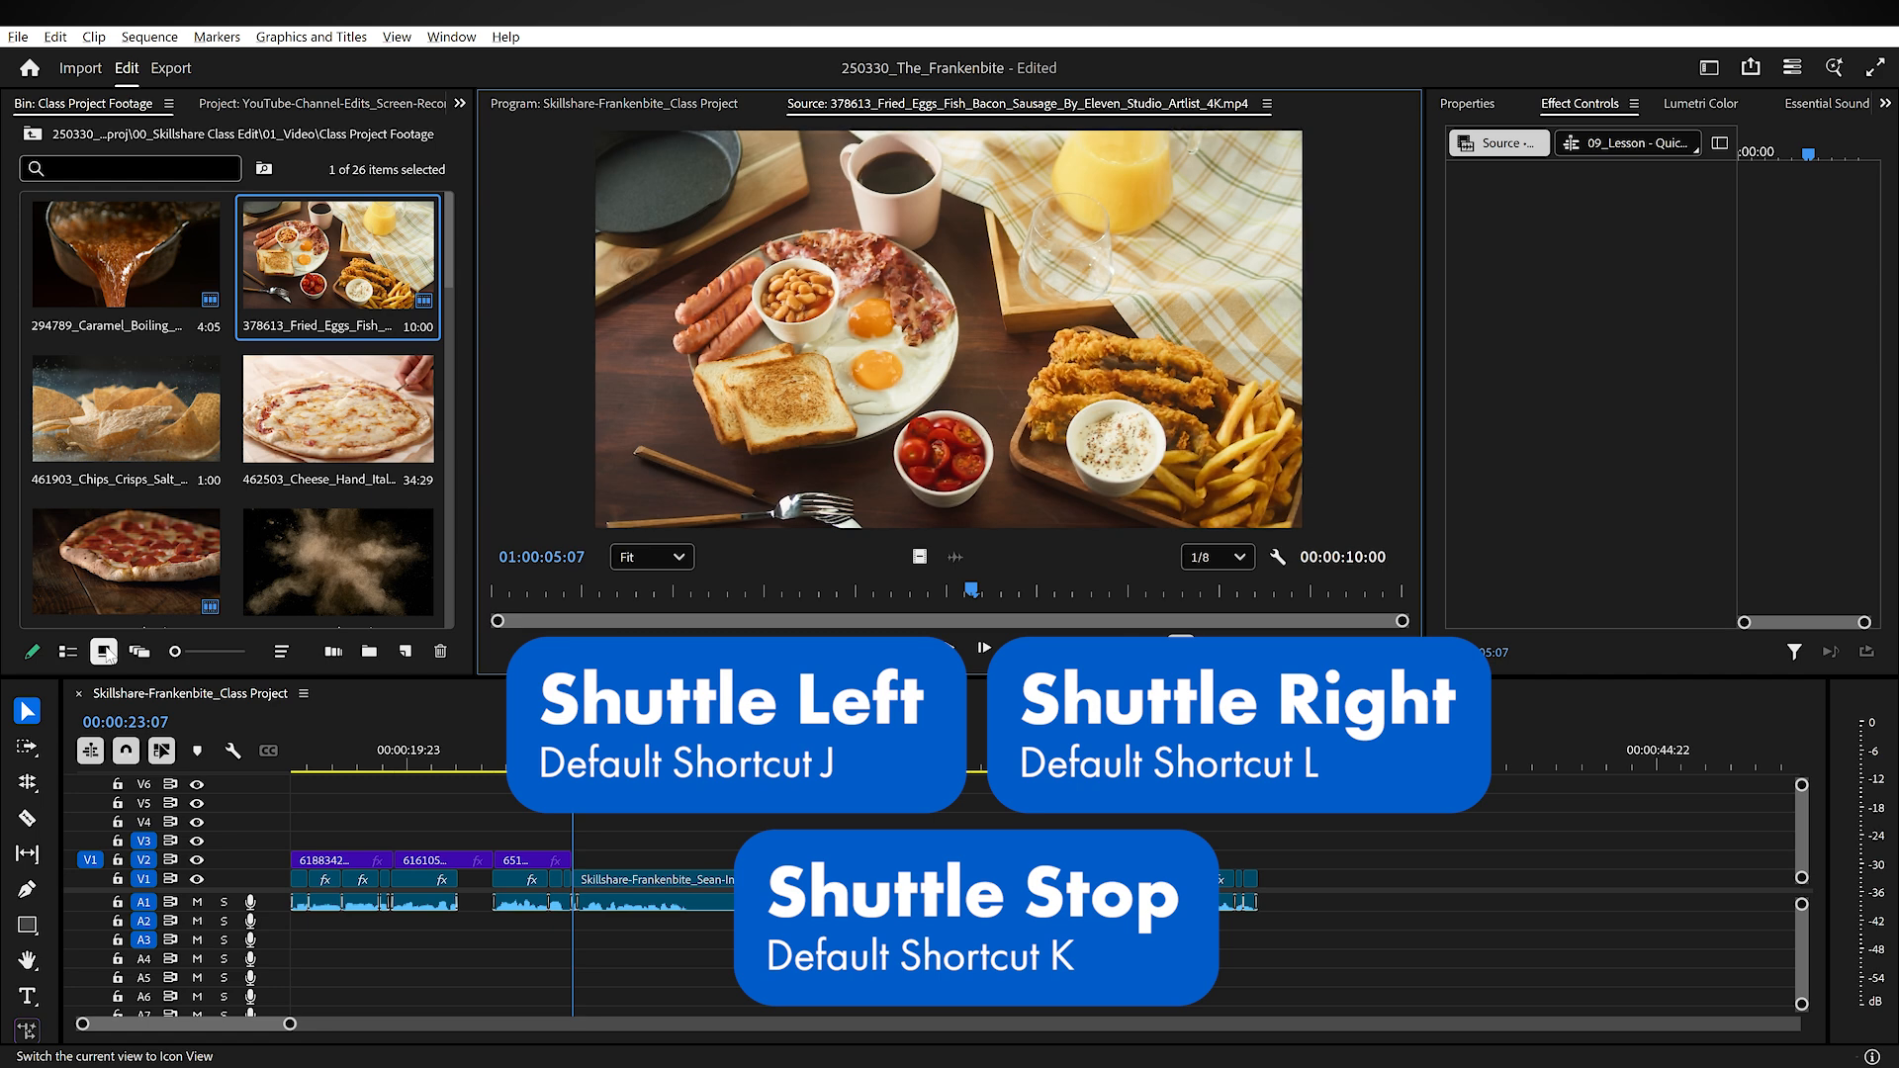
{"action": "key", "text": "k"}
{"action": "key", "text": "i"}
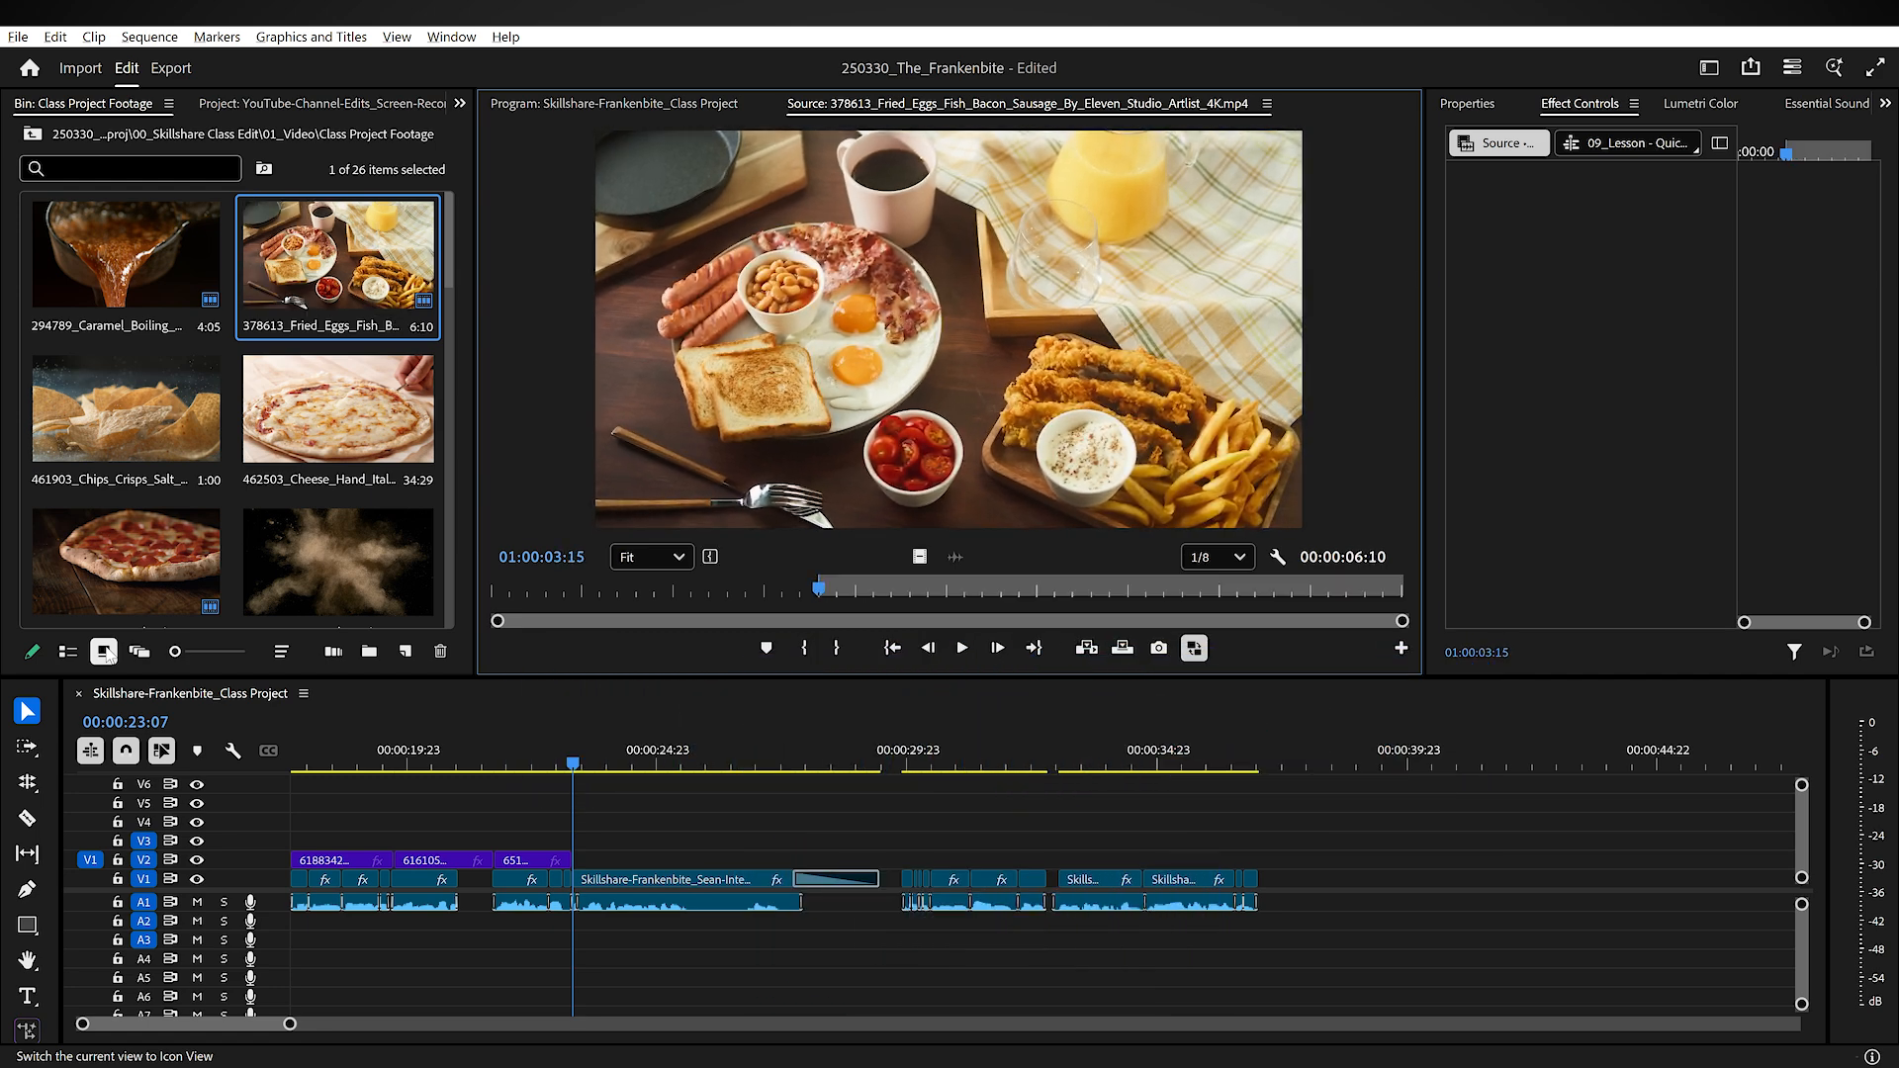
Step: Mark the source Out point at 01:00:05:02 and overwrite the marked range onto V2 at the timeline playhead
{"action": "key", "text": "l"}
{"action": "key", "text": "k"}
{"action": "key", "text": "o"}
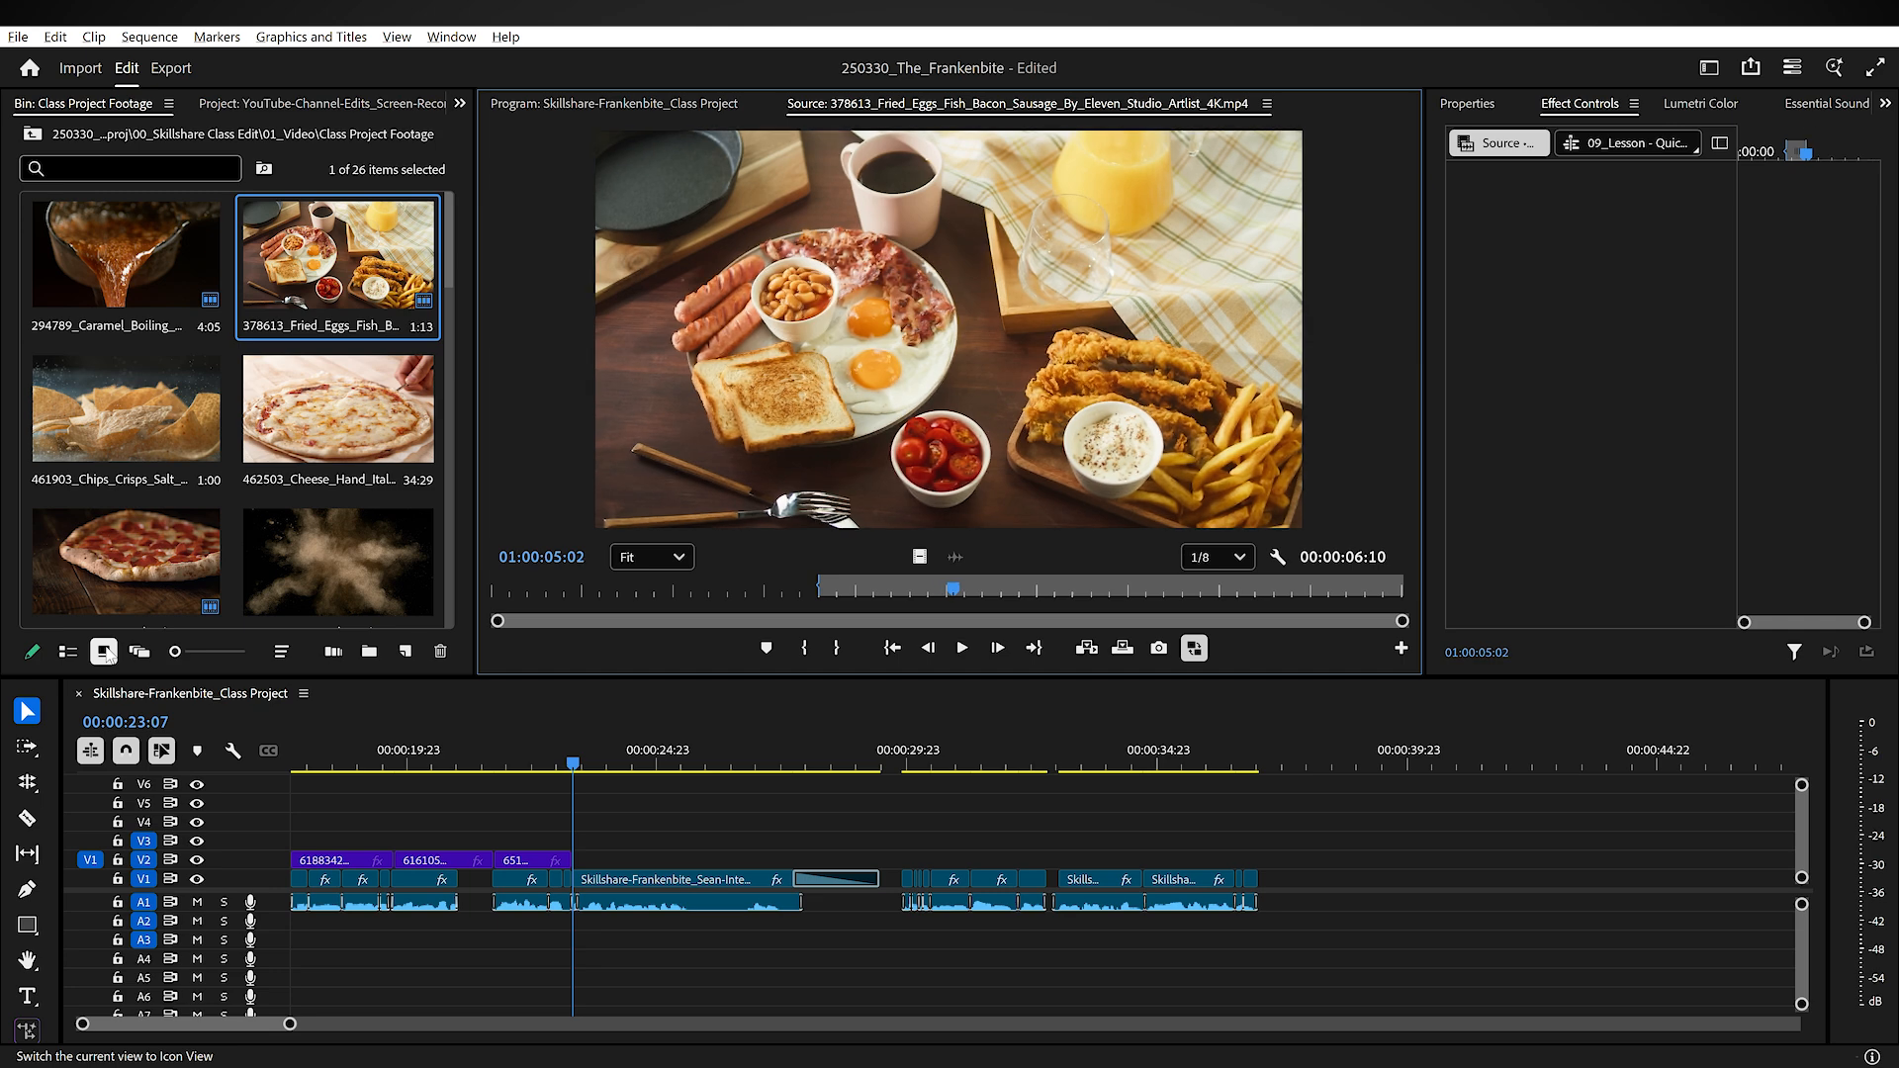
{"action": "key", "text": "period"}
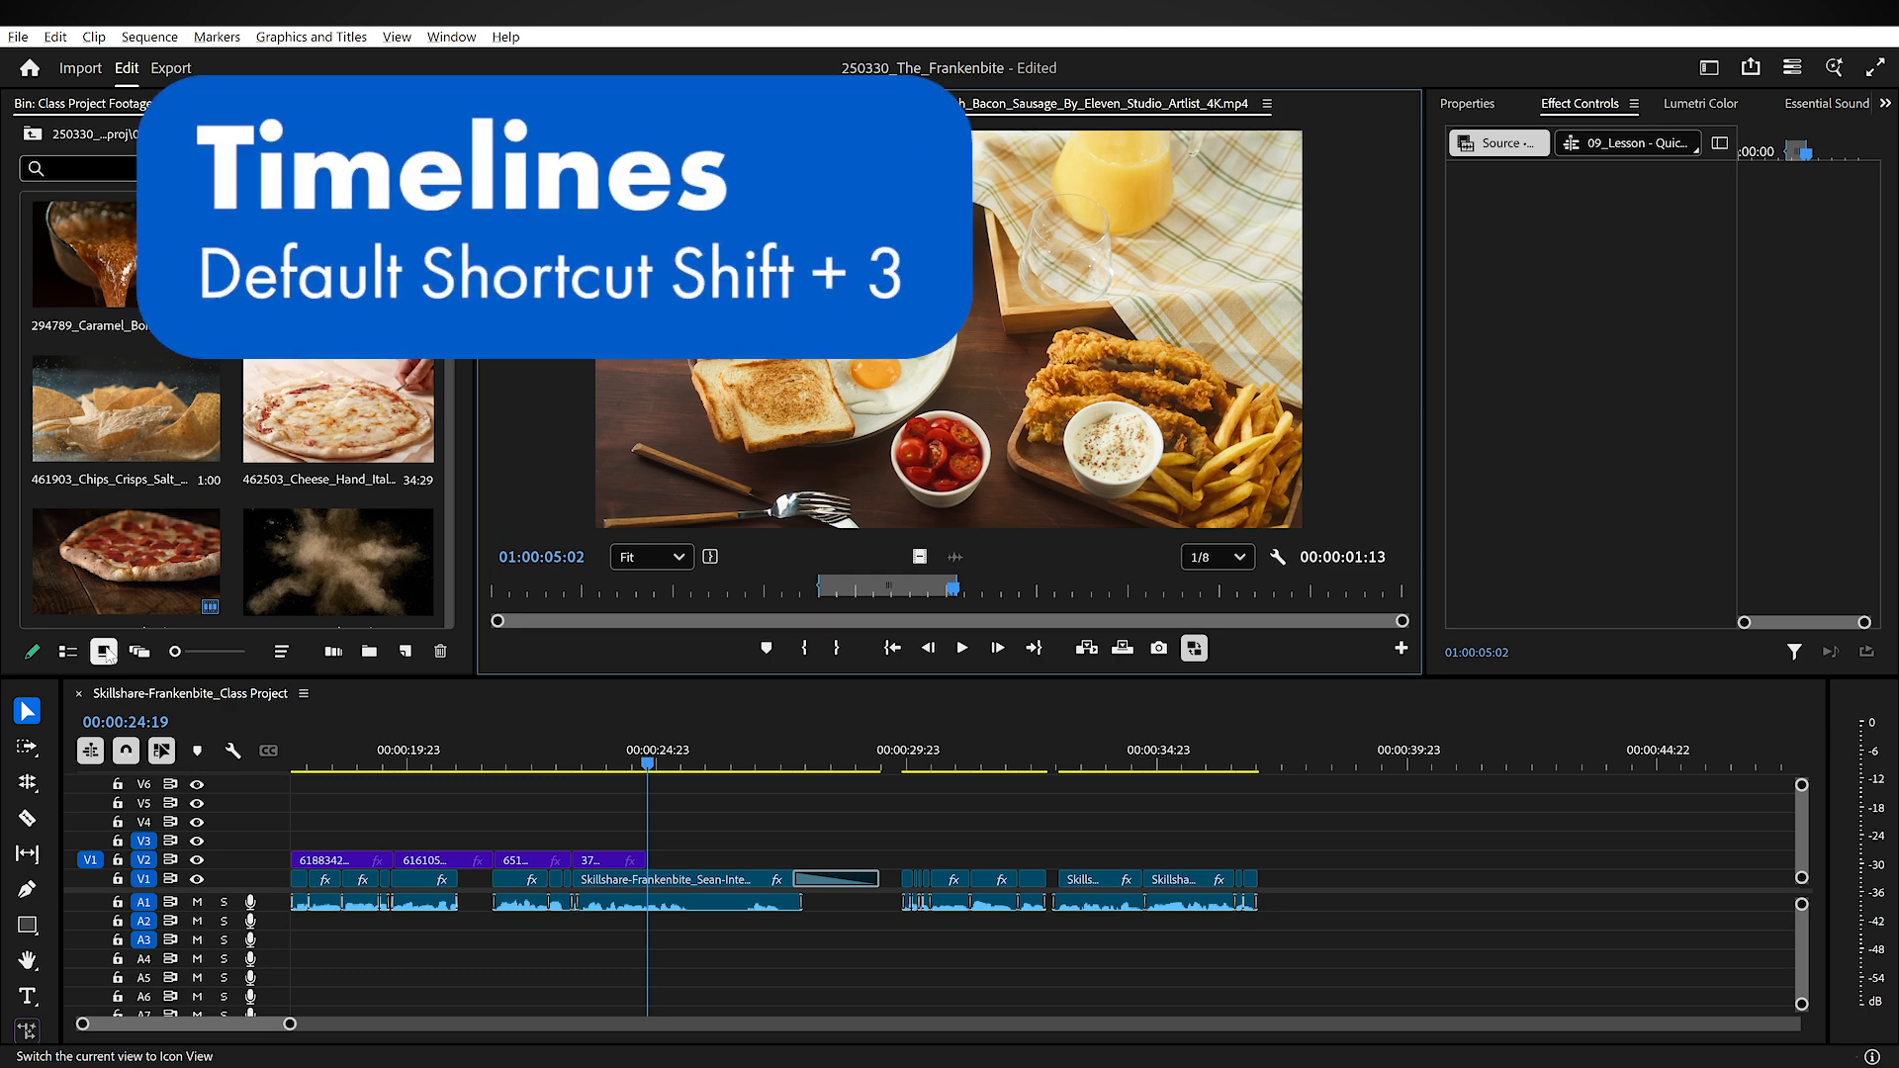
Step: Shuttle back and forth in the timeline to review the fried eggs clip, ending with the playhead at 00:00:24:19
{"action": "key", "text": "shift+3"}
{"action": "key", "text": "j"}
{"action": "key", "text": "l"}
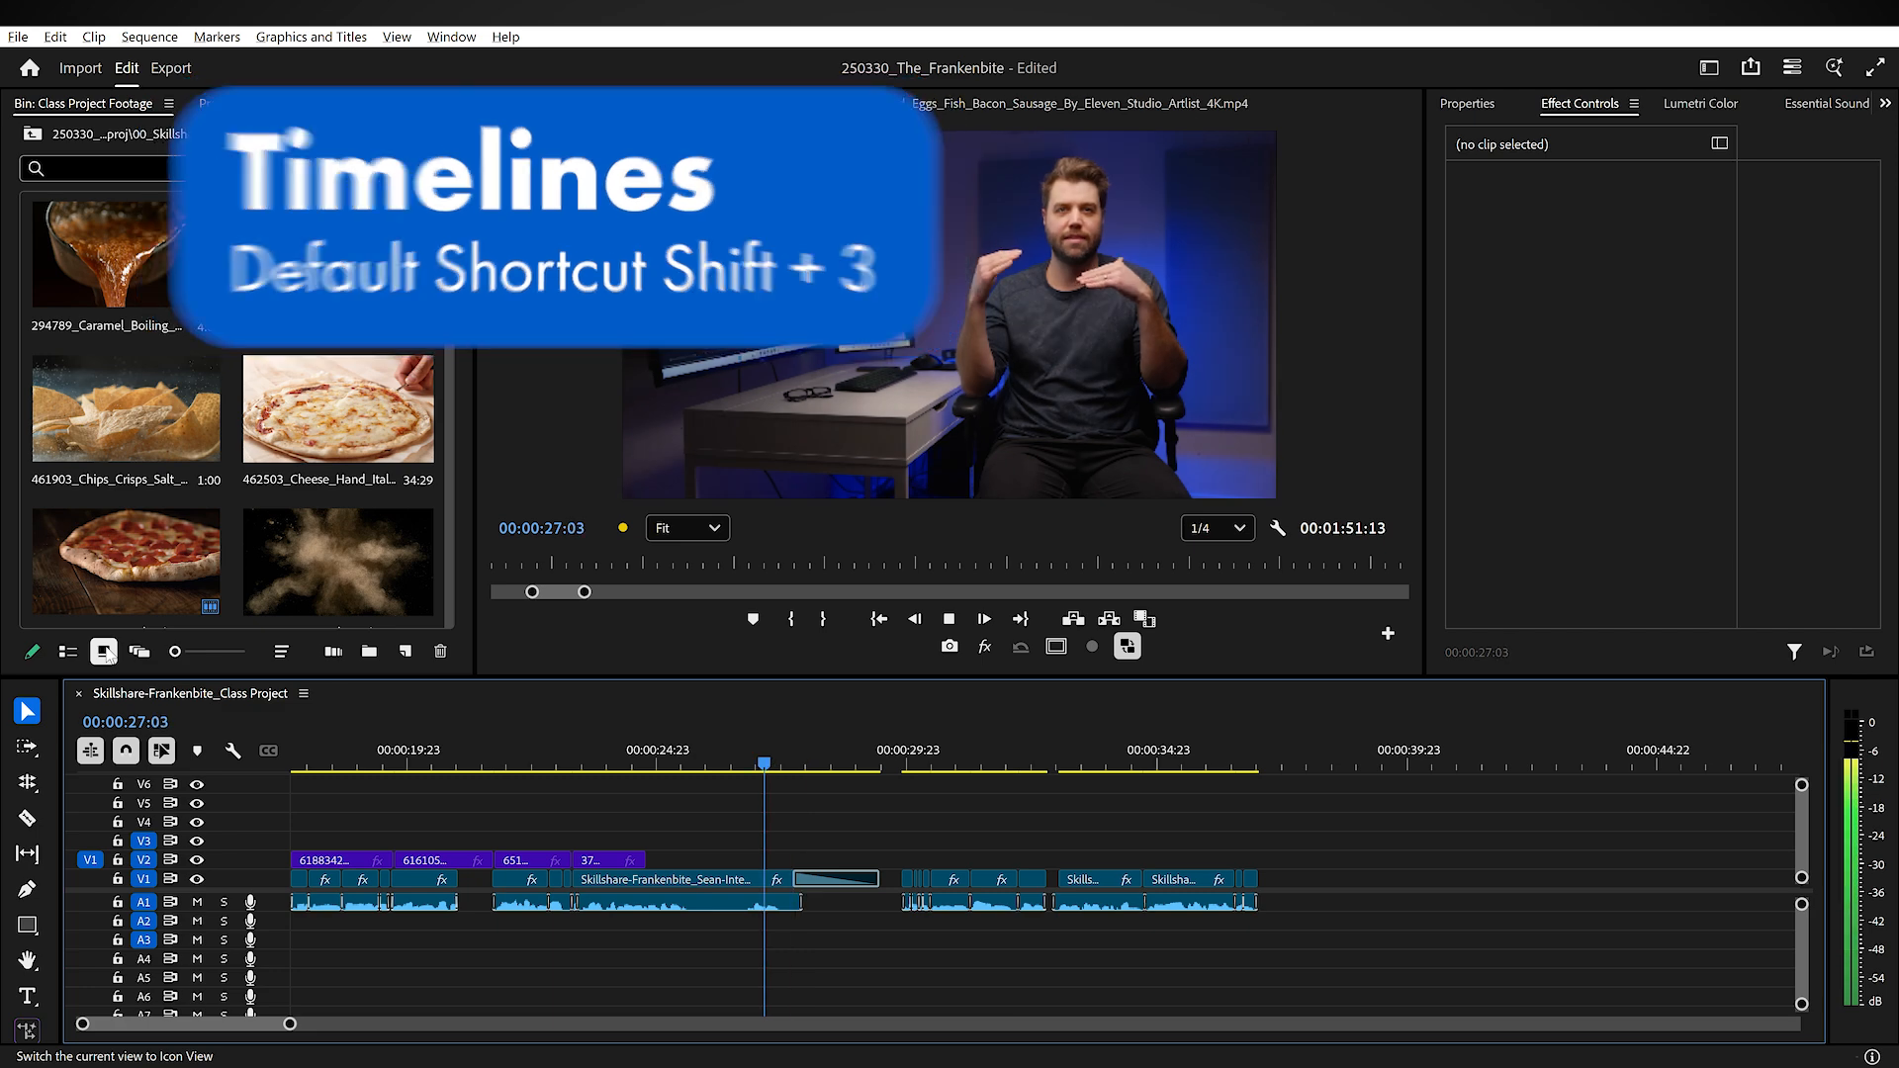
{"action": "key", "text": "j"}
{"action": "key", "text": "j"}
{"action": "key", "text": "k"}
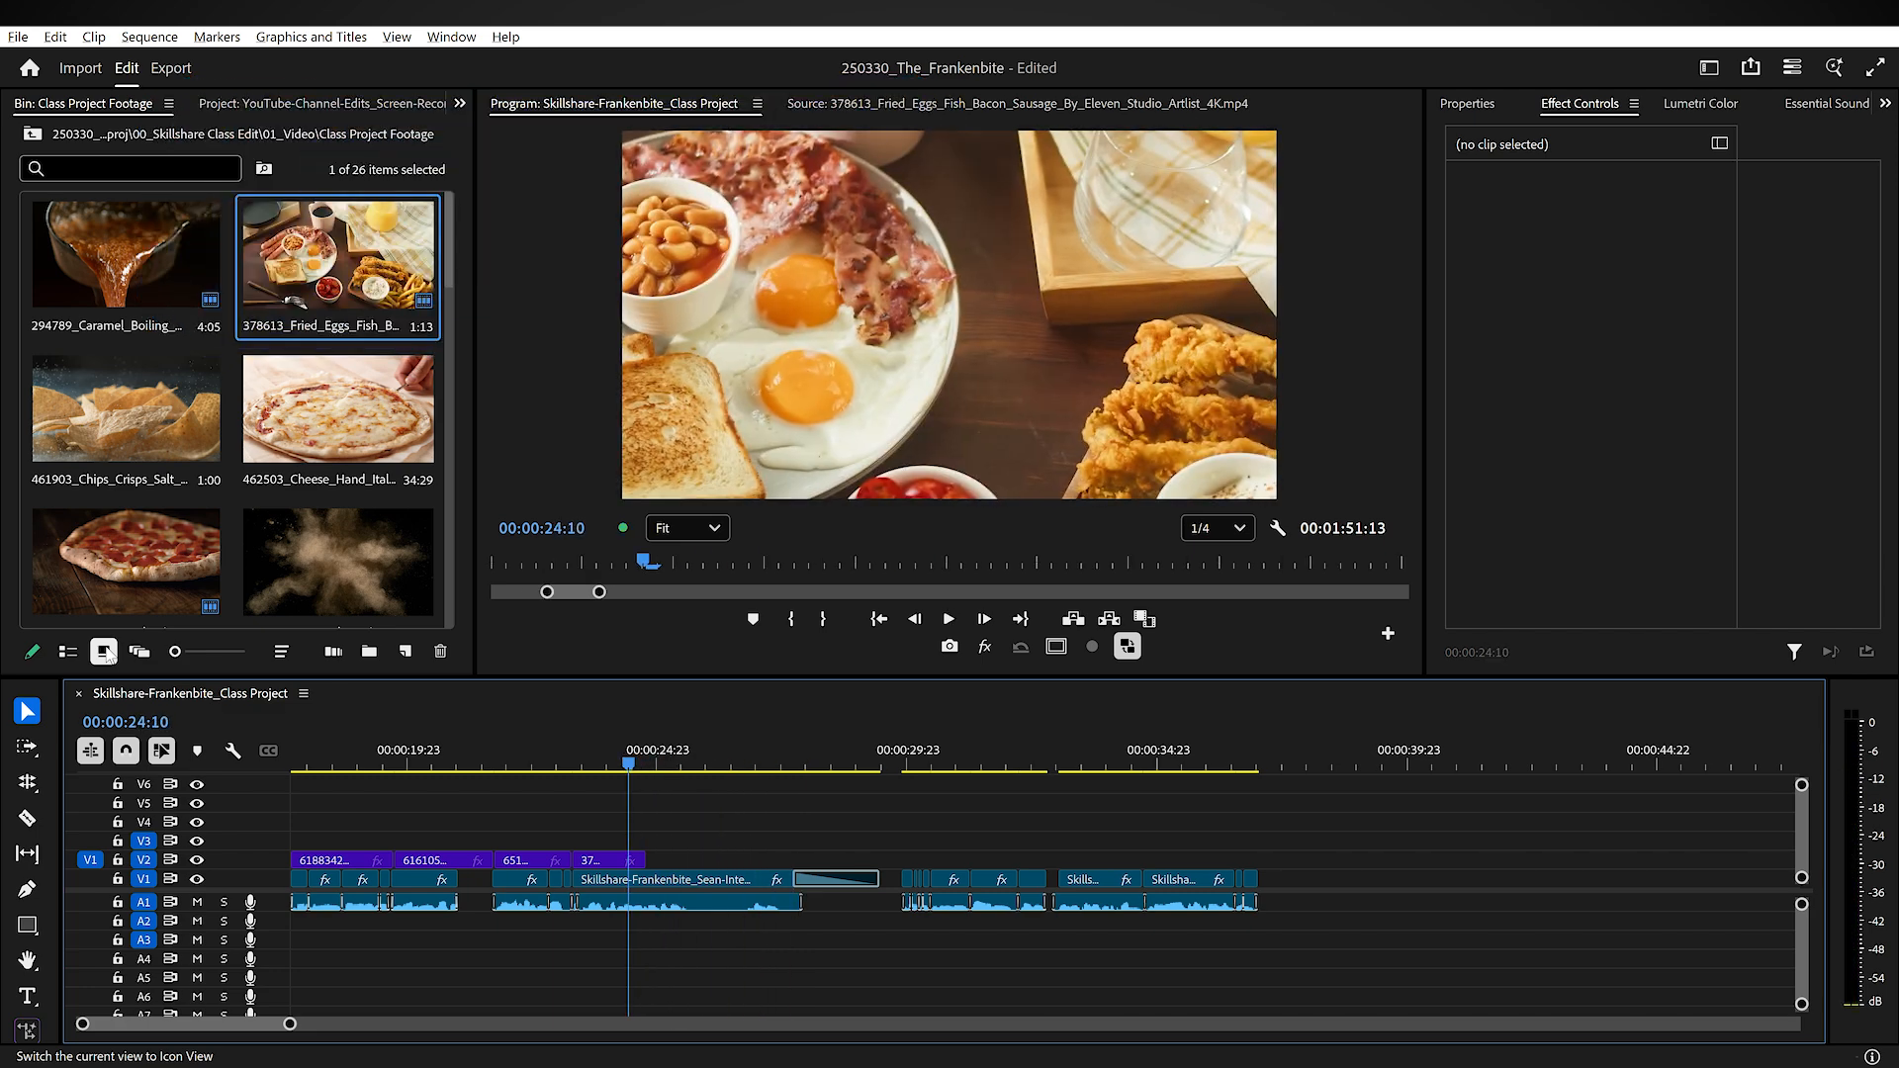
{"action": "key", "text": "l"}
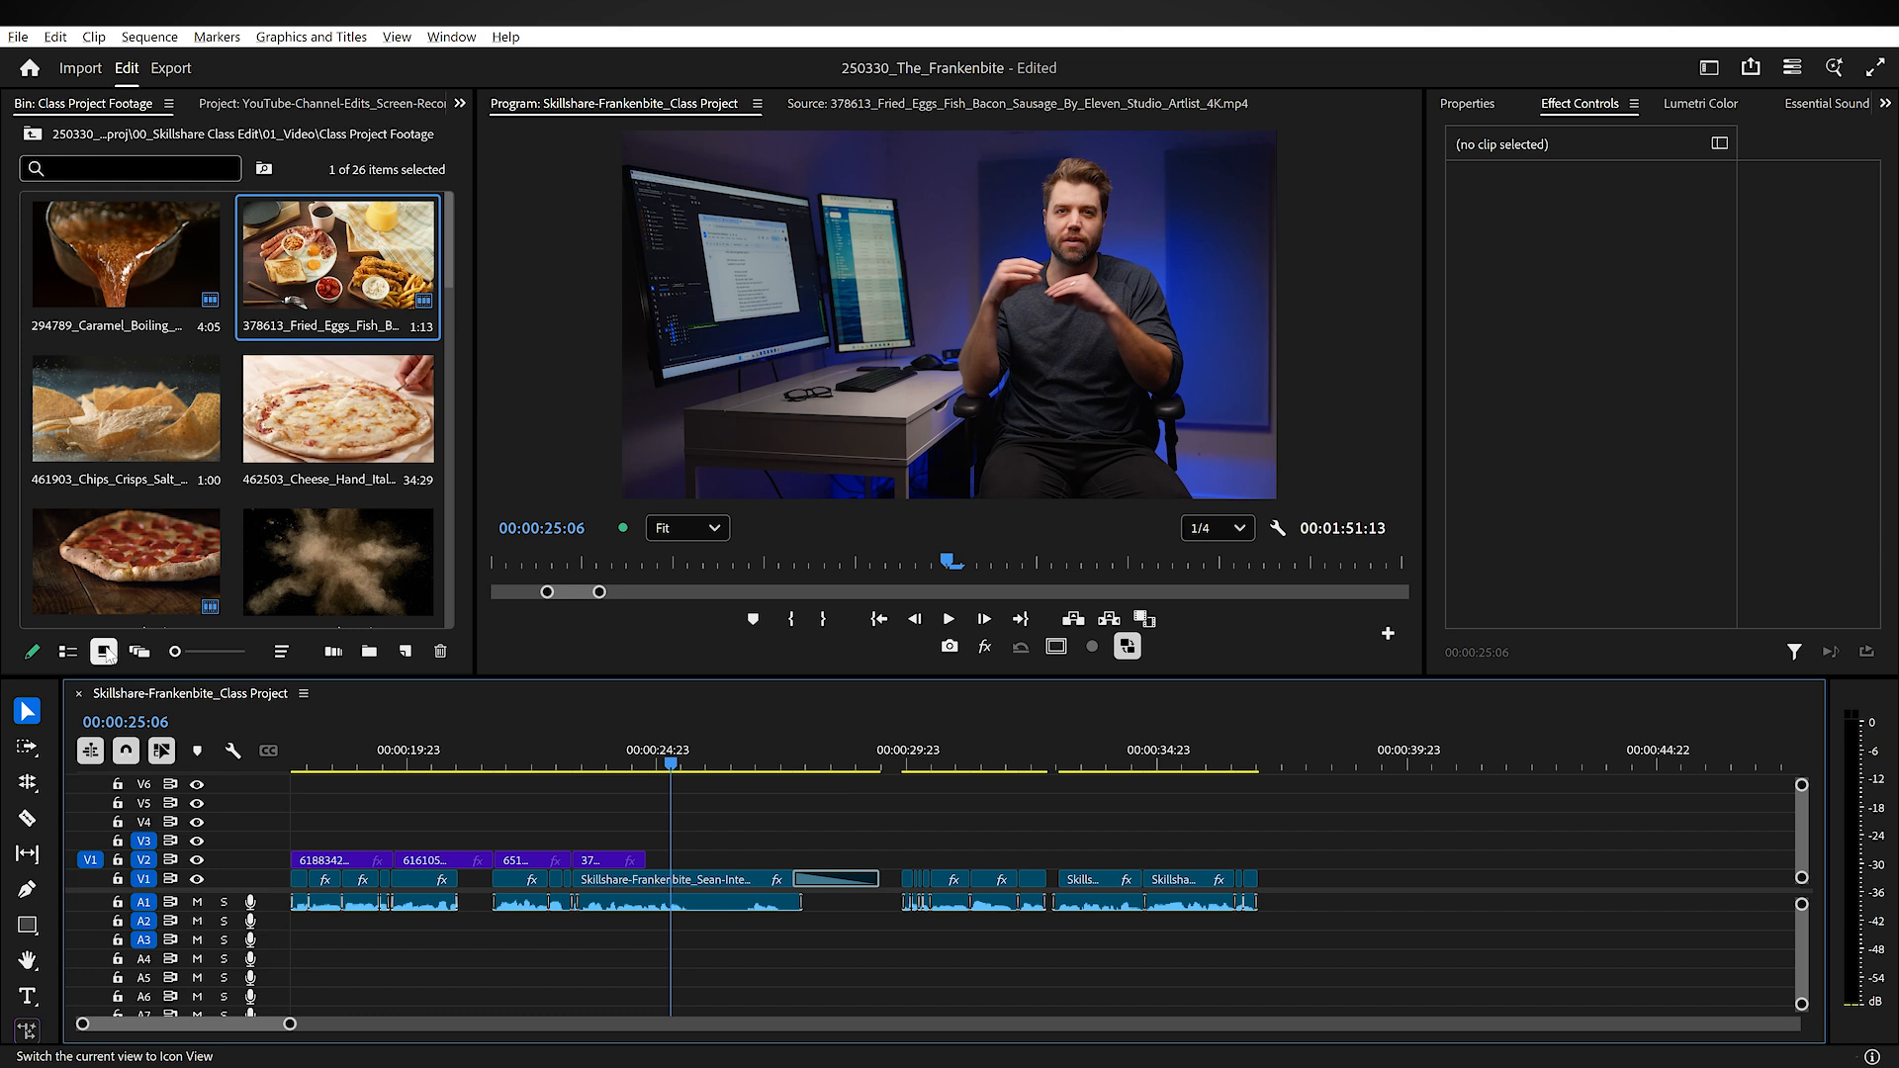
{"action": "key", "text": "j"}
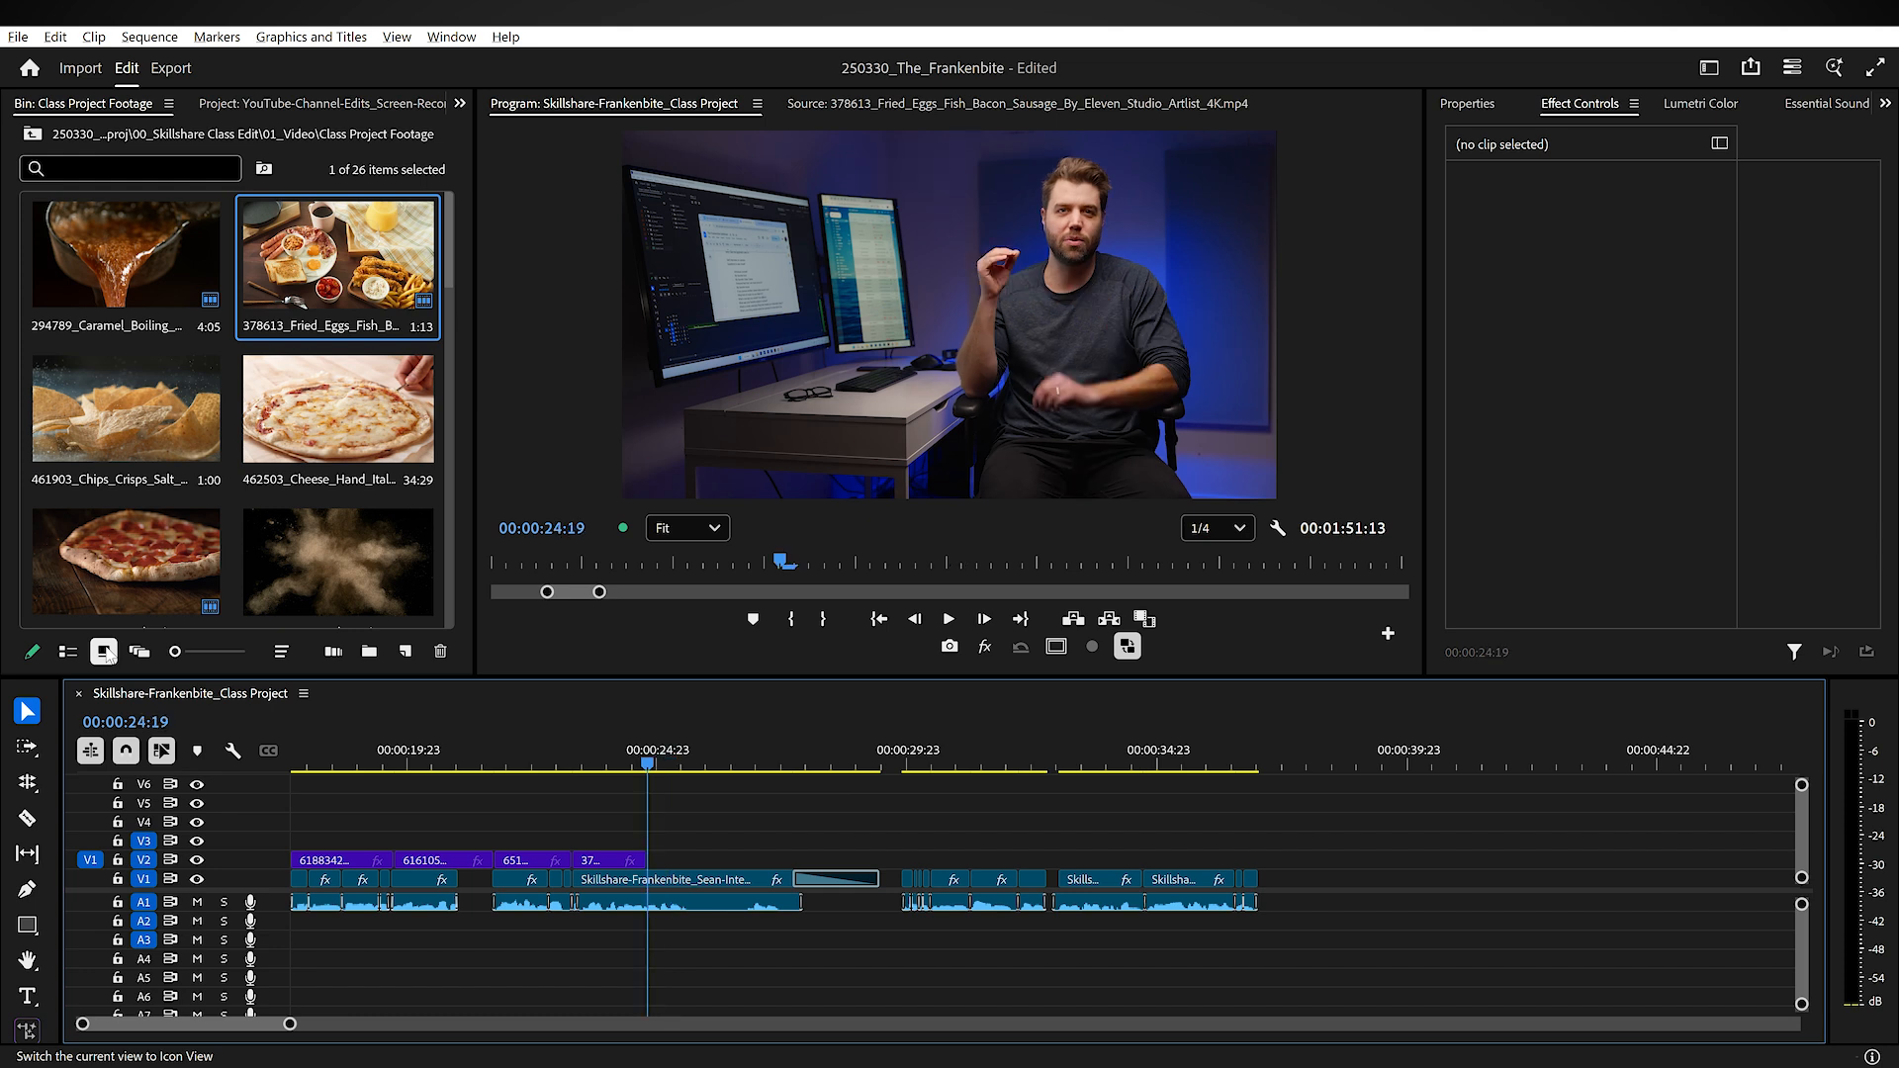
Step: Select the 476385_Pan_Breakfast clip in the bin and open it in the Source Monitor
{"action": "key", "text": "Down"}
{"action": "key", "text": "Down"}
{"action": "key", "text": "Down"}
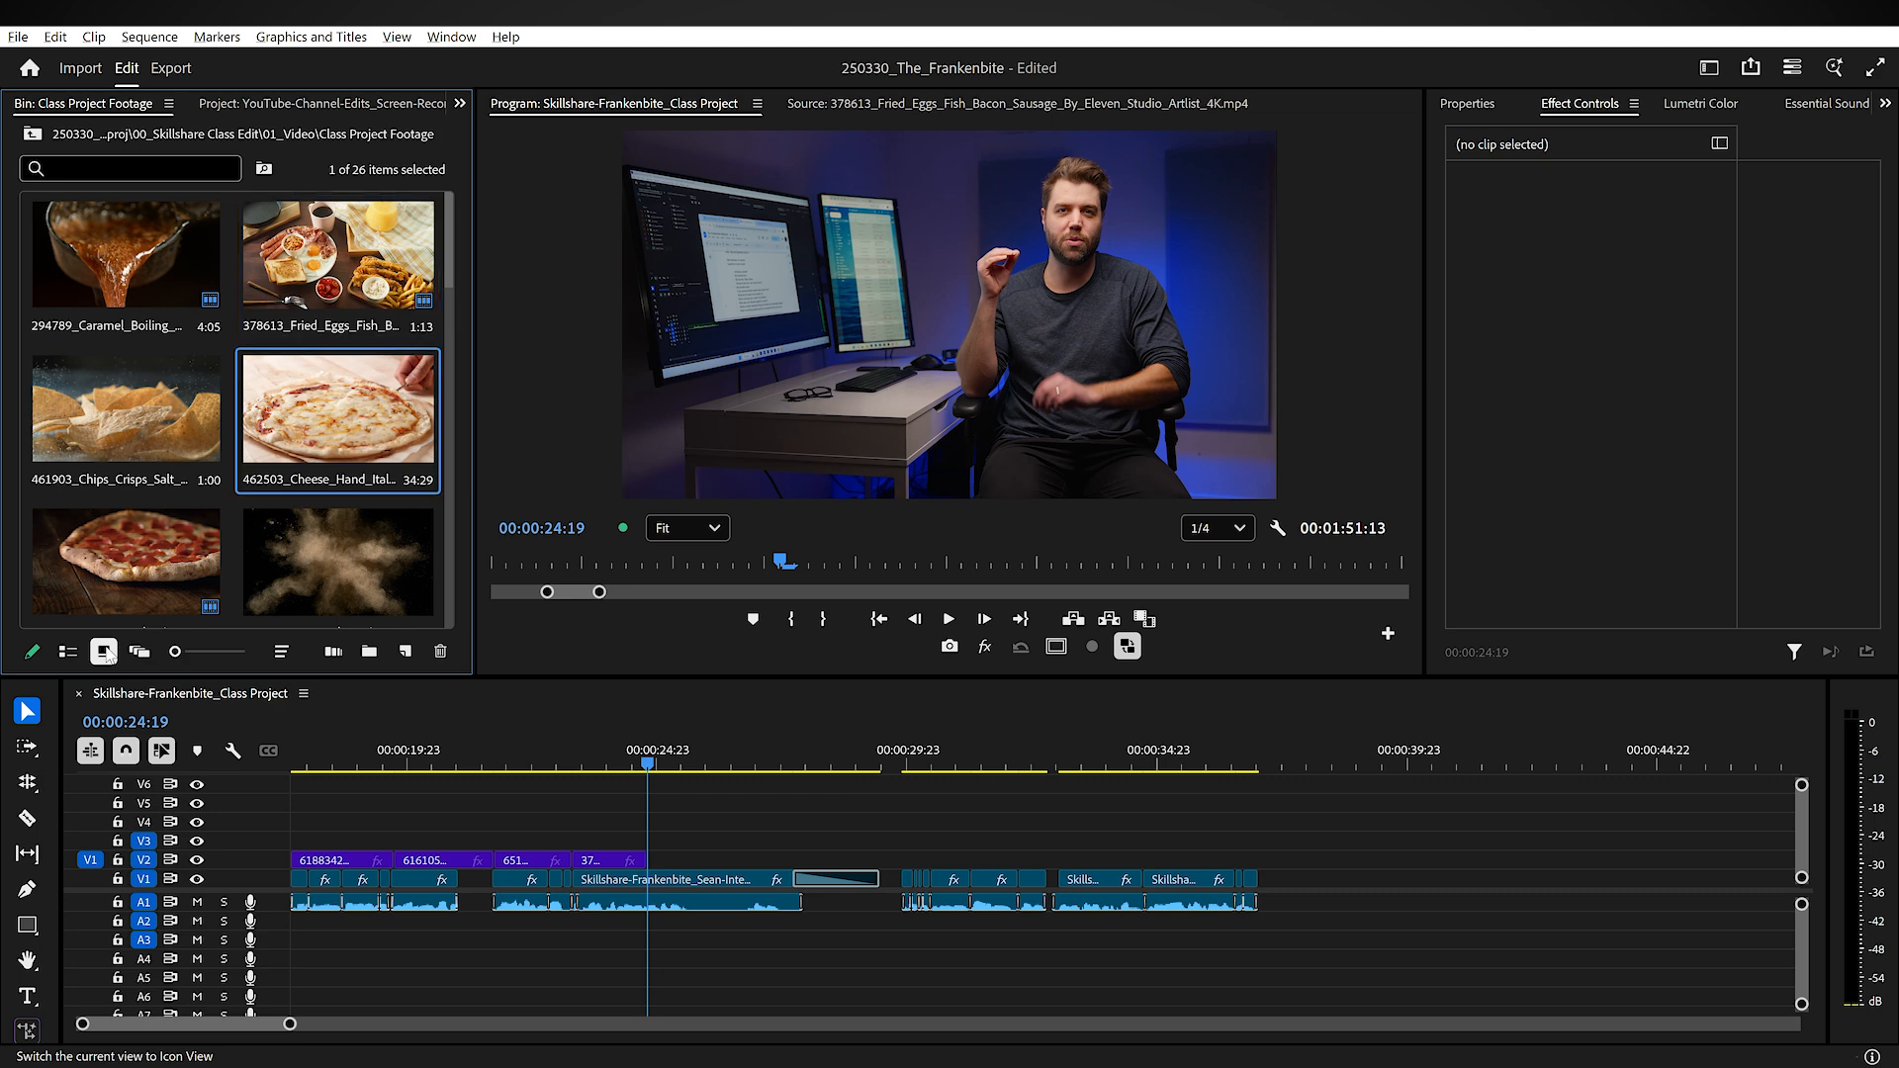
{"action": "key", "text": "Left"}
{"action": "key", "text": "Right"}
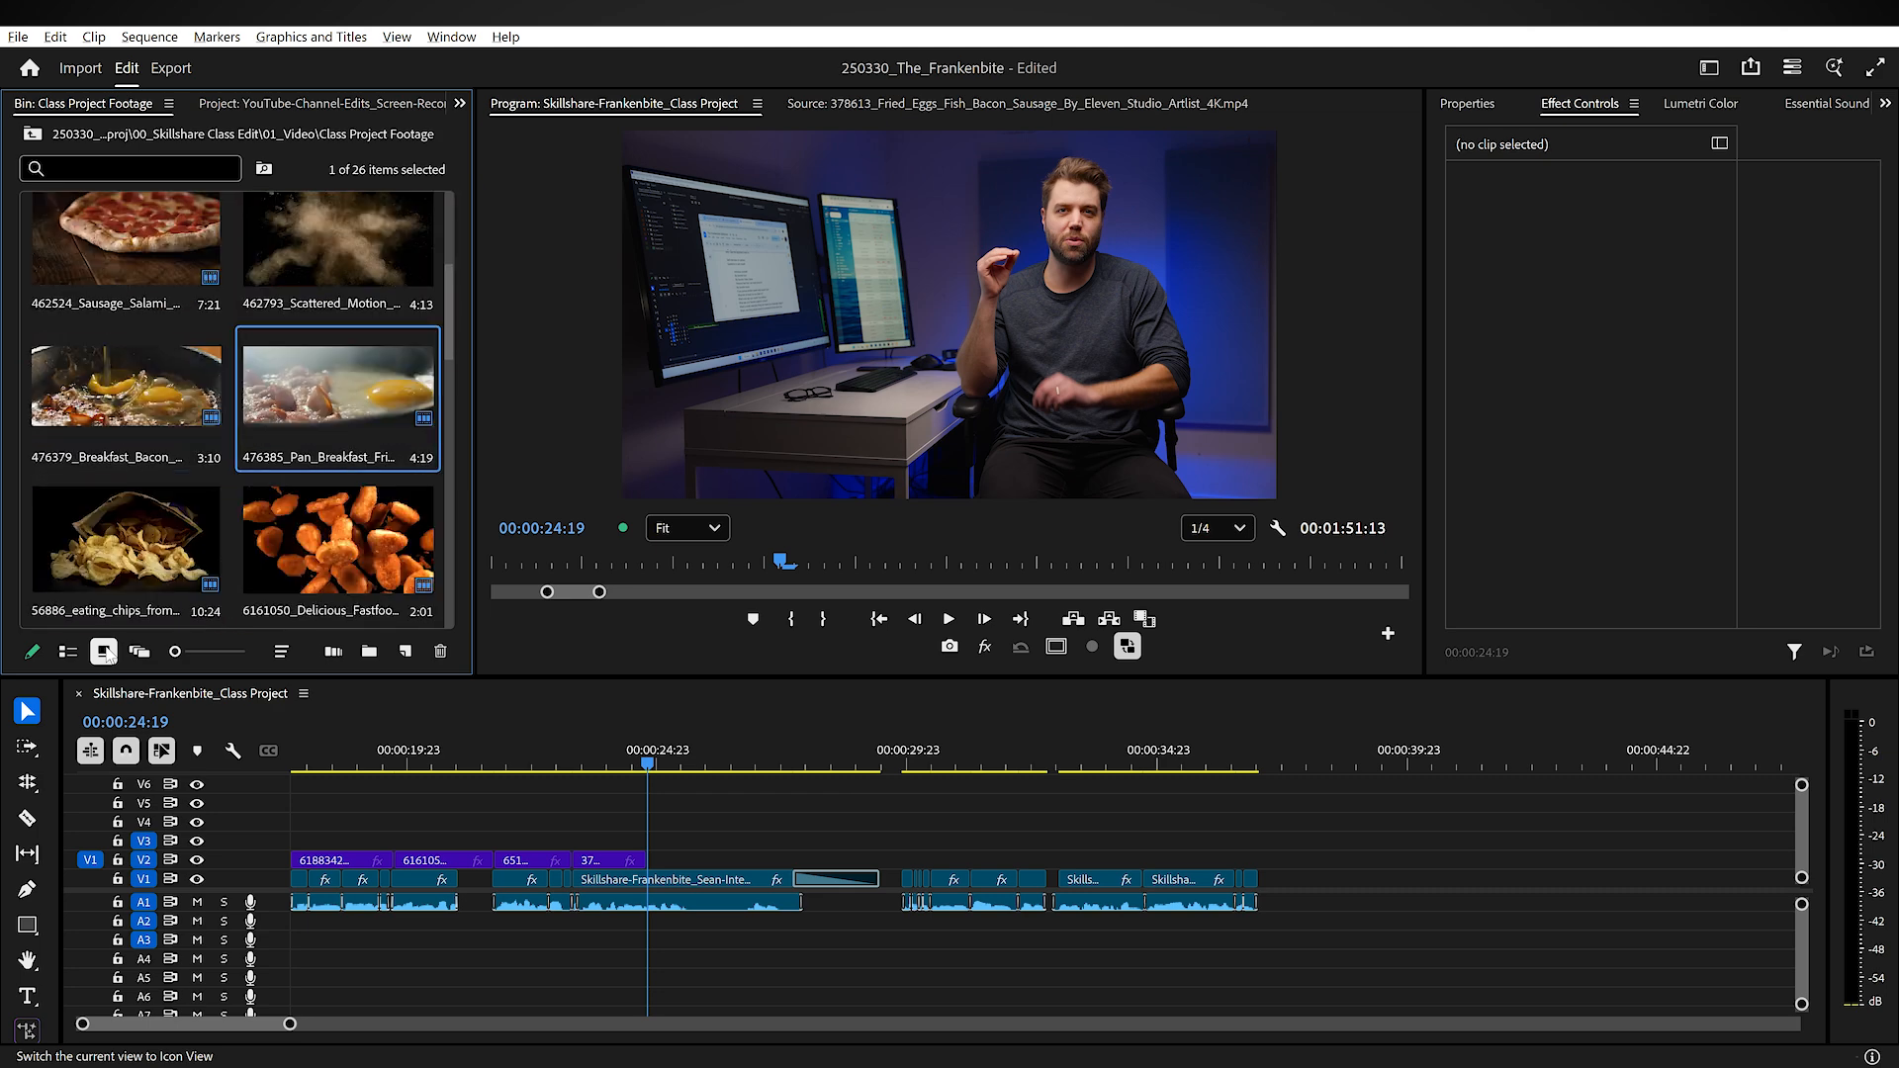
{"action": "key", "text": "shift+o"}
Step: Mark a range about 4:01 long ending at 21:25:30:19 in the pan breakfast clip, and overwrite it onto V2 at 00:00:24:19
{"action": "key", "text": "Home"}
{"action": "key", "text": "l"}
{"action": "key", "text": "i"}
{"action": "key", "text": "l"}
{"action": "key", "text": "l"}
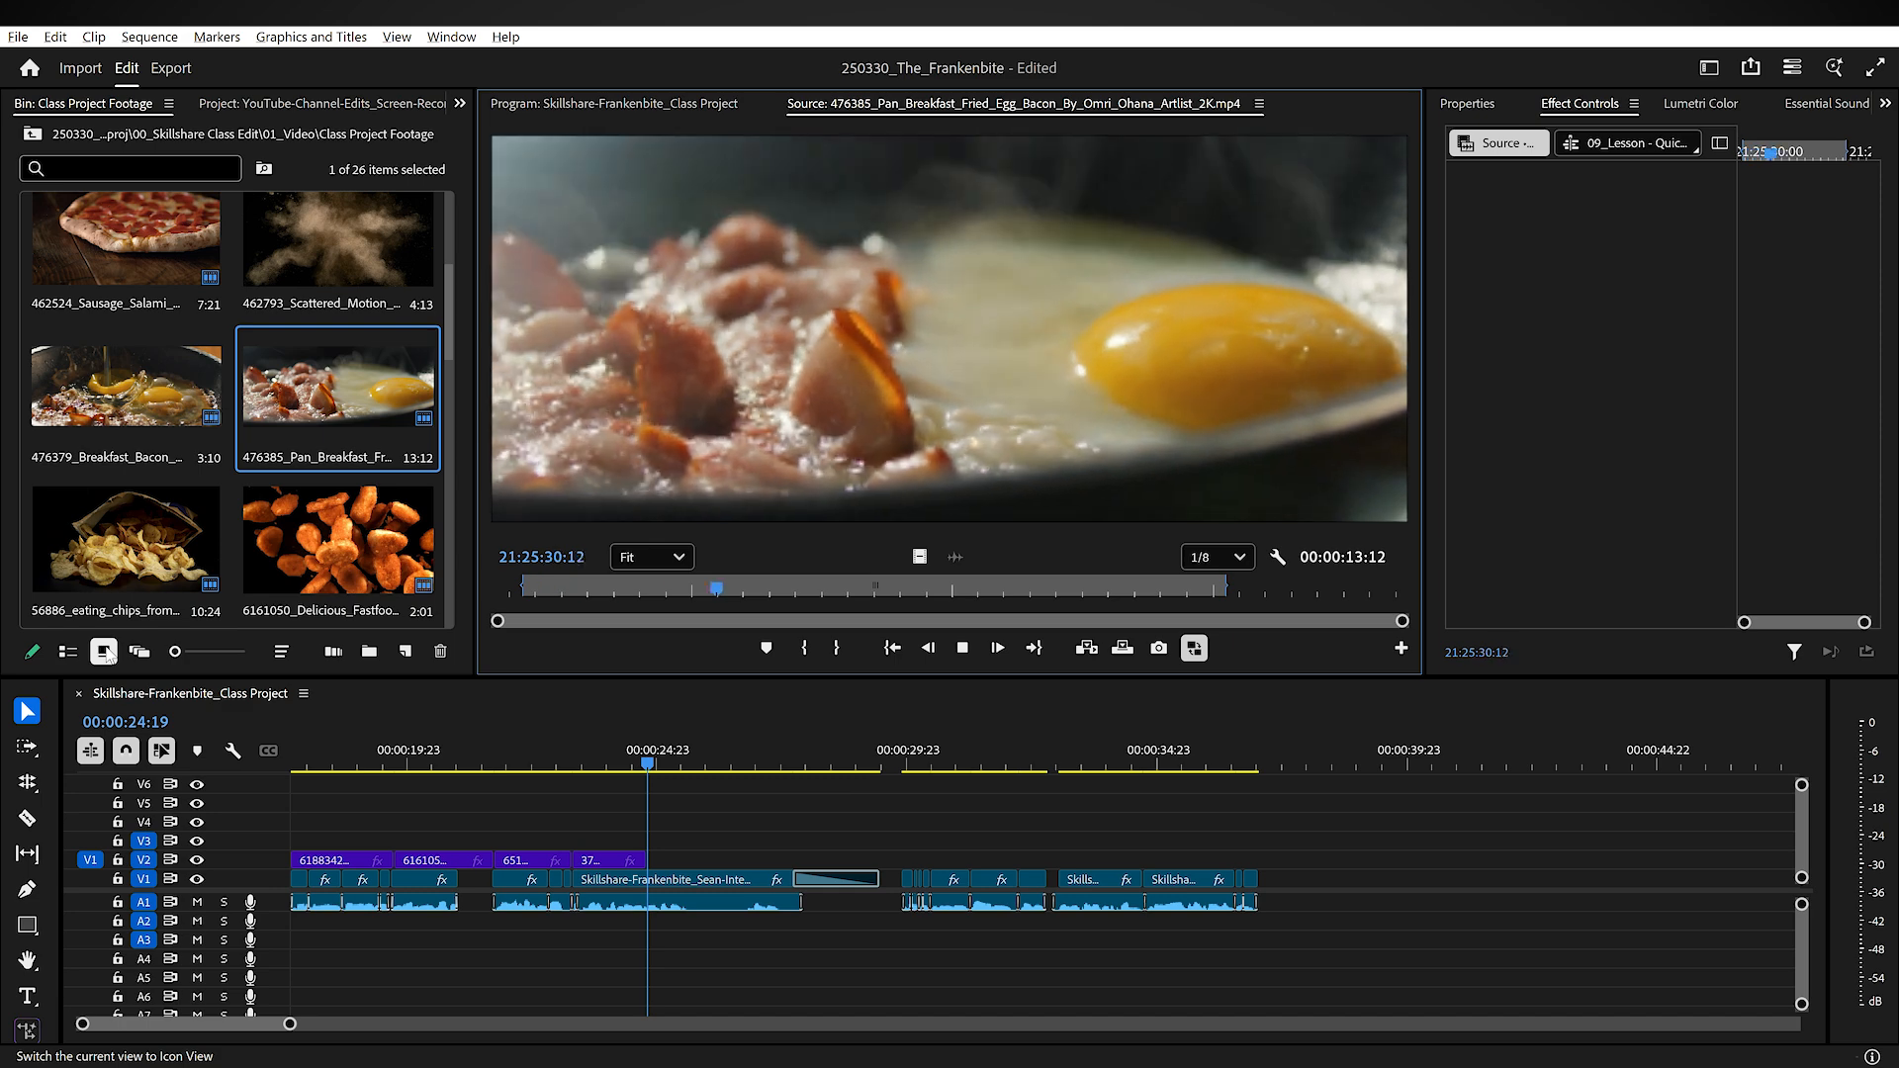
{"action": "key", "text": "o"}
{"action": "key", "text": "."}
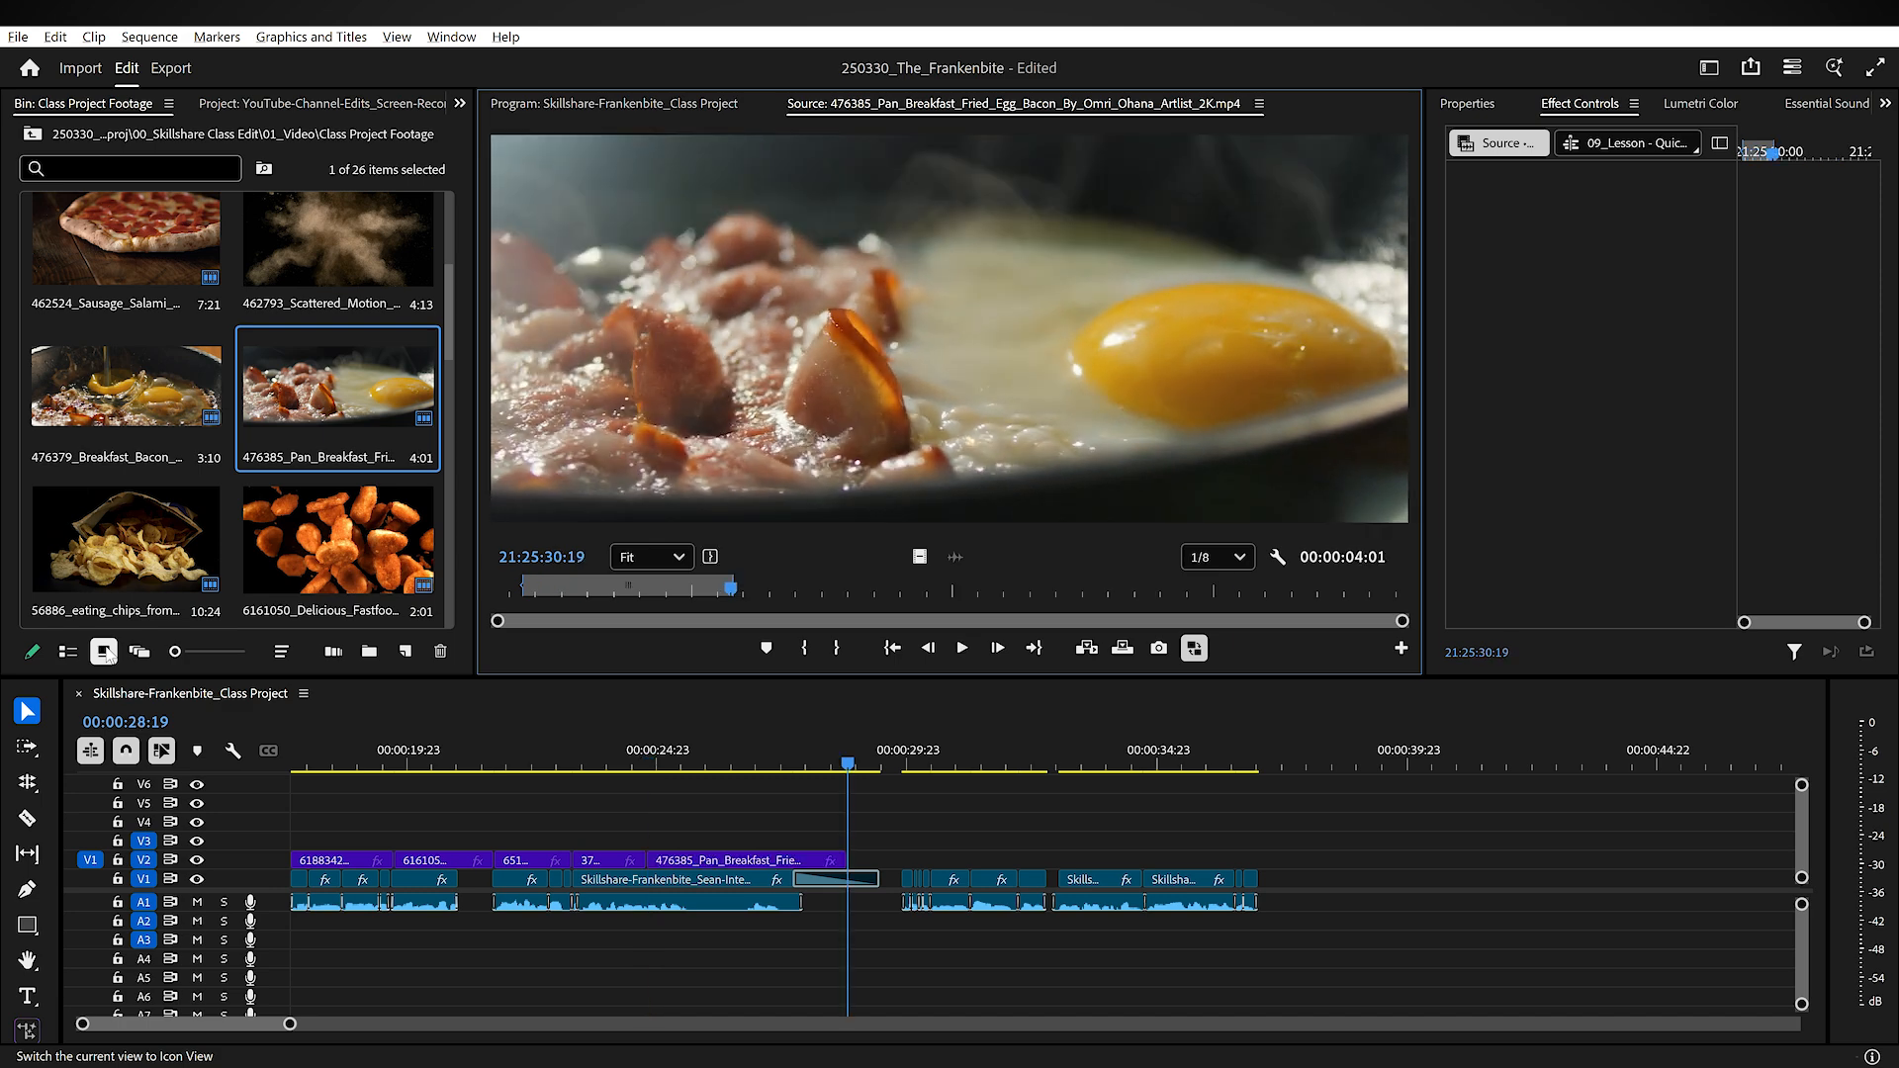
Step: Rewind the timeline and play back the section with the pan breakfast clip over the interview
{"action": "key", "text": "shift+3"}
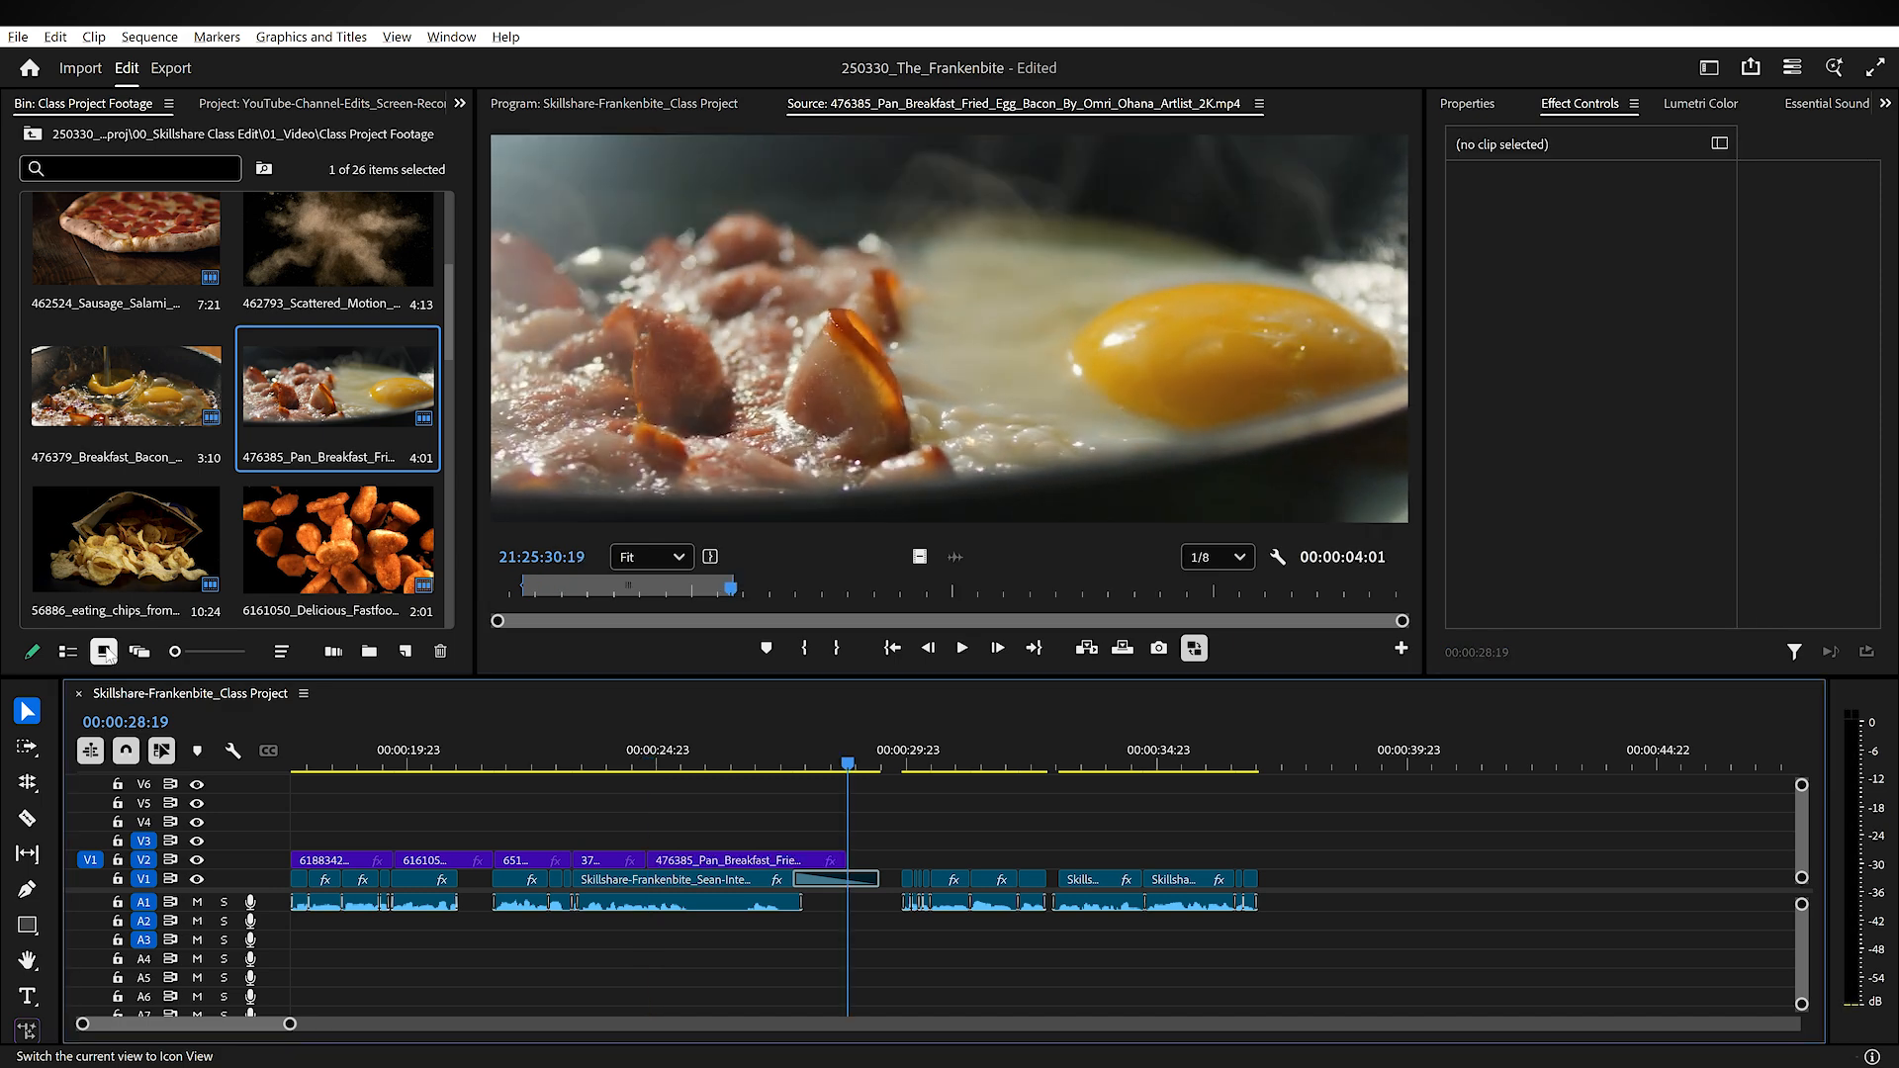
{"action": "key", "text": "space"}
{"action": "key", "text": "j"}
{"action": "key", "text": "j"}
{"action": "key", "text": "j"}
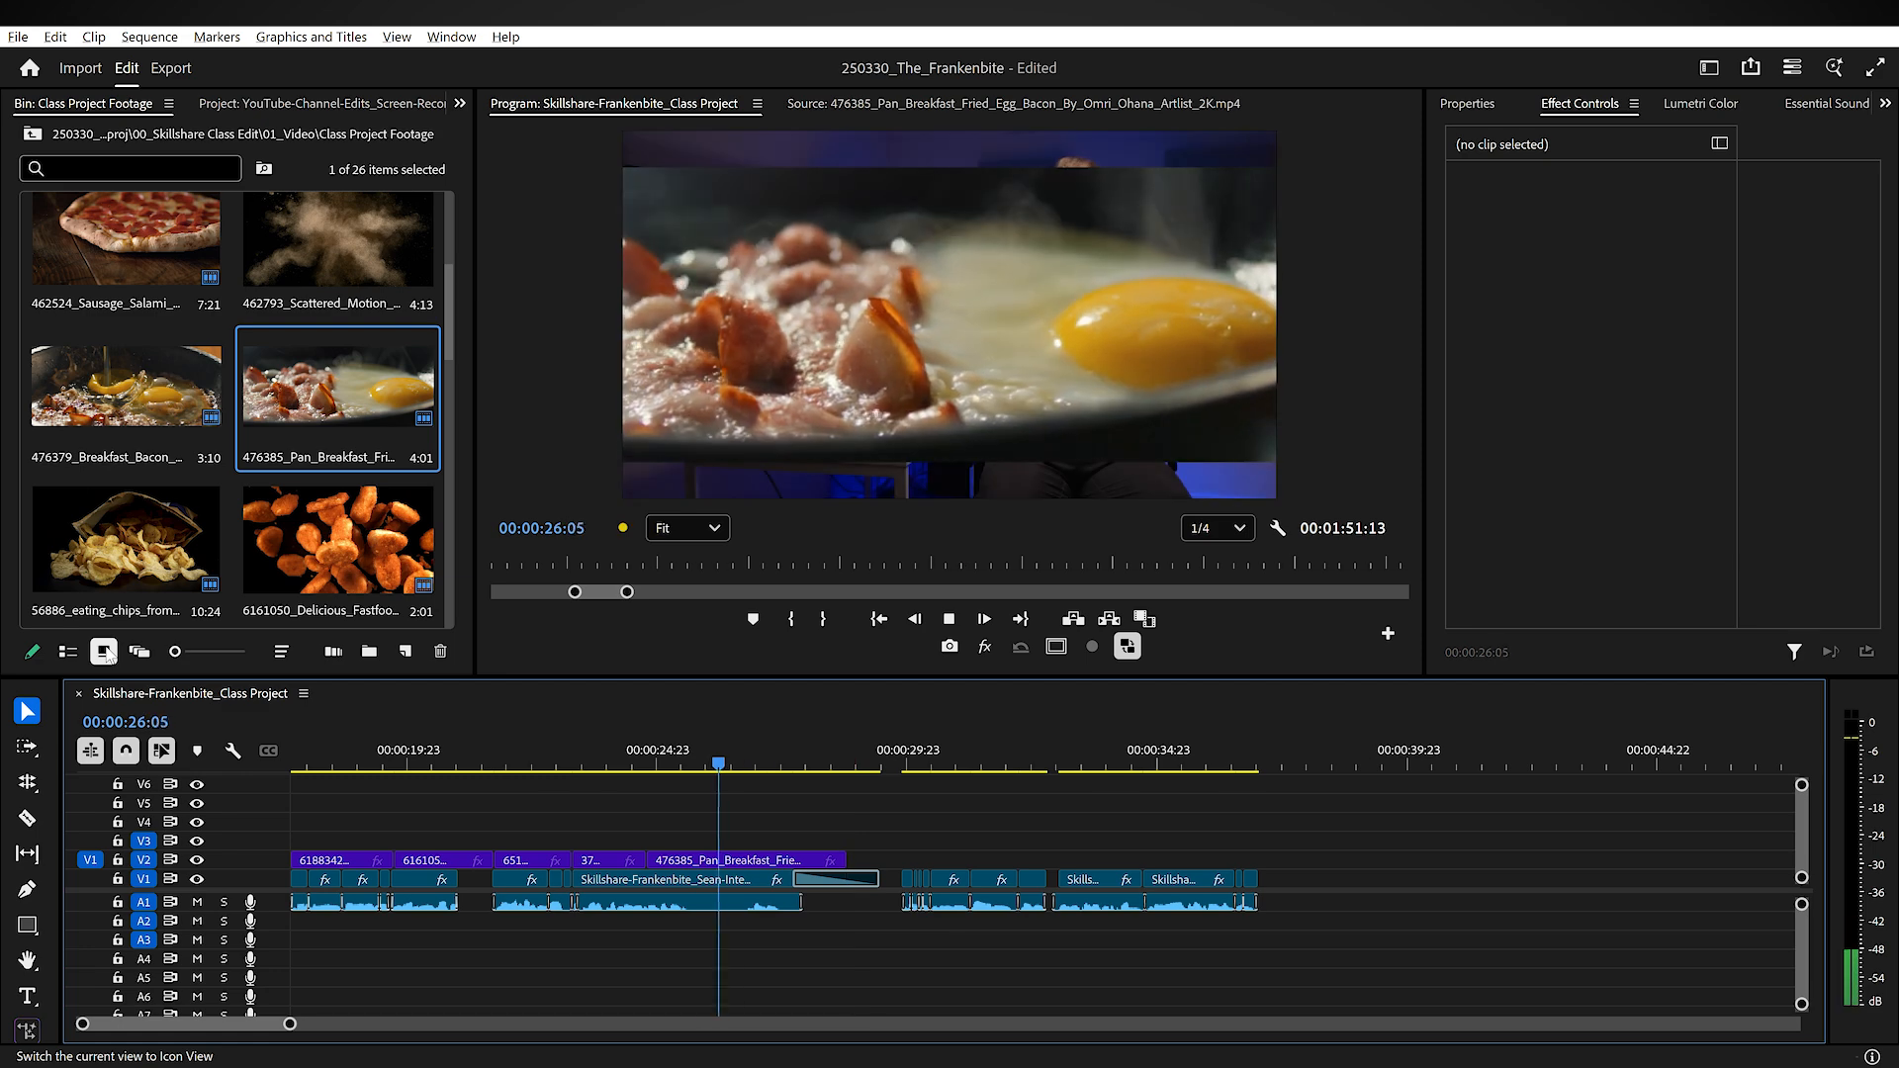
{"action": "key", "text": "space"}
{"action": "key", "text": "space"}
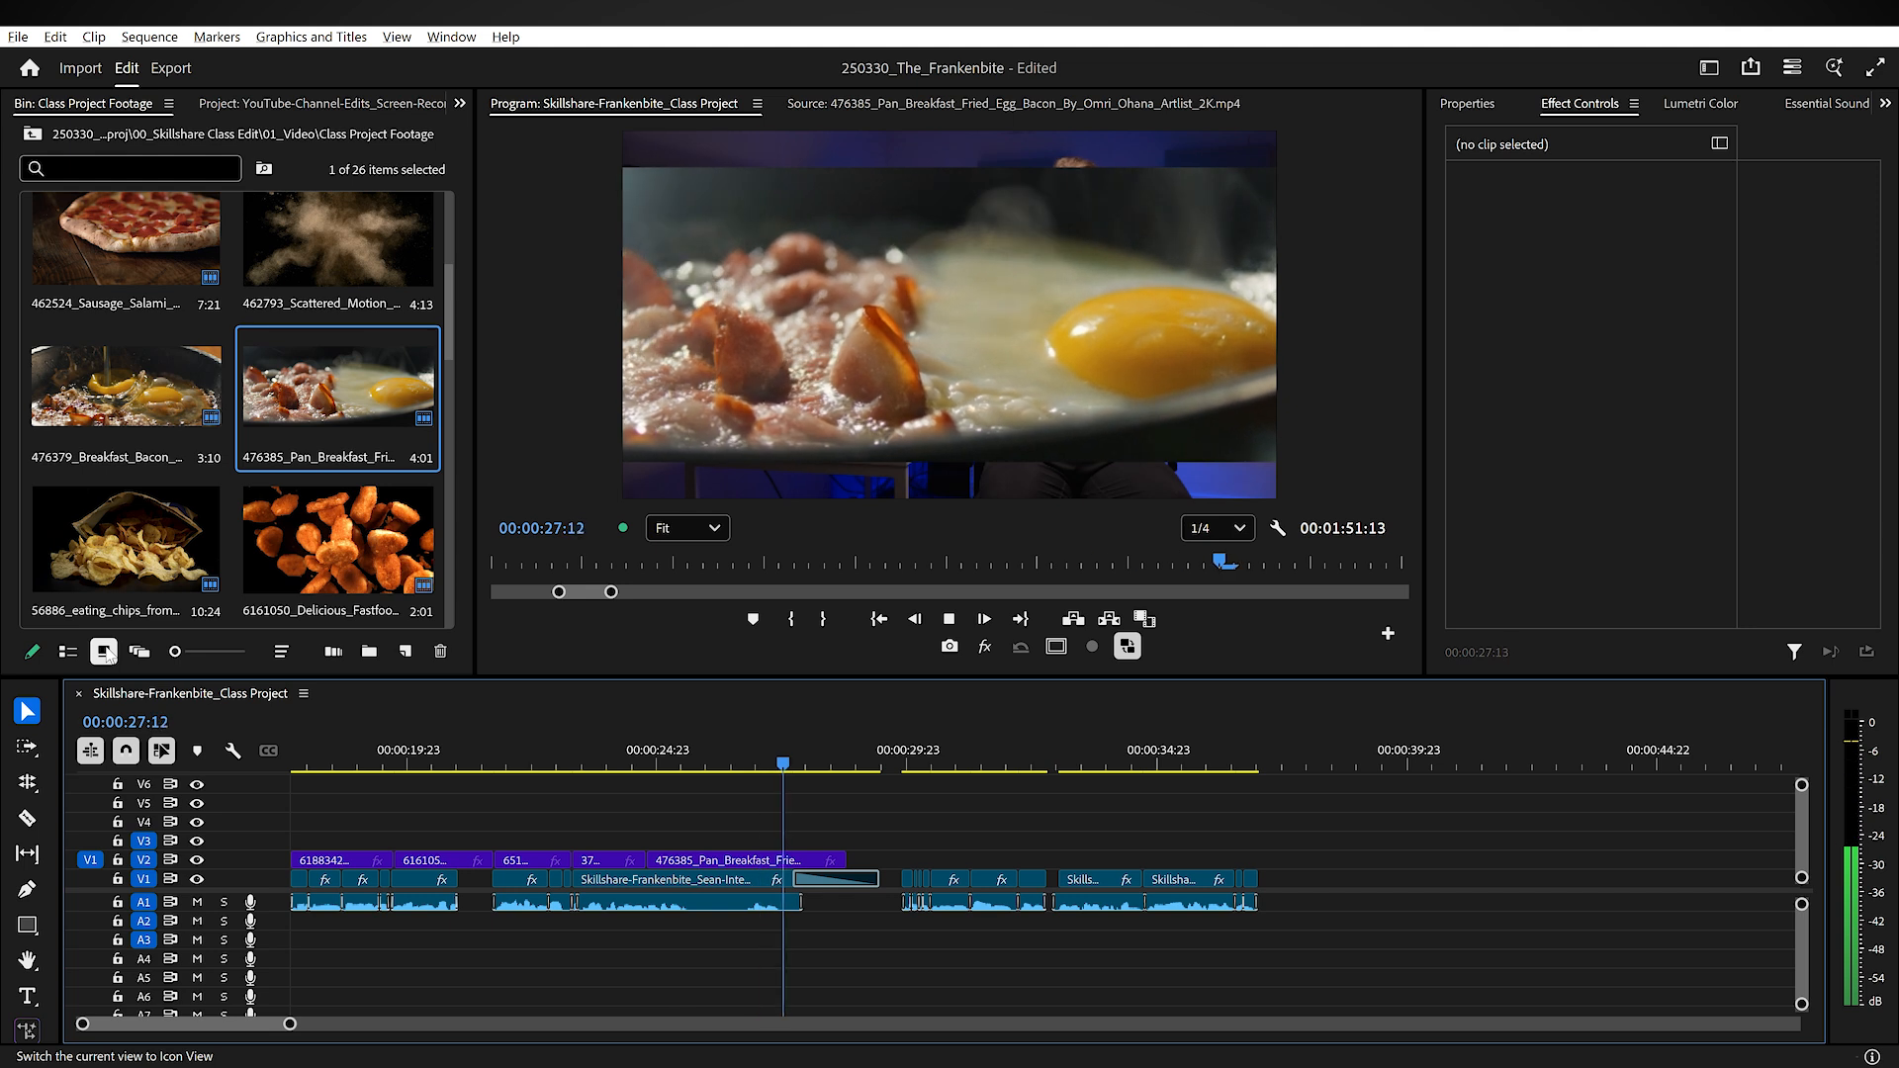
{"action": "key", "text": "space"}
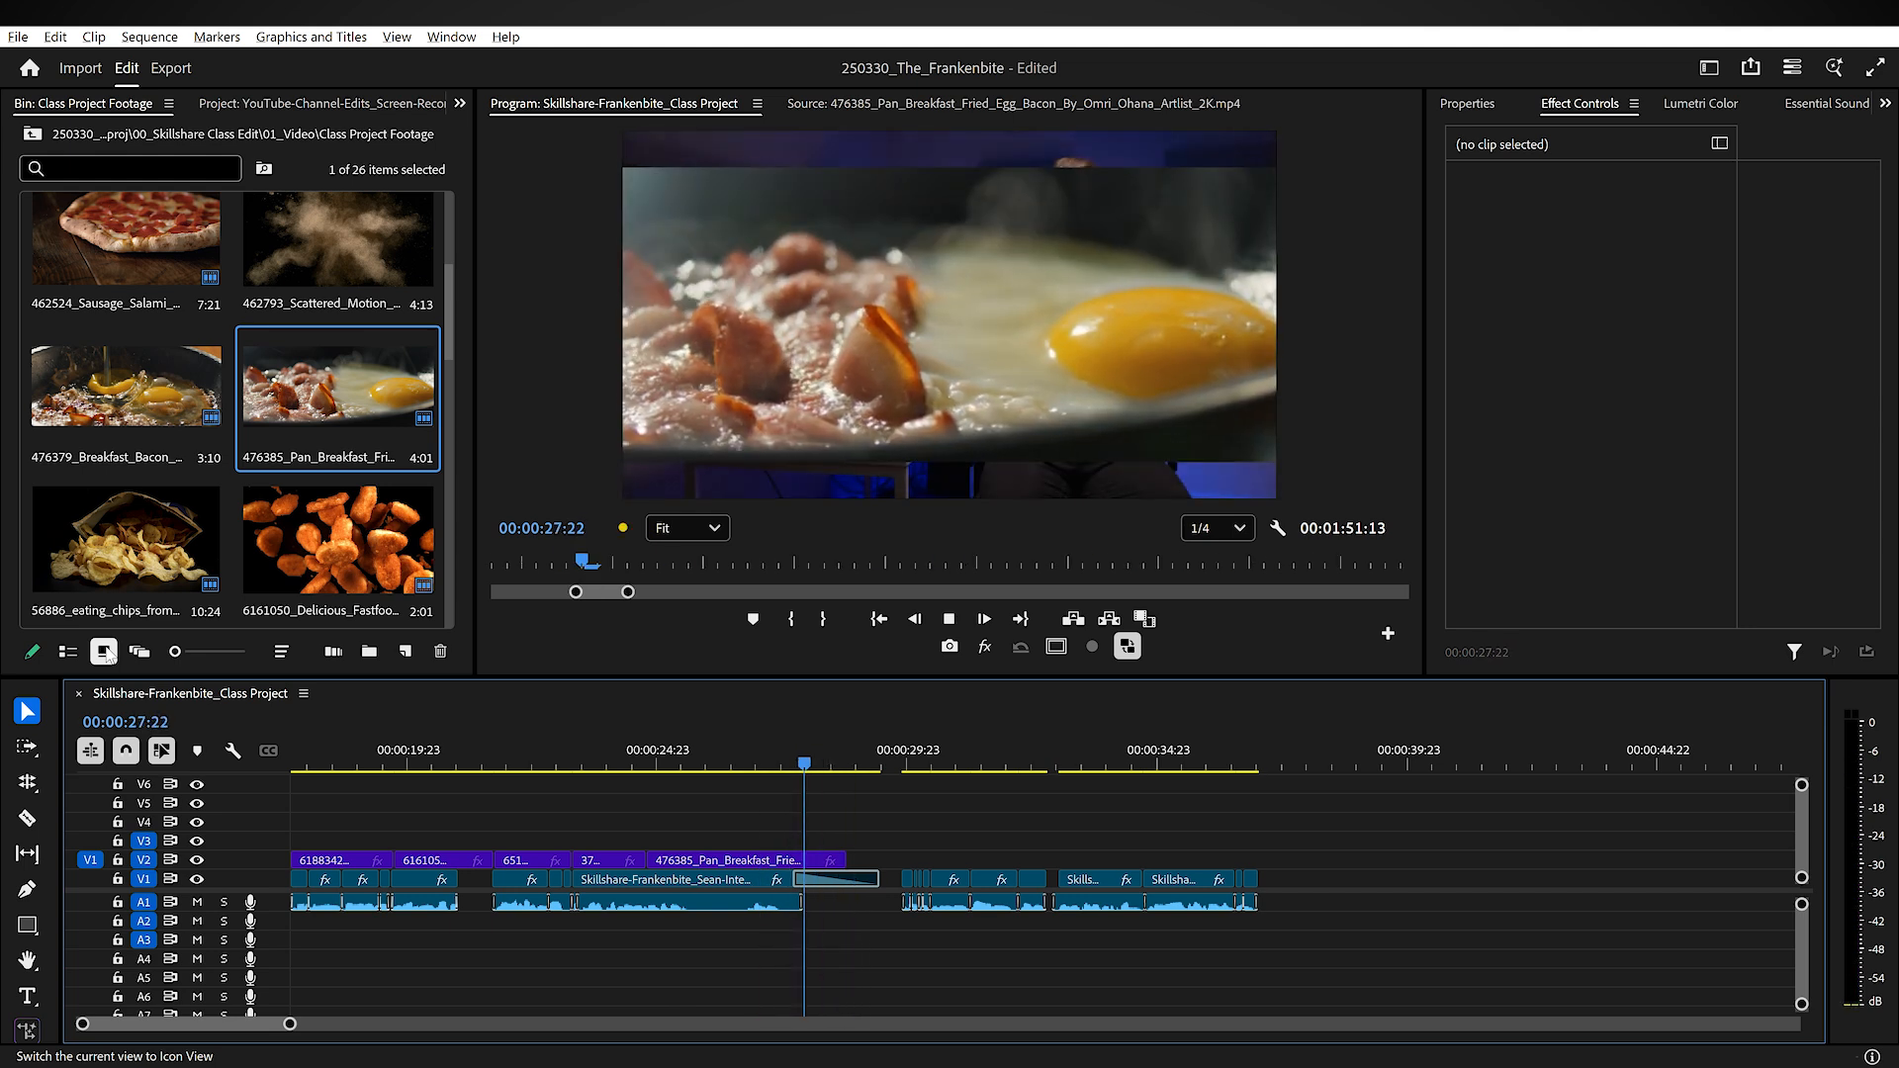